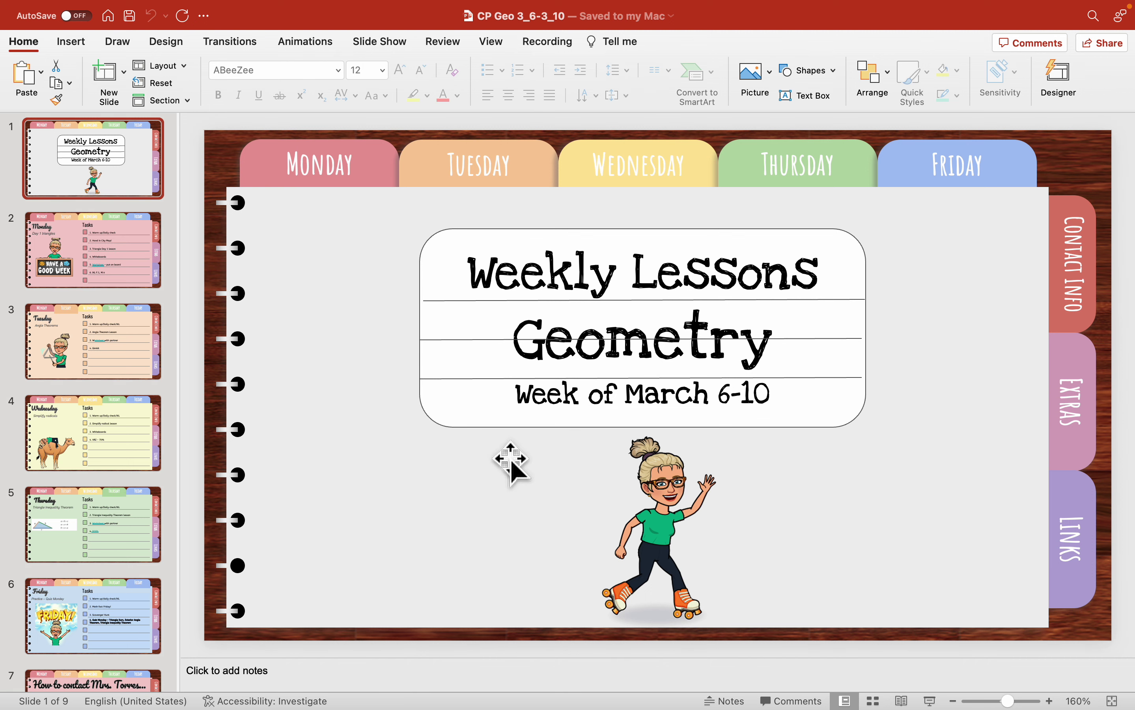
Step through the Monday to Friday slides and back to the title slide
left_click(109, 271)
left_click(109, 340)
left_click(104, 422)
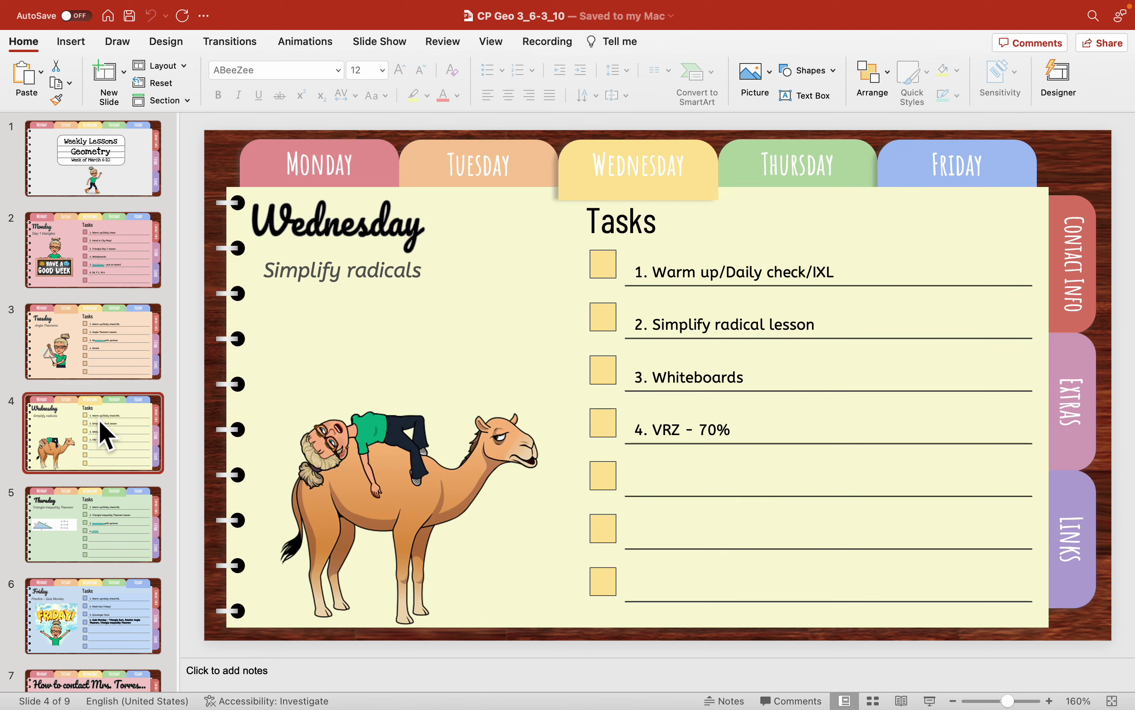
left_click(109, 528)
left_click(113, 608)
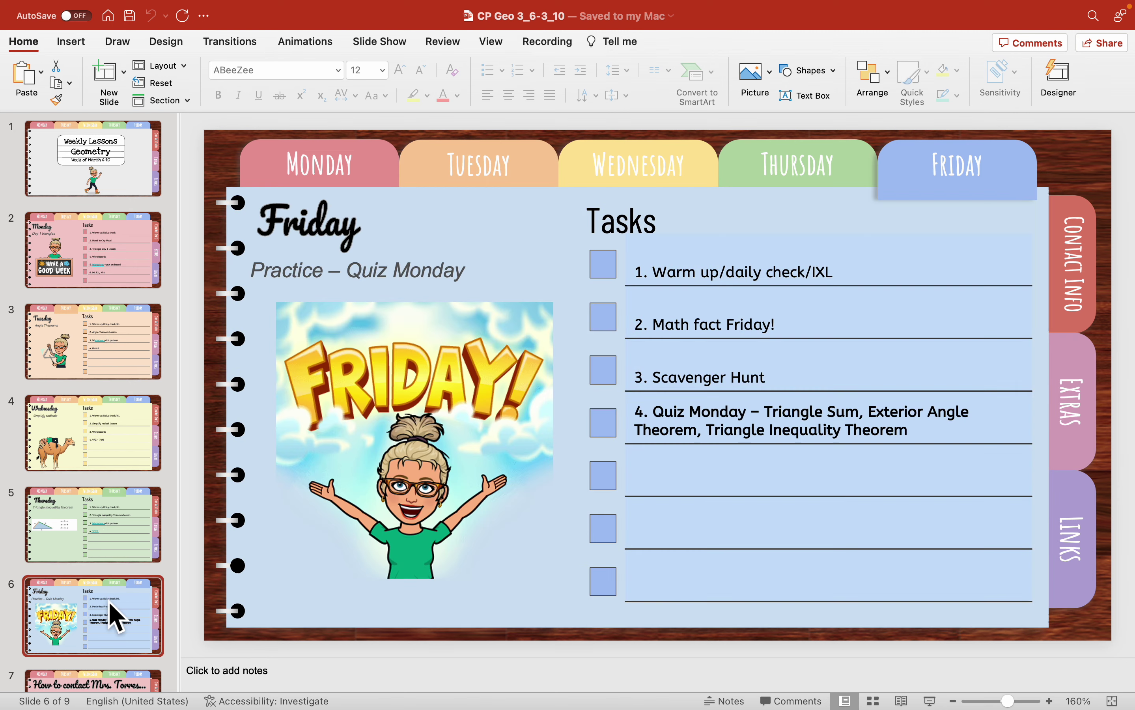
left_click(111, 539)
left_click(113, 465)
left_click(115, 368)
left_click(114, 281)
left_click(116, 195)
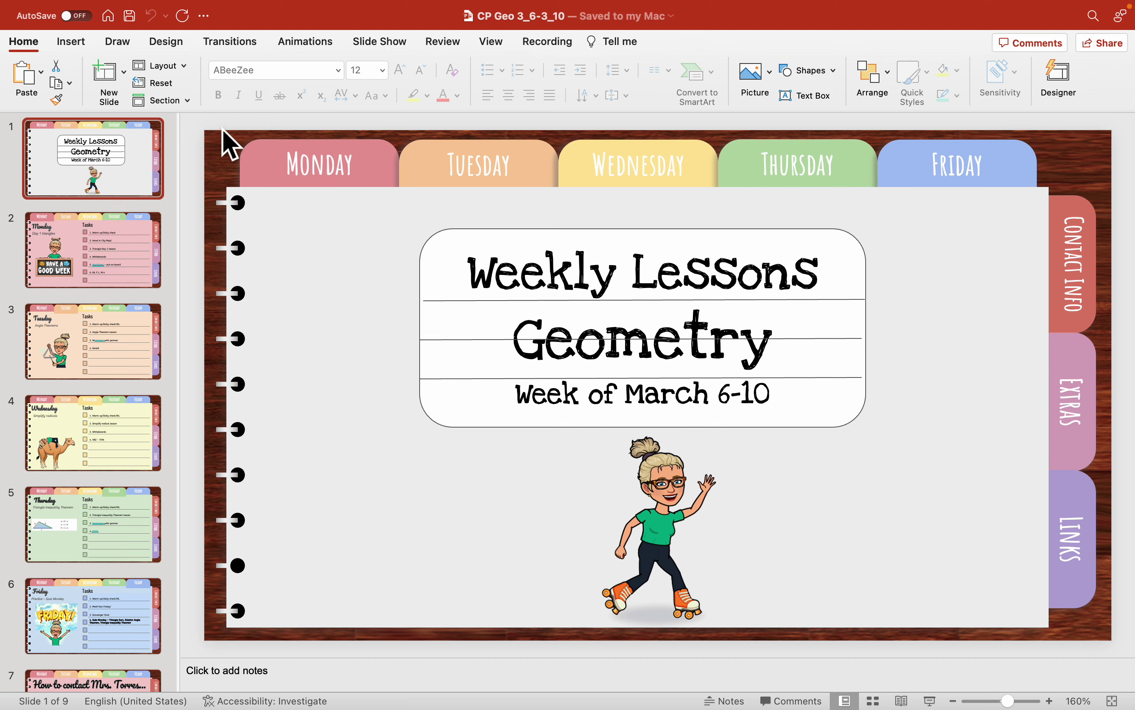
Reach the Monday slide via Outline view, select its bitmoji, Day 1 triangles text and Tasks table, then return to Normal view
left_click(488, 44)
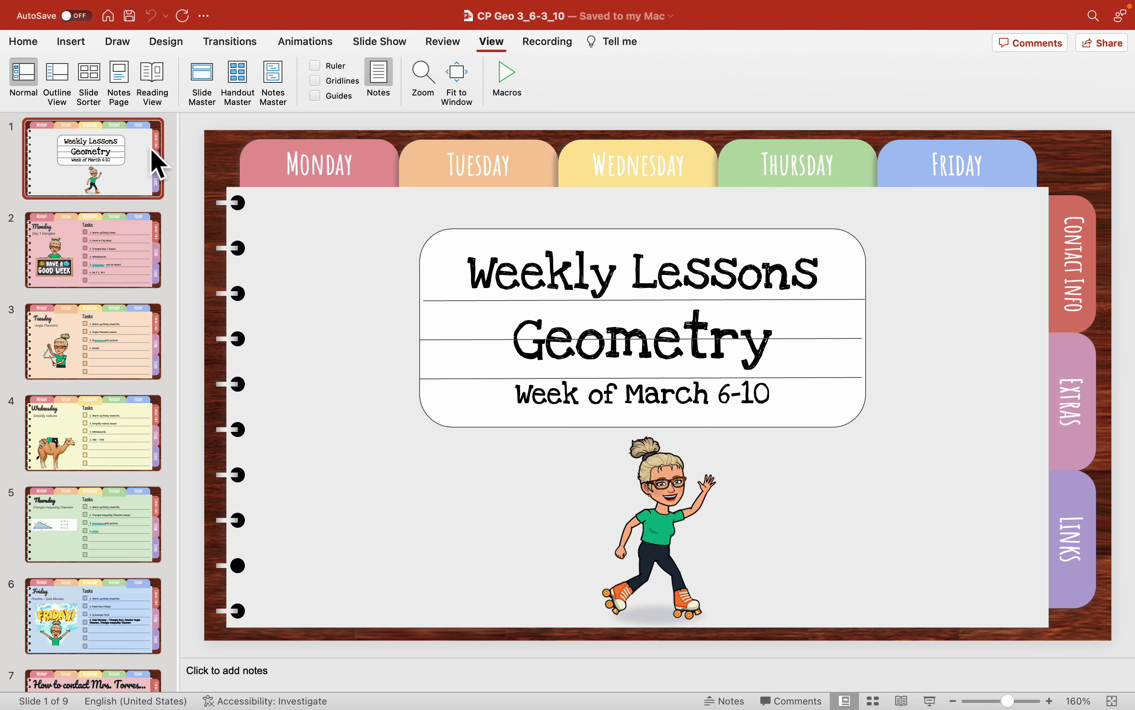
left_click(57, 89)
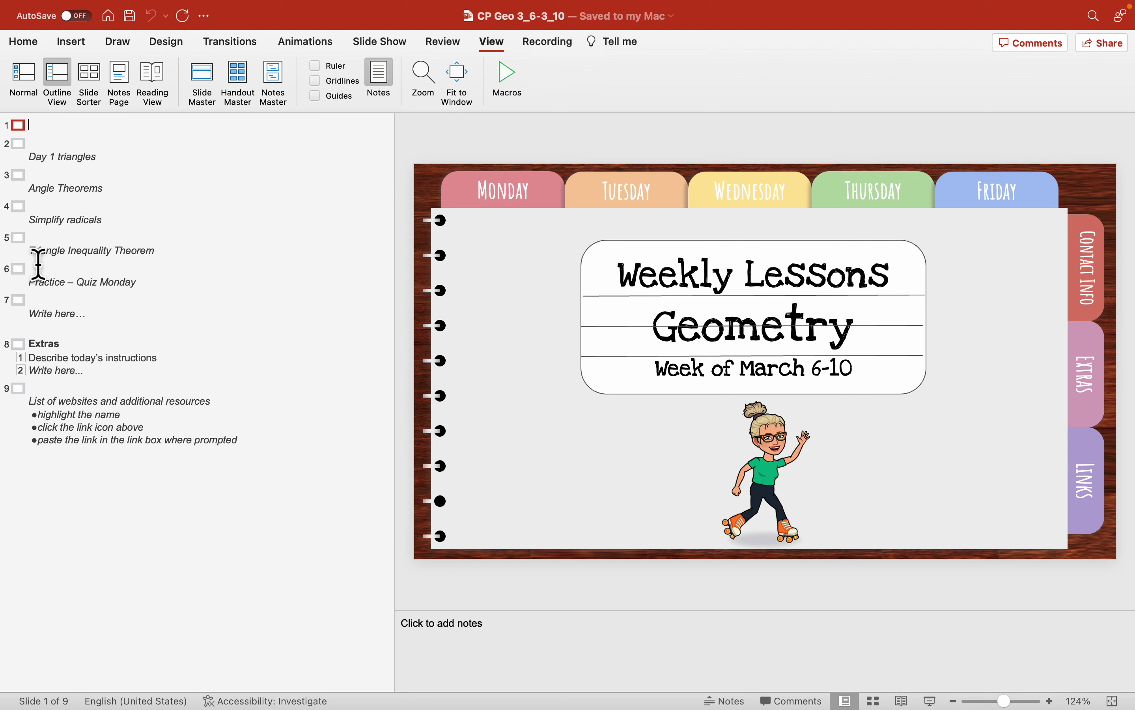
left_click(22, 150)
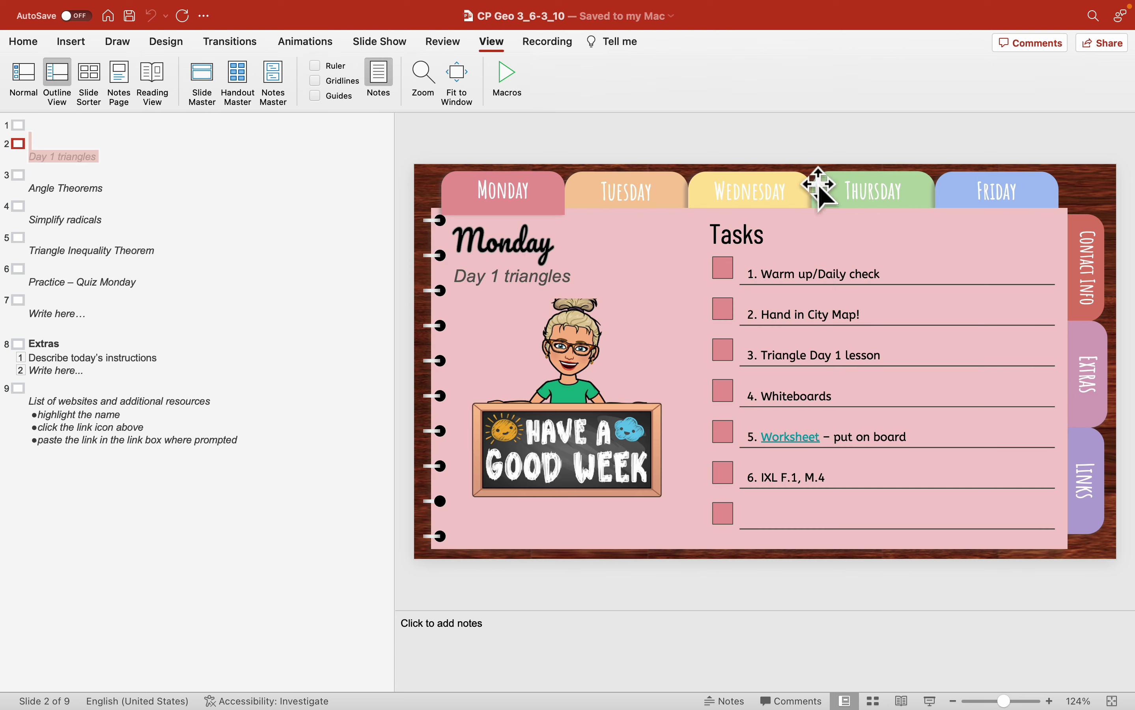
left_click(584, 277)
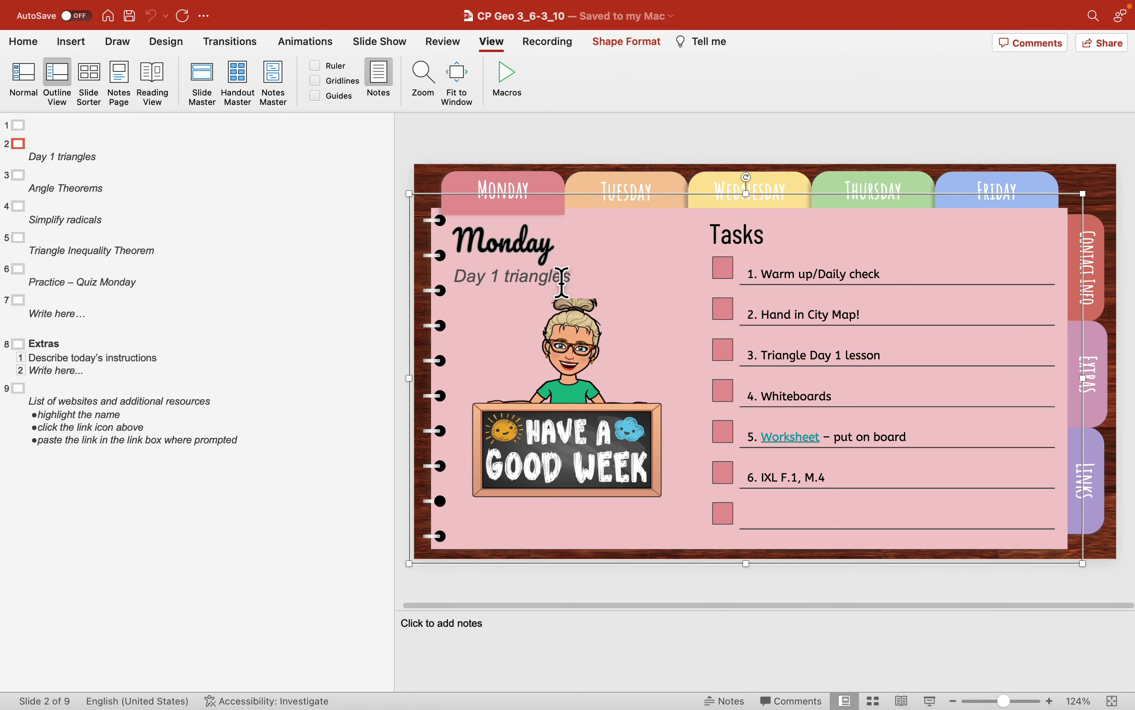
left_click(581, 278)
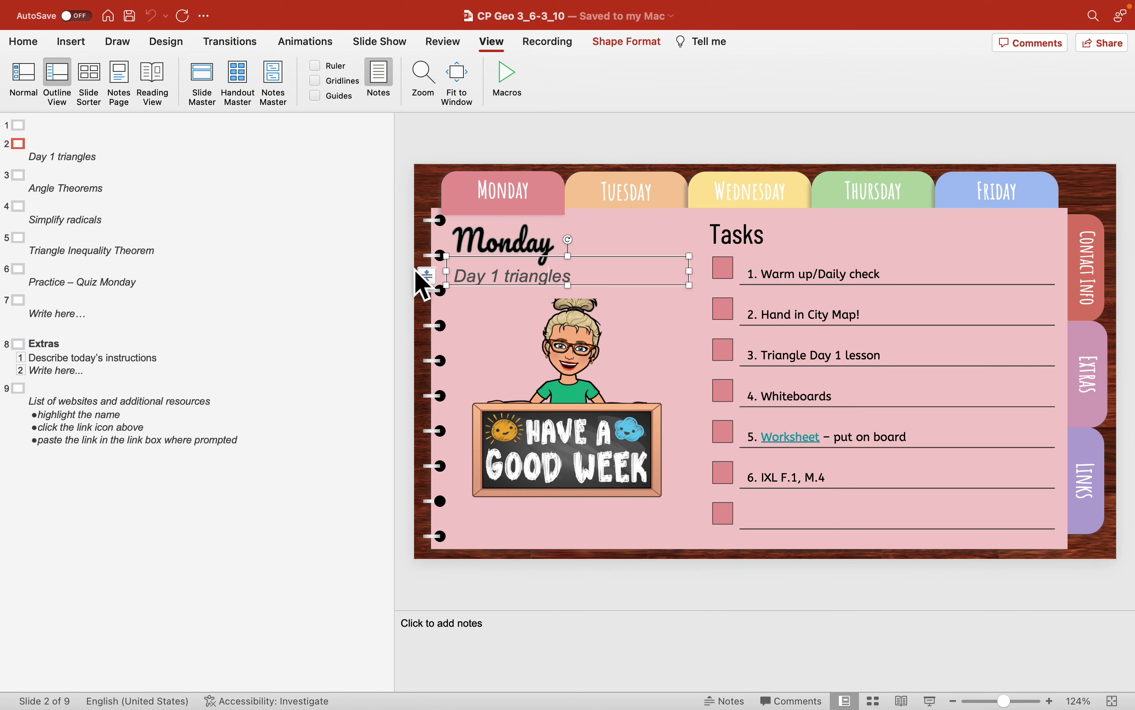
left_click(782, 291)
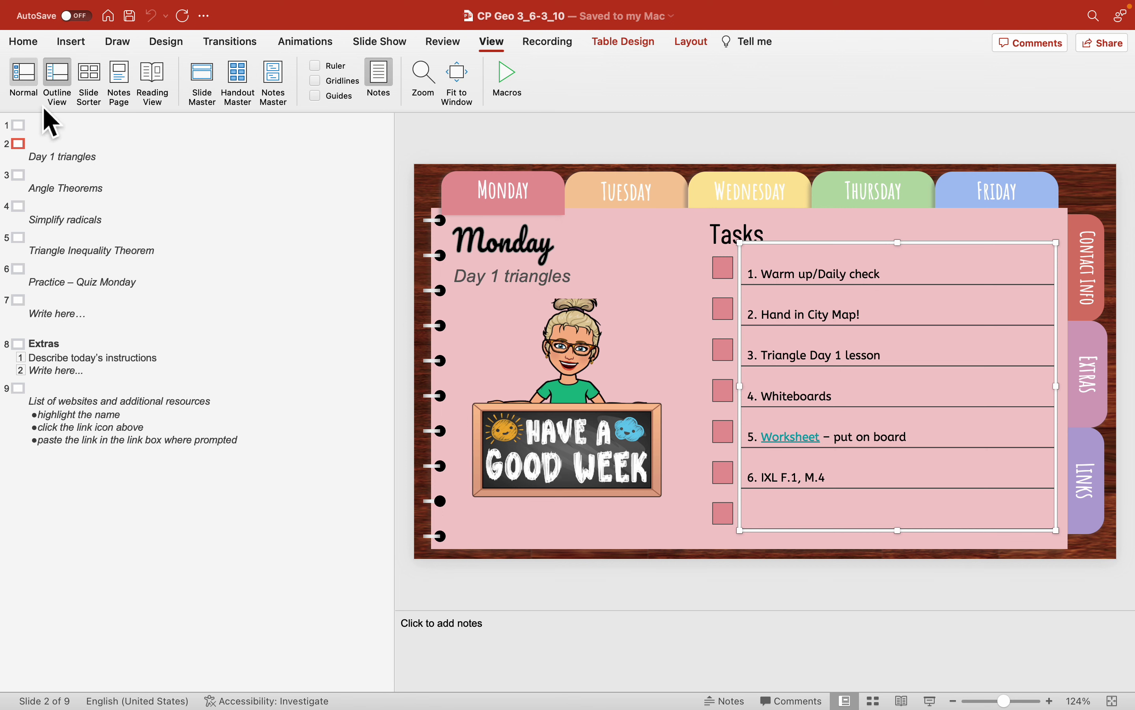
left_click(32, 83)
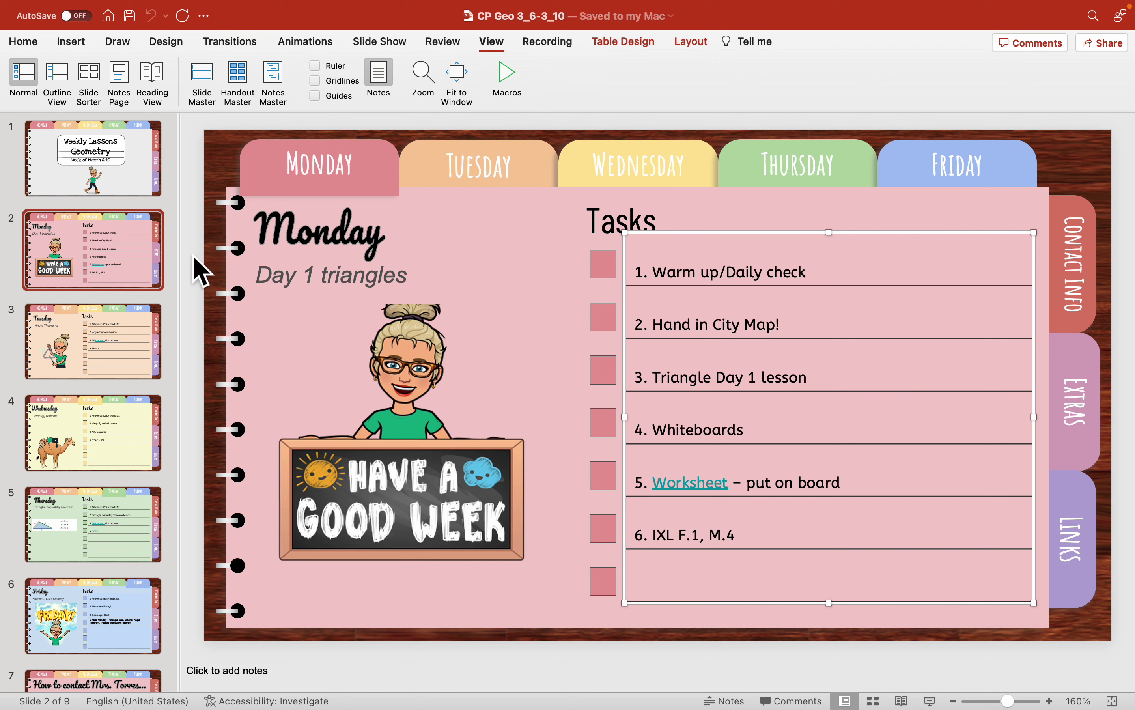
left_click(35, 43)
left_click(126, 73)
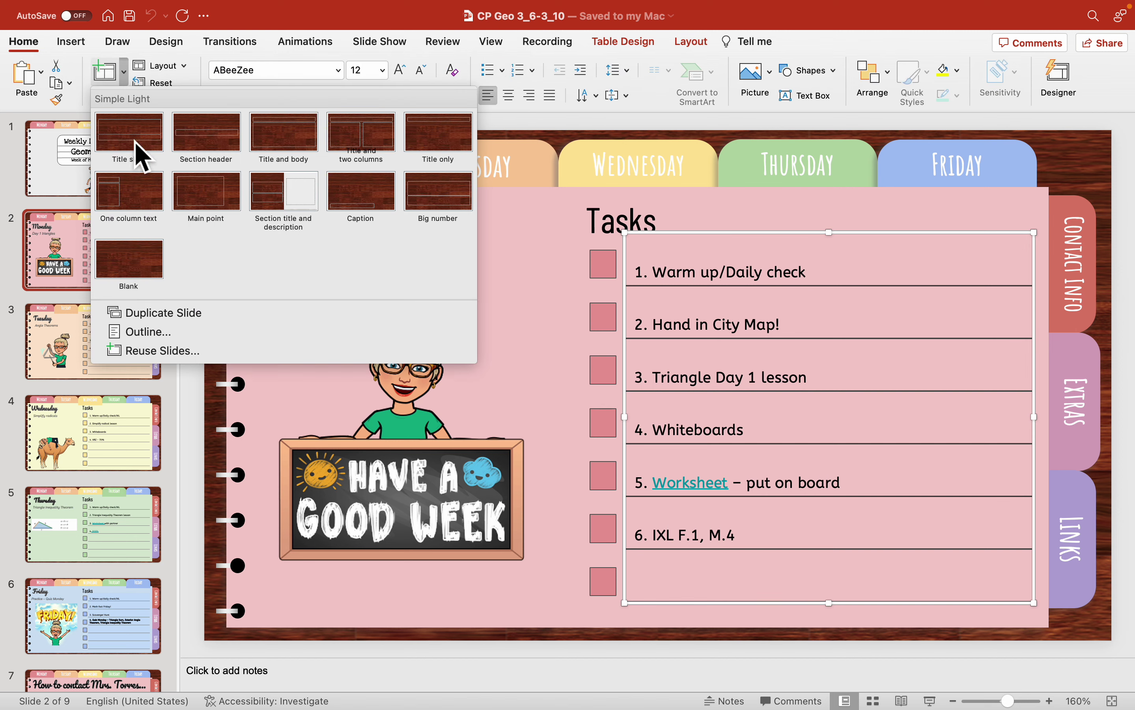
left_click(556, 371)
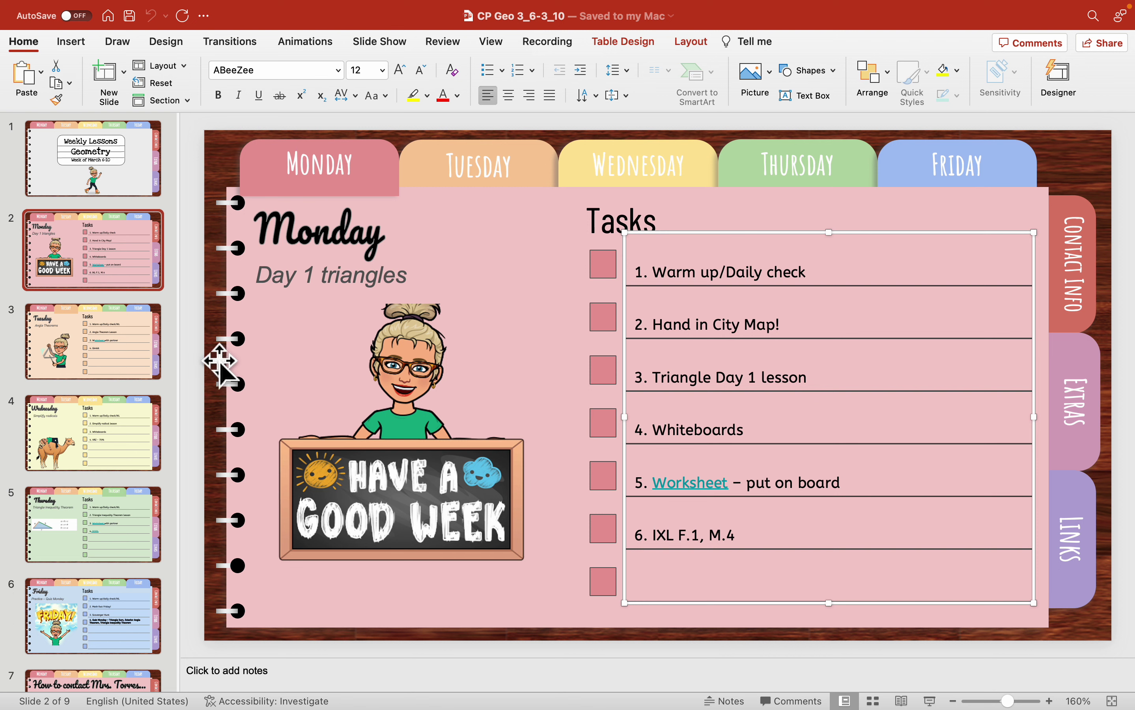
left_click(194, 361)
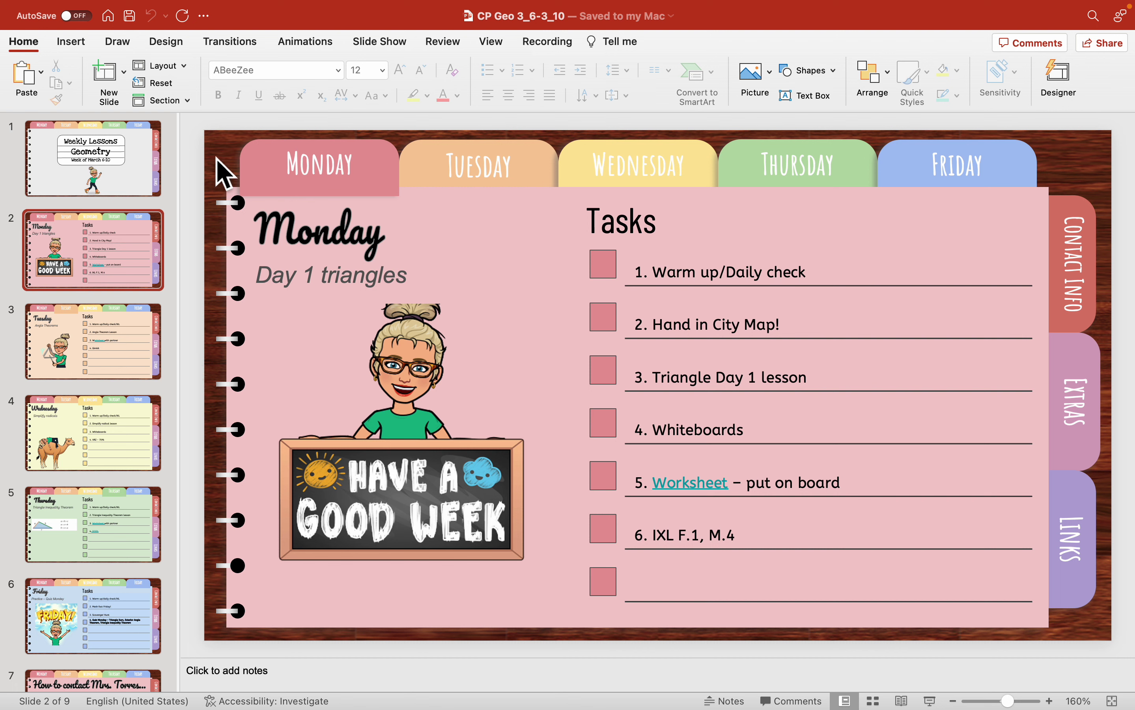
key("Tab")
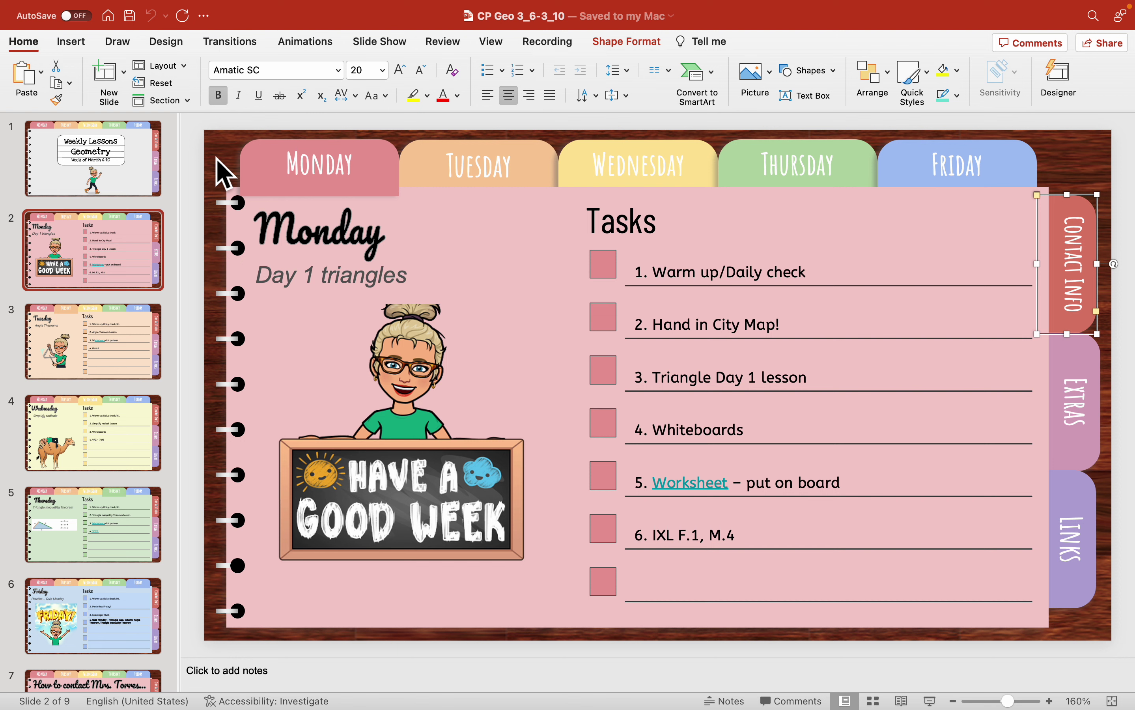
key("Tab")
key("Tab")
key("Tab")
key("Tab")
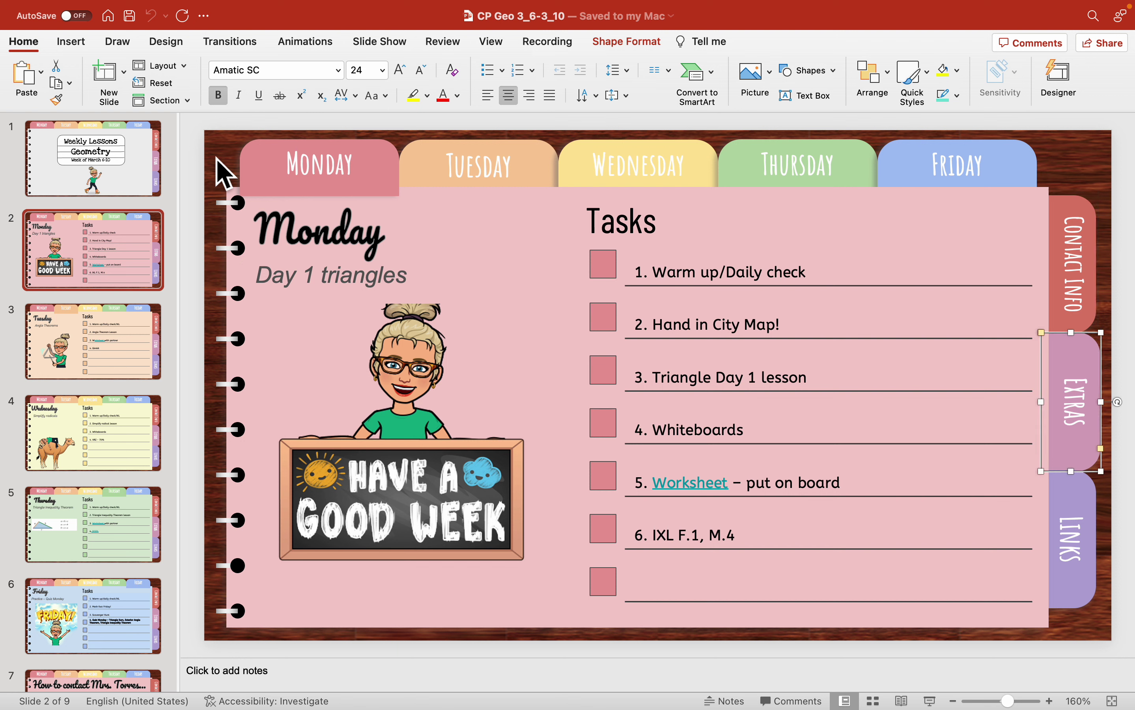
key("Tab")
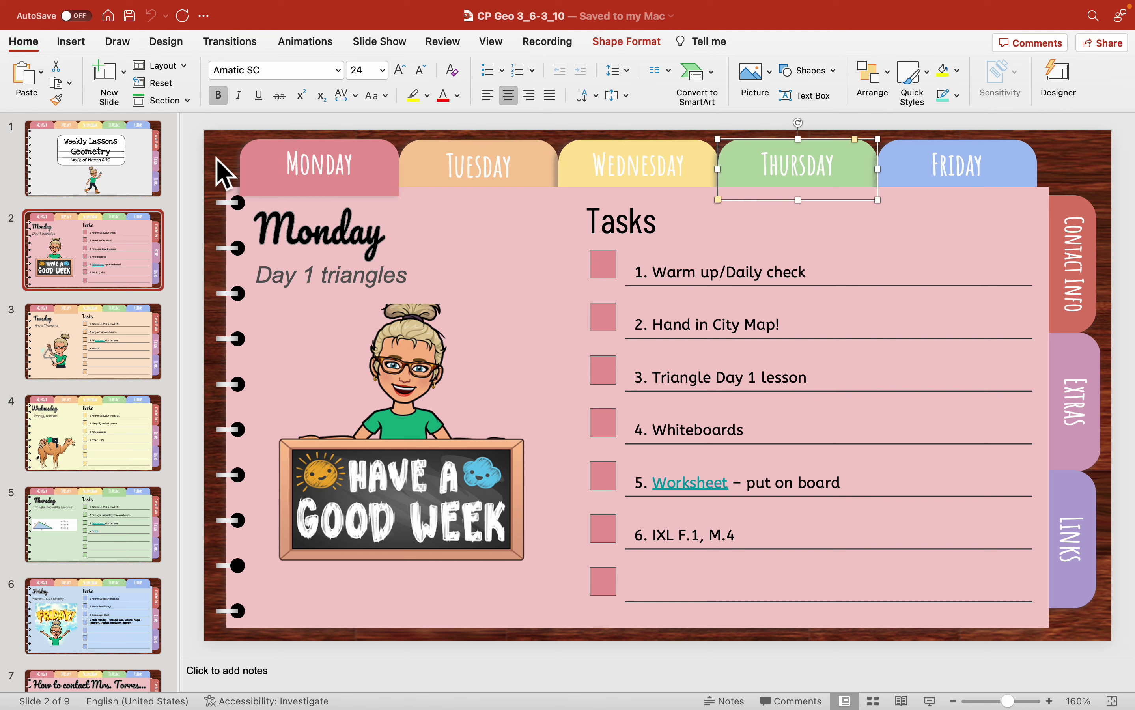
key("Tab")
key("Tab")
key("Tab")
key("Tab")
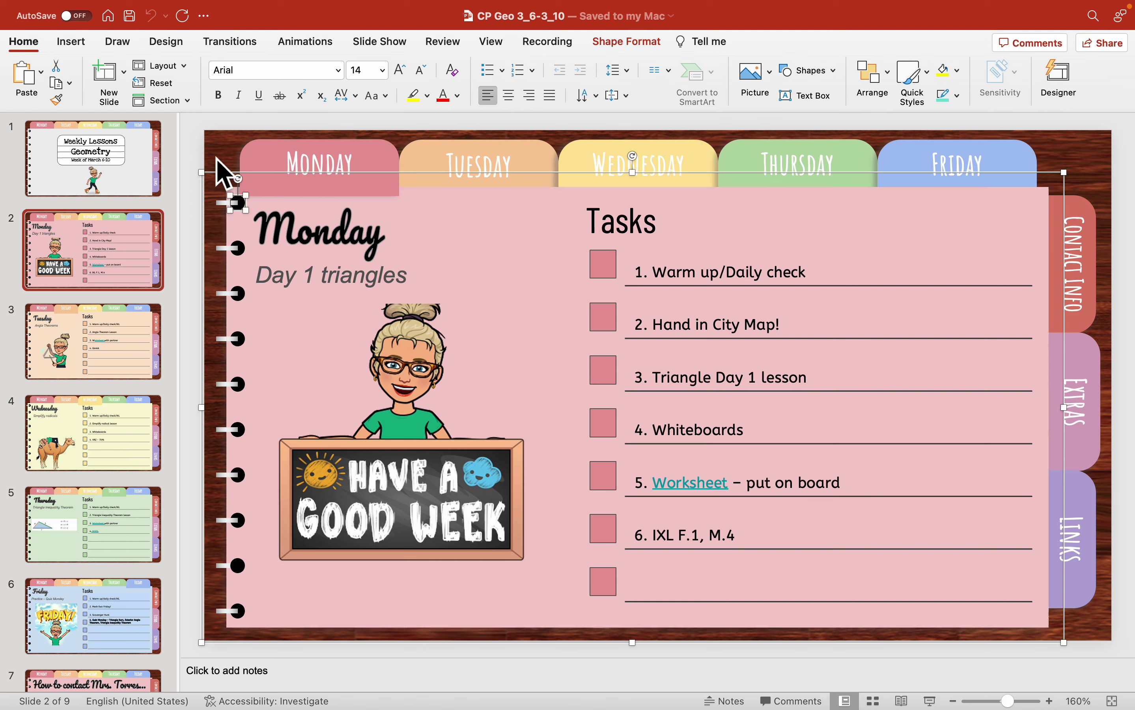
key("Tab")
key("Tab")
key("Tab")
key("Tab")
key("Tab")
key("Tab")
key("Tab")
key("Tab")
key("Tab")
key("Tab")
key("Tab")
key("Tab")
key("Tab")
key("Tab")
key("Tab")
key("Tab")
key("Tab")
key("Tab")
key("Tab")
key("Tab")
key("Tab")
key("Tab")
key("Tab")
key("Tab")
key("Tab")
key("Tab")
key("Tab")
key("Tab")
key("Tab")
key("Tab")
key("Tab")
key("Tab")
key("Tab")
key("Tab")
key("Tab")
key("Tab")
key("Tab")
key("Tab")
key("Tab")
key("Tab")
key("Tab")
key("Tab")
key("Tab")
key("Tab")
key("Tab")
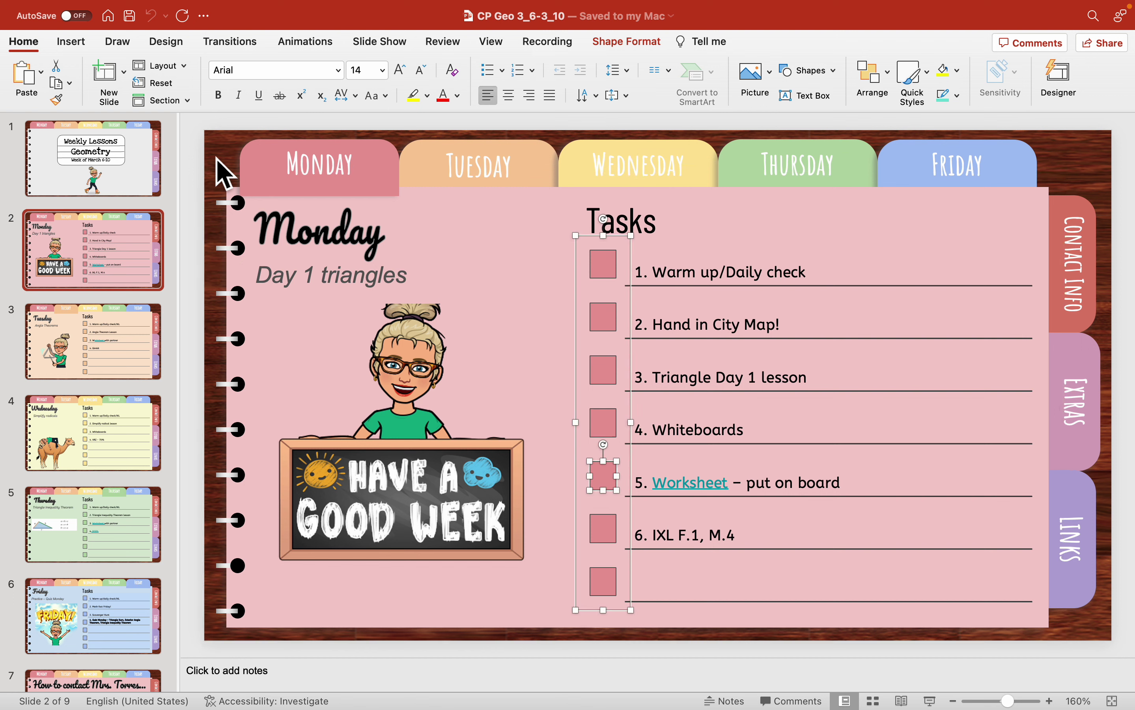
key("Tab")
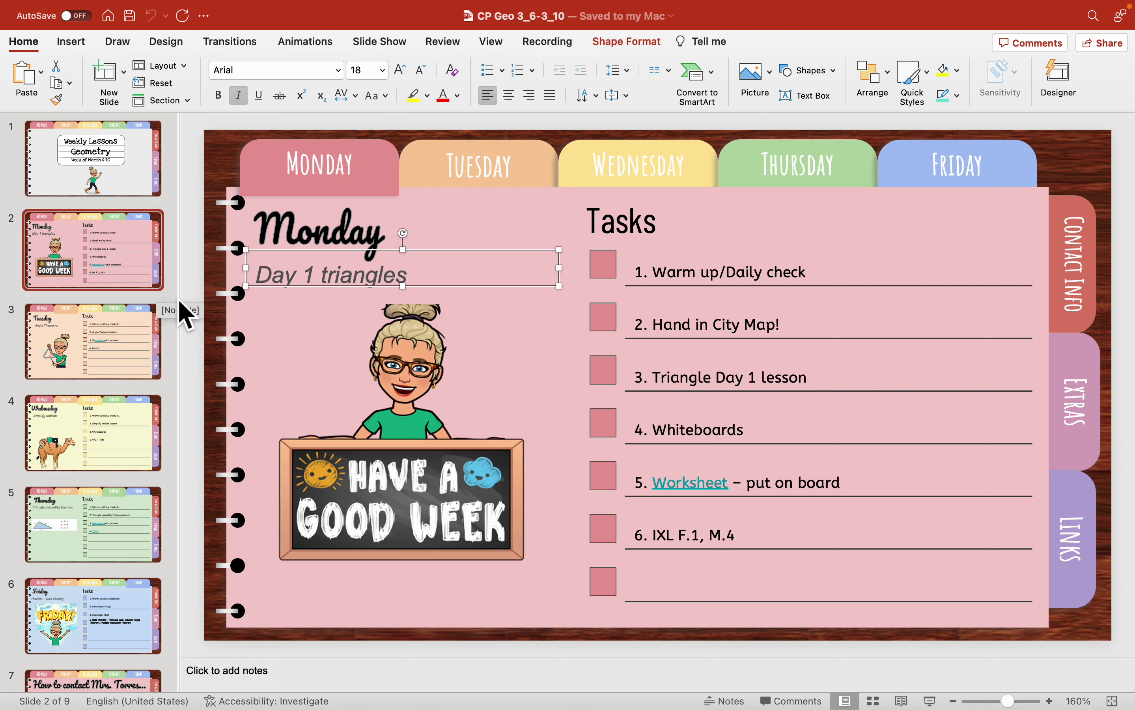
left_click(194, 314)
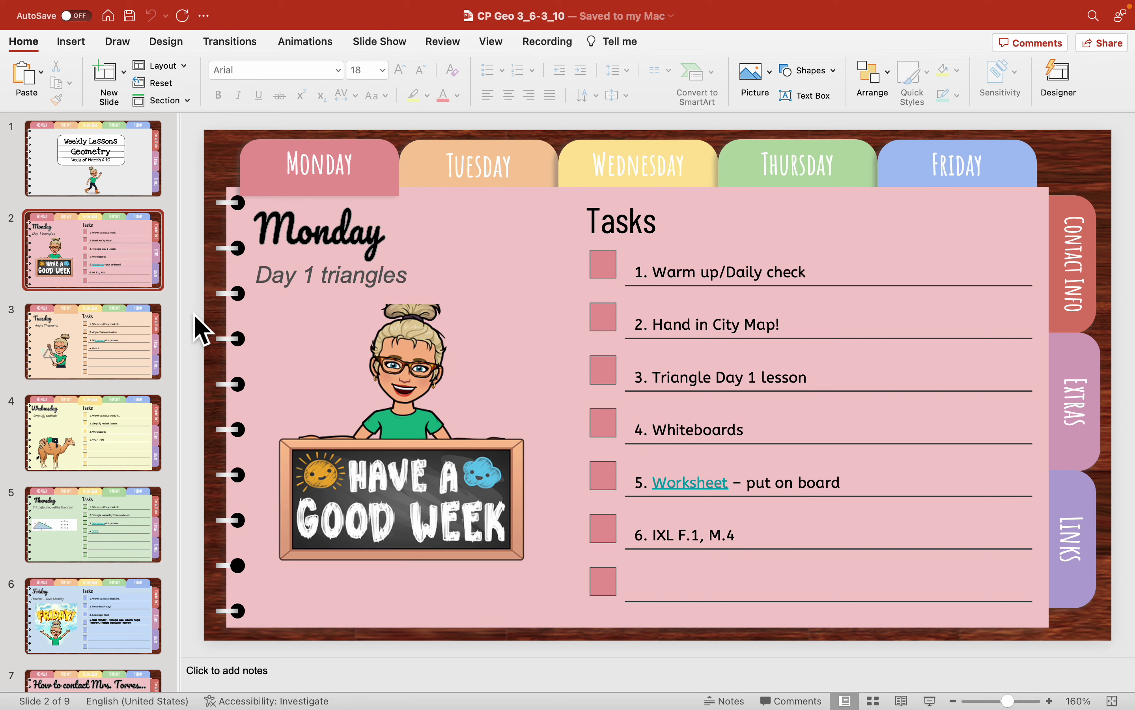
key("ctrl+Left")
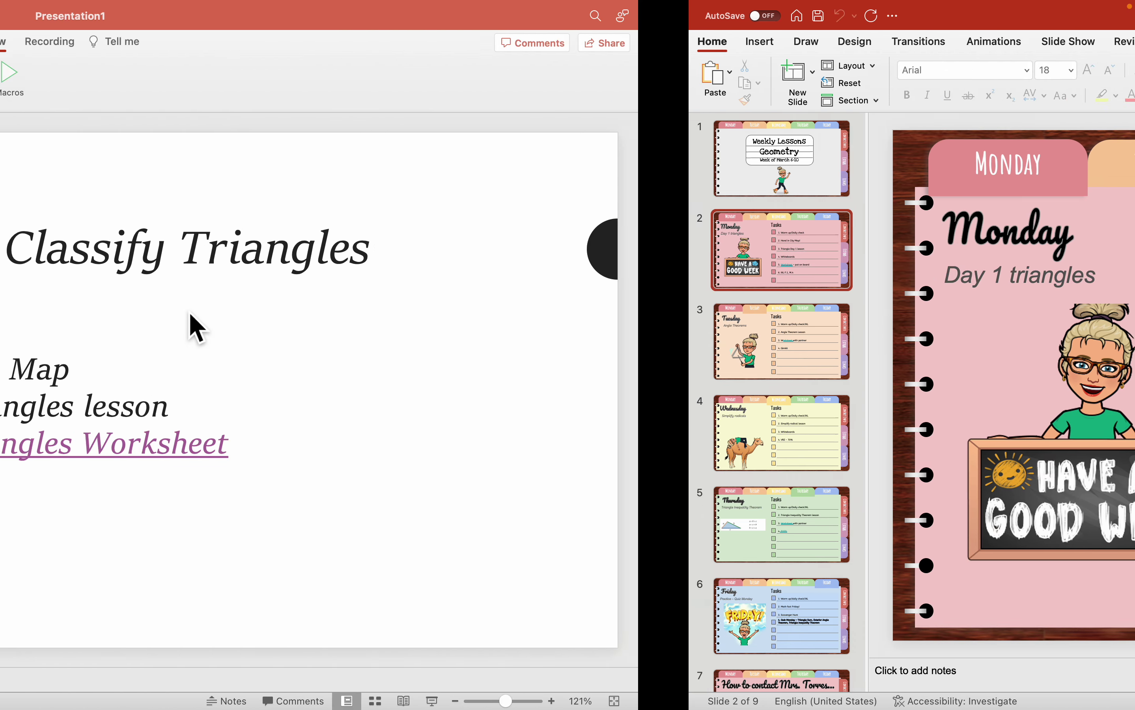
Browse the title, Monday and Tuesday slides and preview the New Slide layout list
left_click(123, 188)
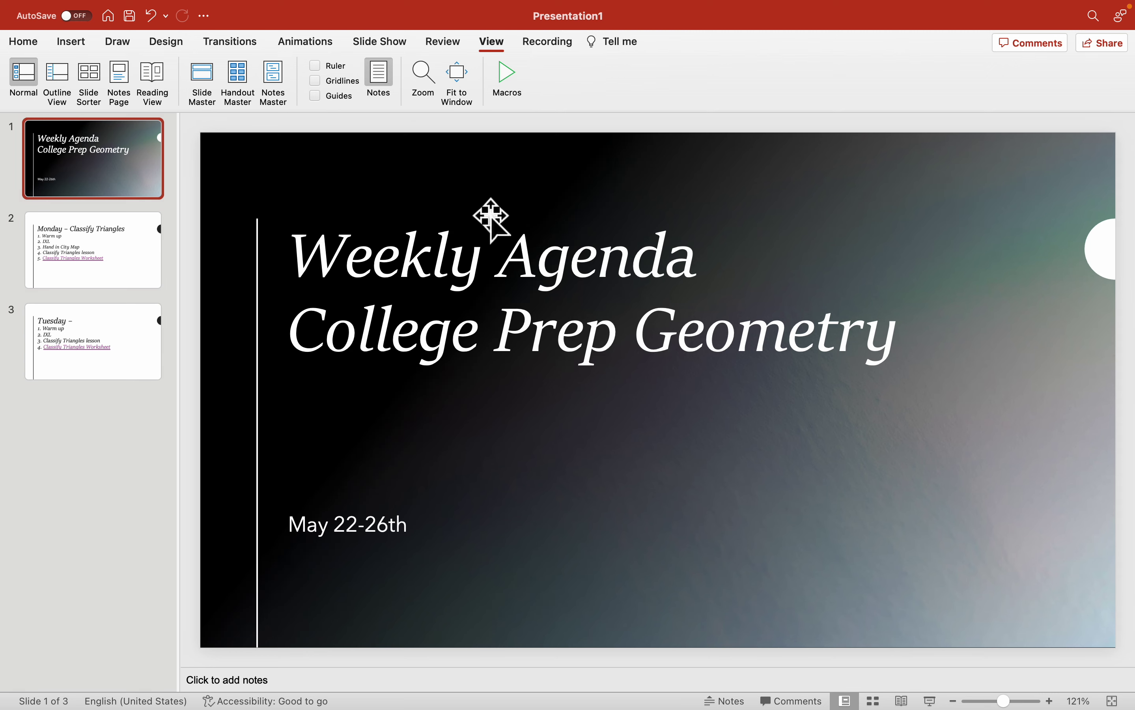
left_click(86, 269)
left_click(96, 350)
left_click(115, 175)
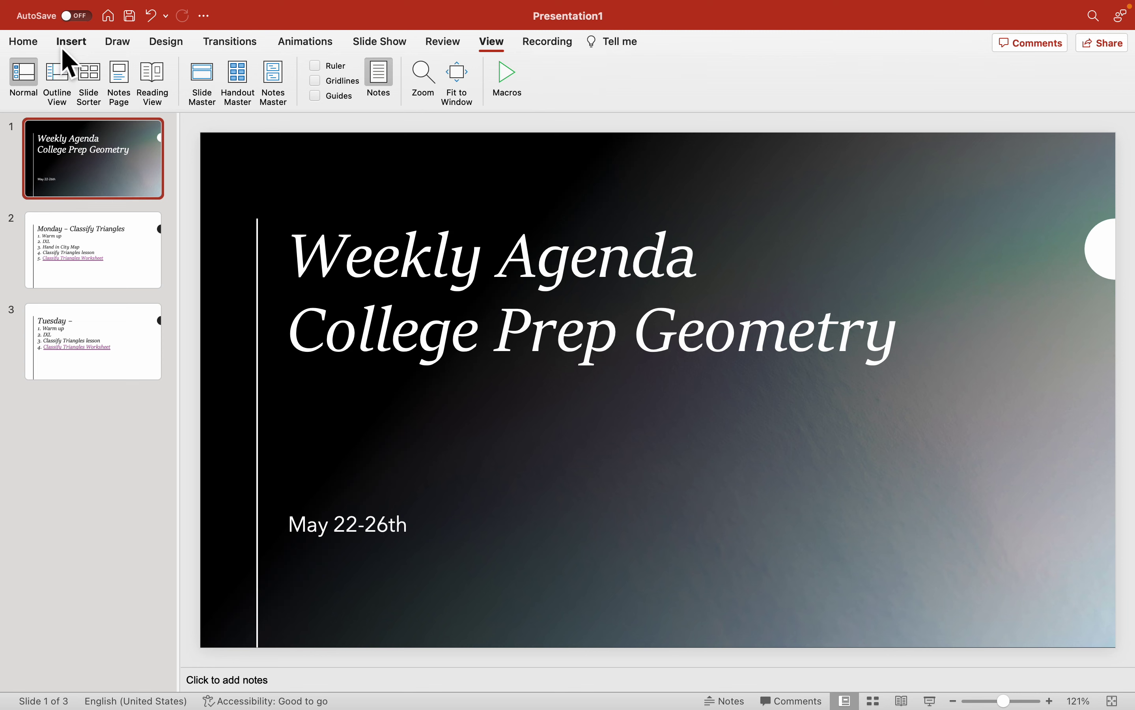
left_click(34, 42)
left_click(123, 74)
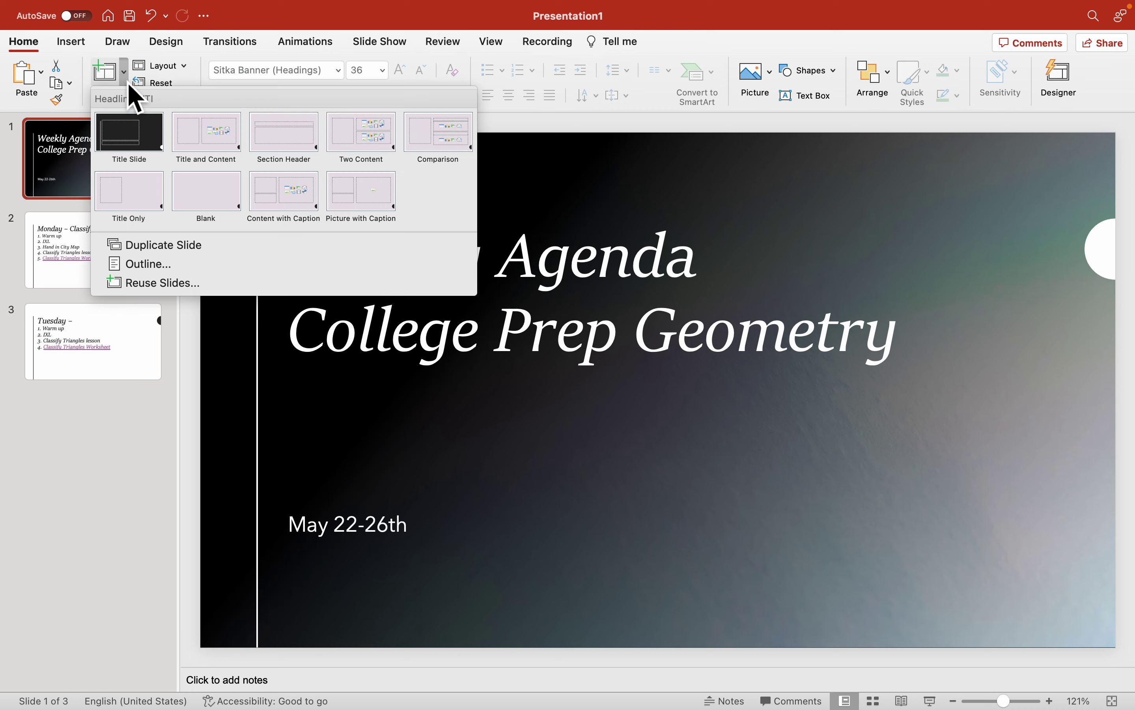
left_click(107, 429)
left_click(111, 159)
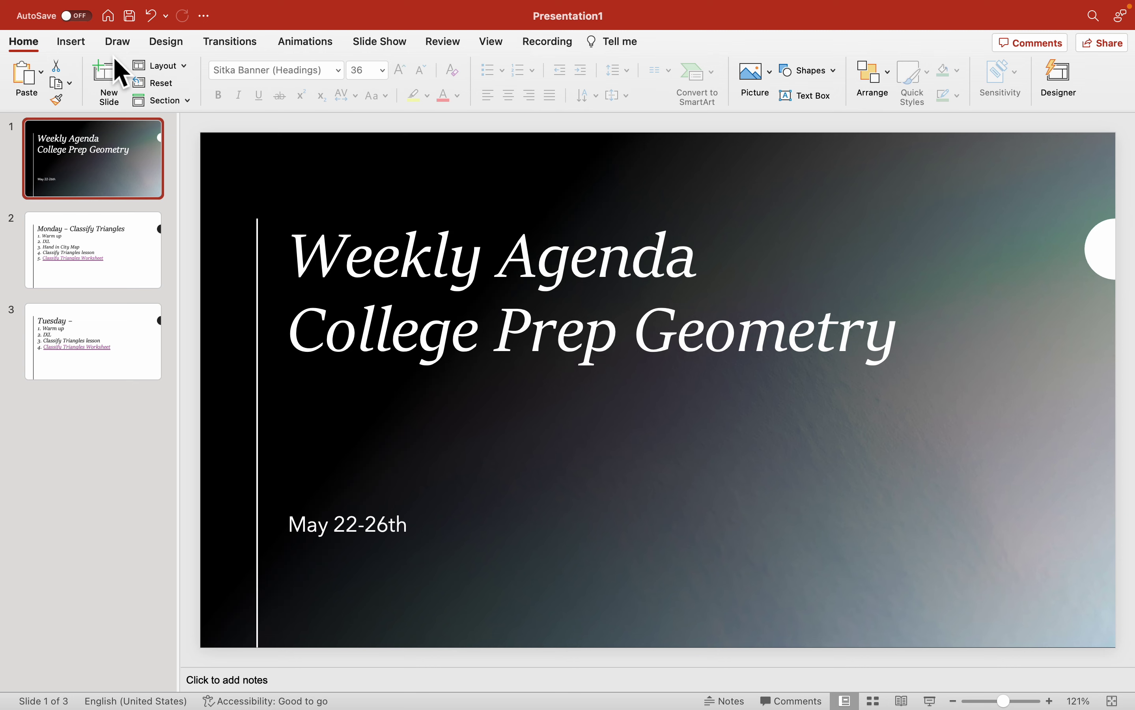
In Outline view select the Monday and Tuesday outline text, then return to Normal view
left_click(490, 41)
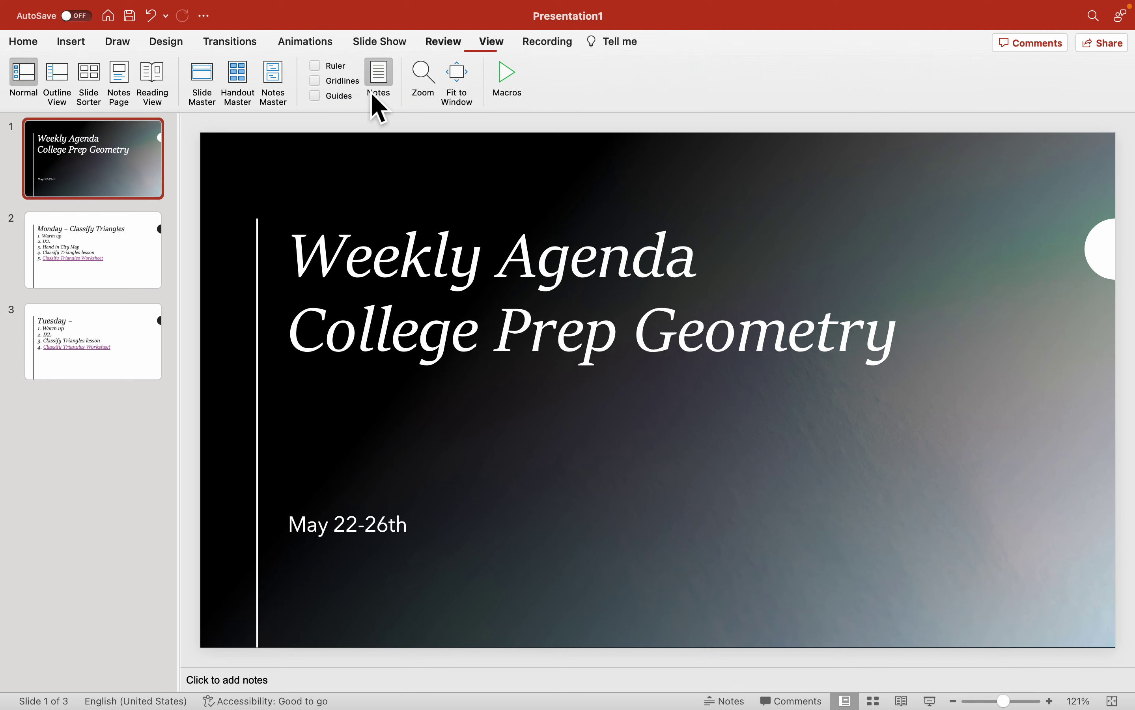
left_click(66, 99)
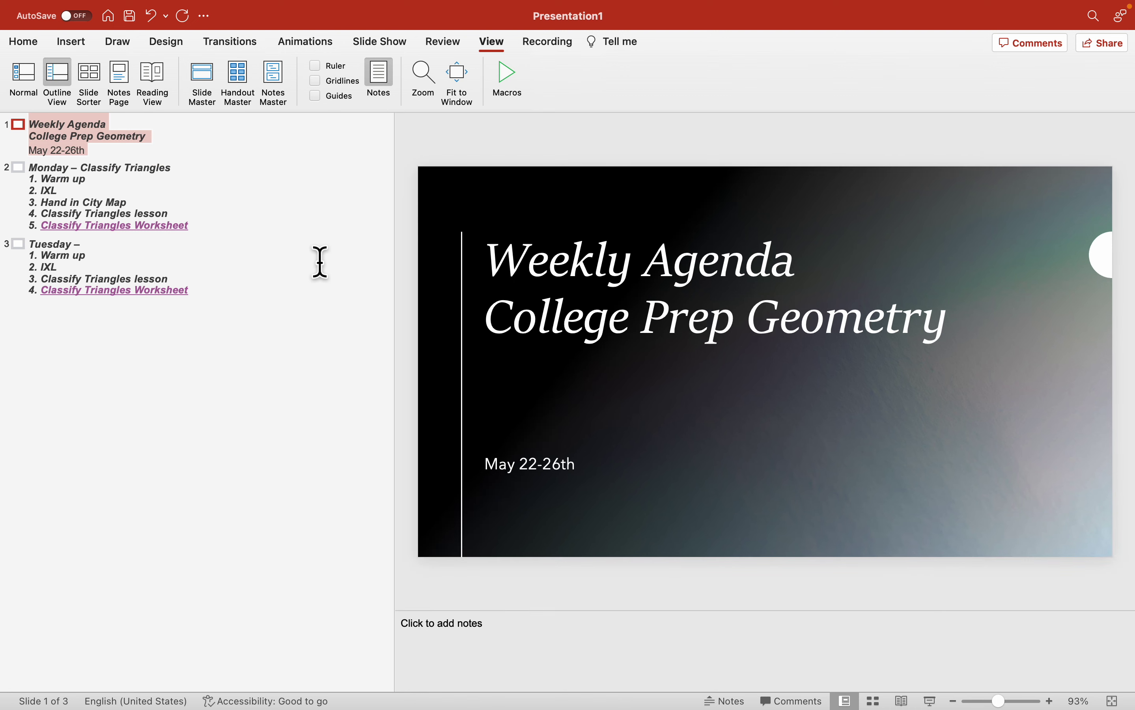
left_click(18, 167)
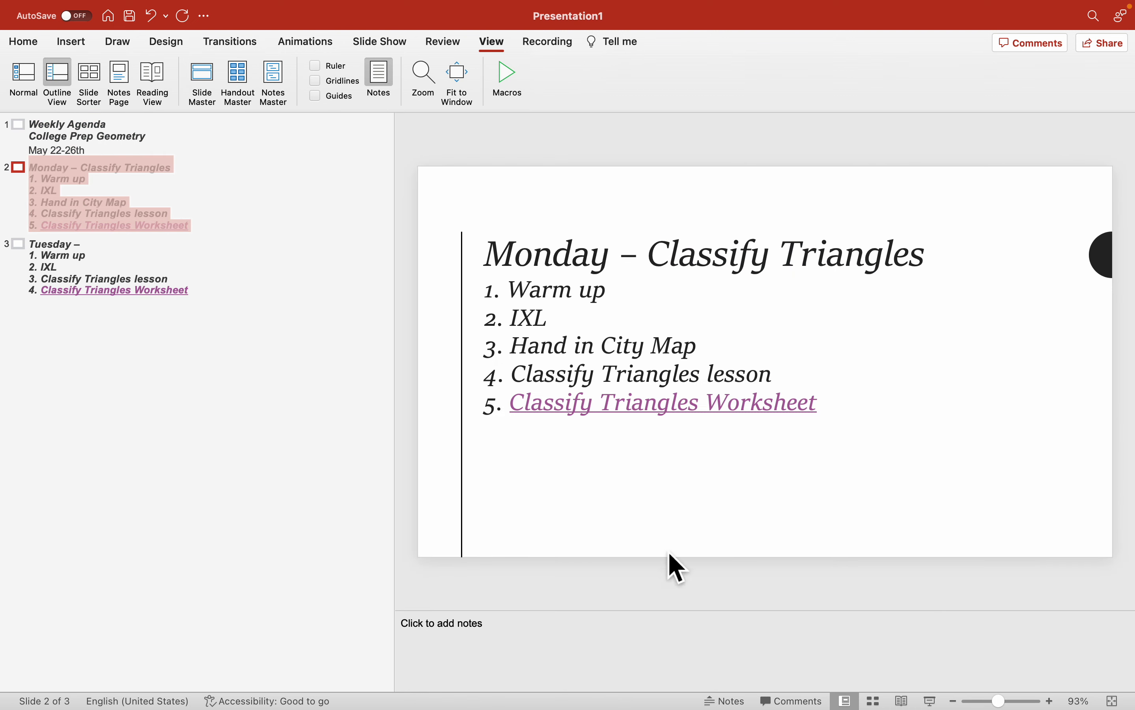
left_click(174, 439)
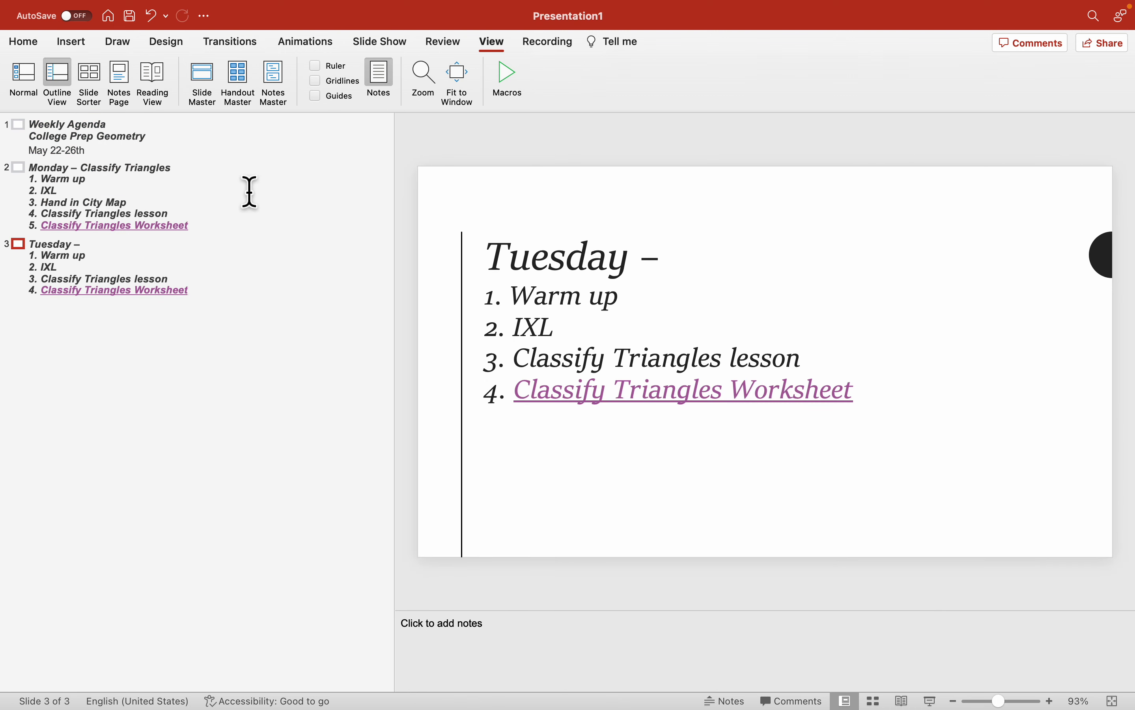
left_click(37, 77)
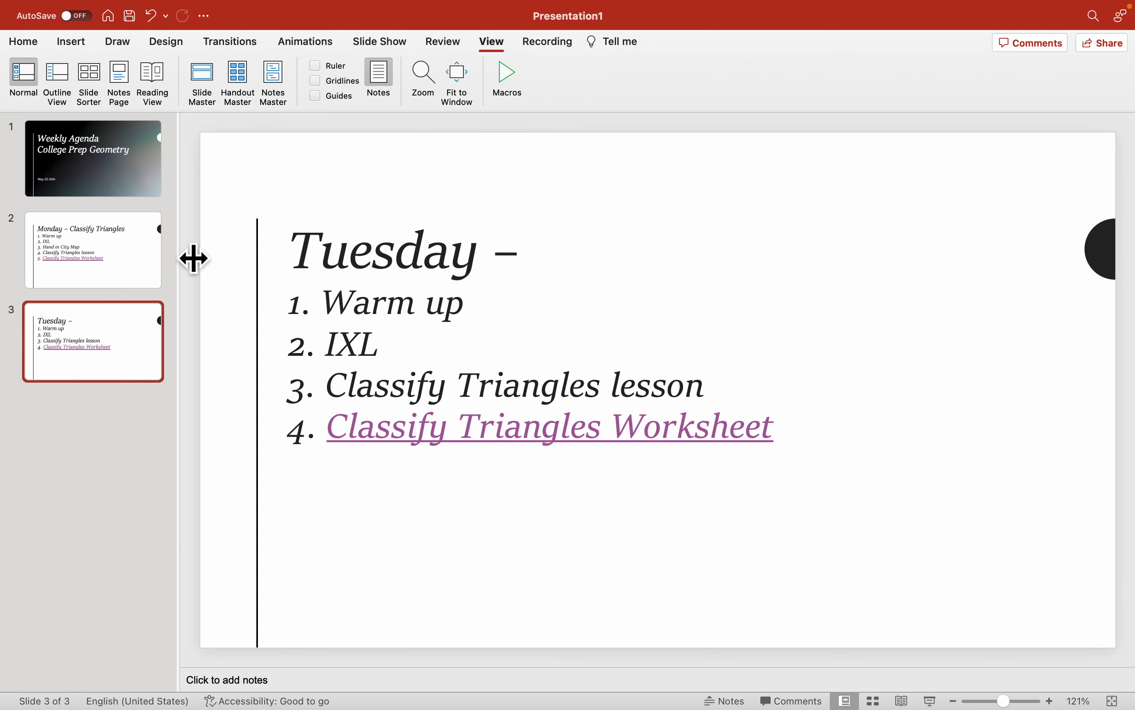
key("super+z")
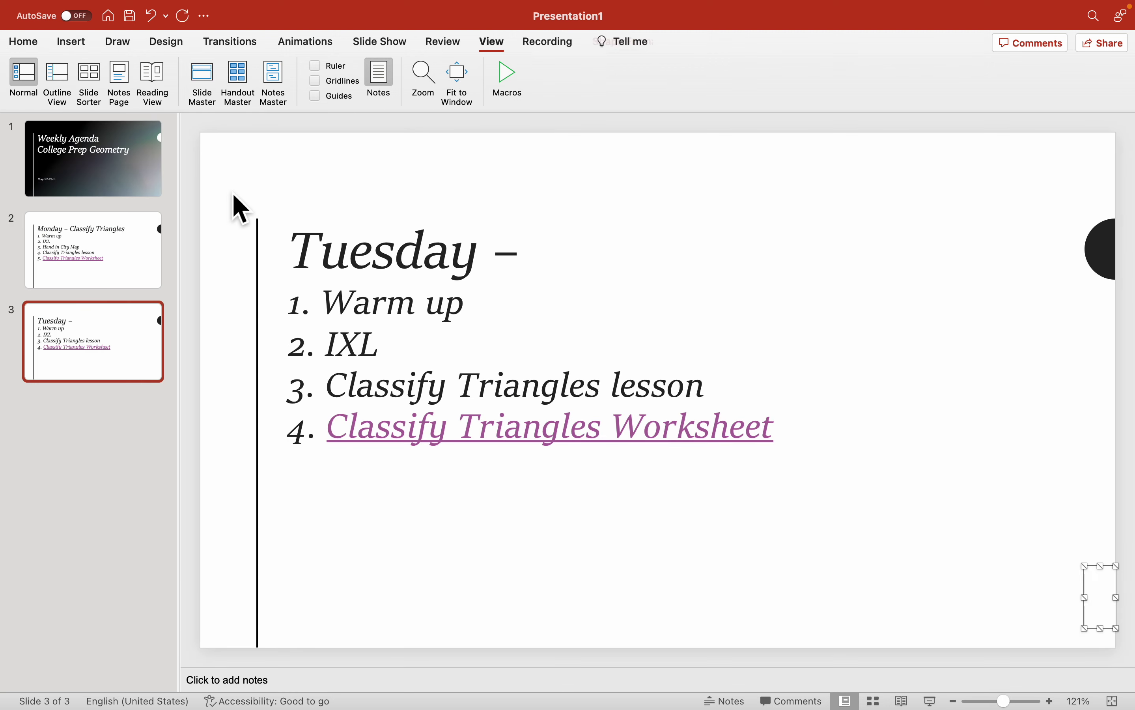
Select the Tuesday slide's shapes and task text box, then switch to the CP Geo 3_6-3_10 window
key("super+z")
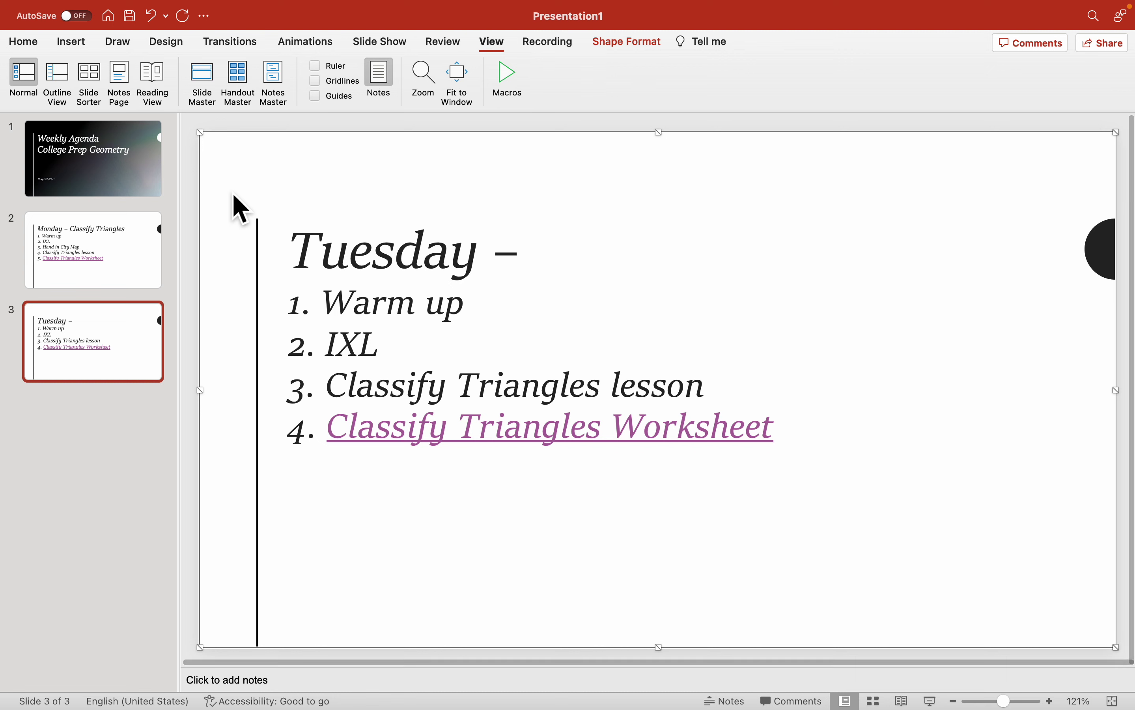
key("super+z")
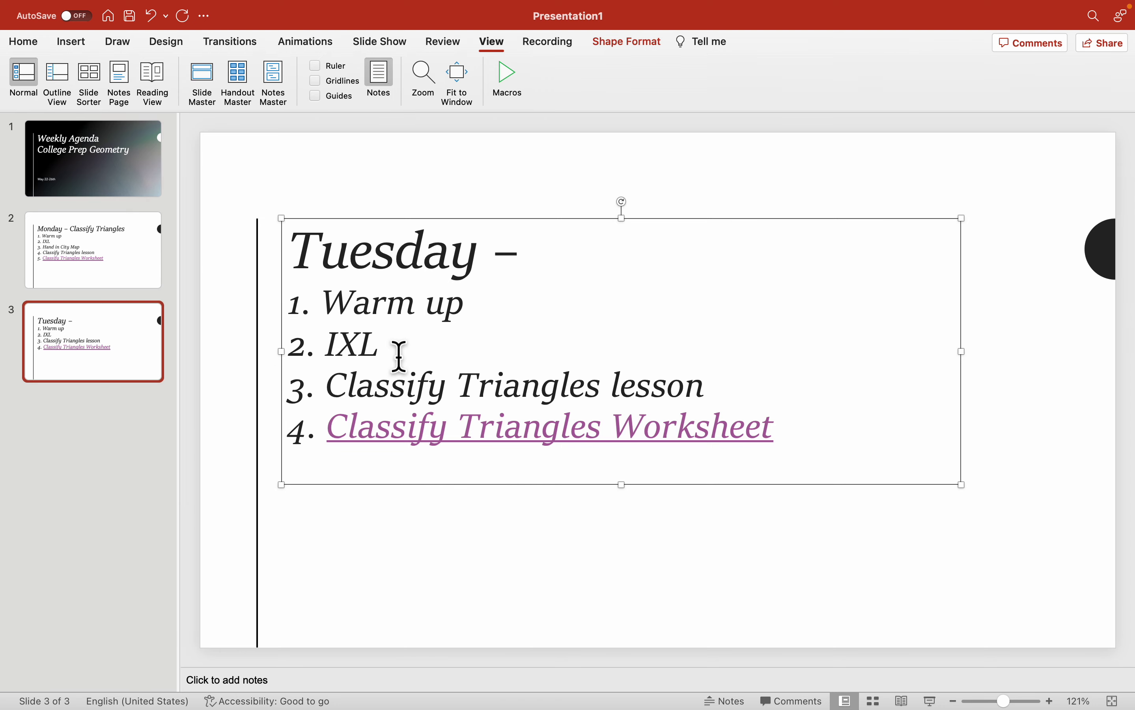
key("ctrl+Right")
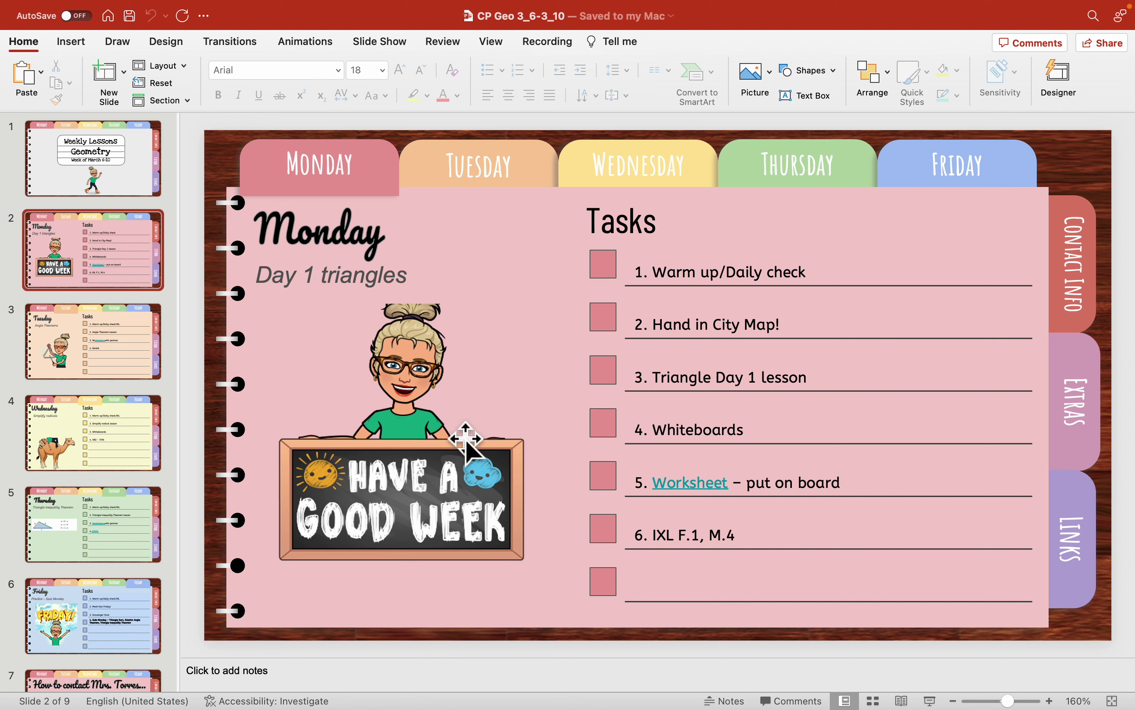
Click into the Worksheet task in Monday's table and select the Bitmoji picture
left_click(694, 499)
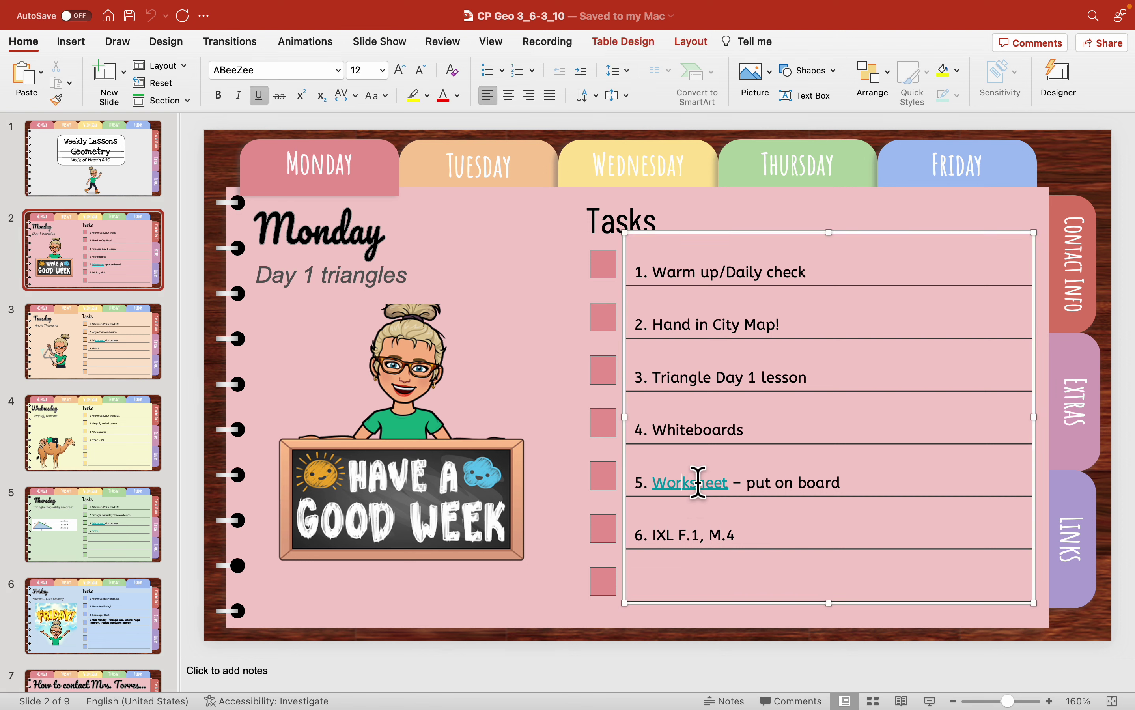
left_click(737, 501)
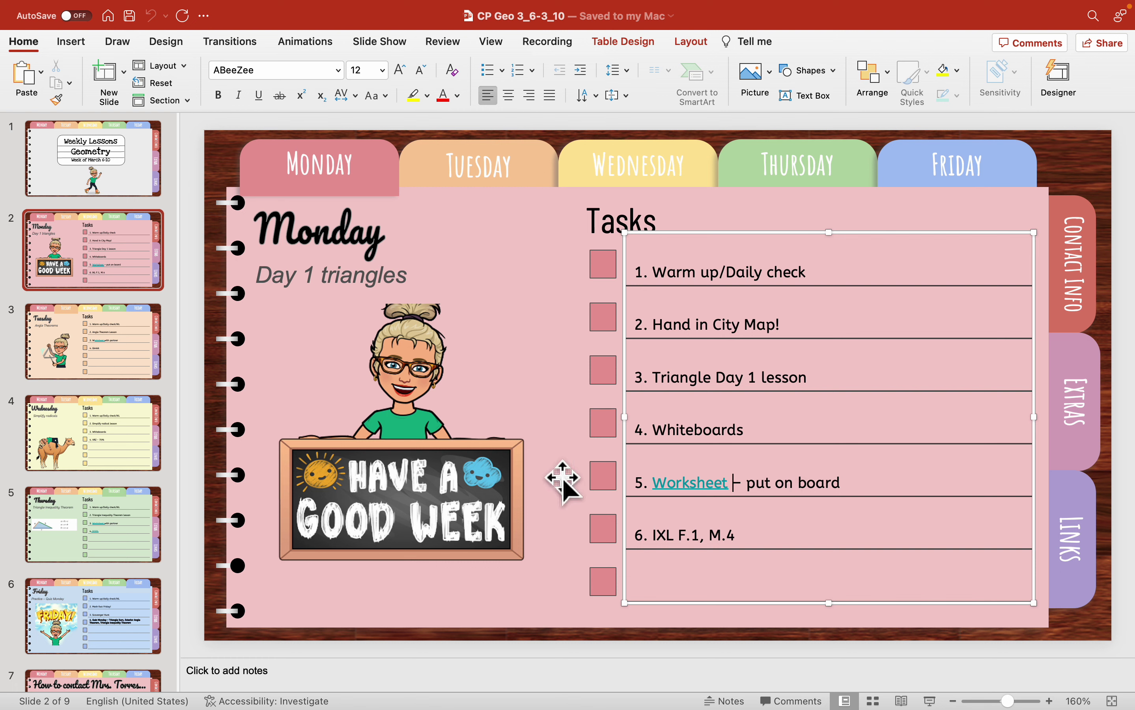
left_click(523, 370)
left_click(666, 483)
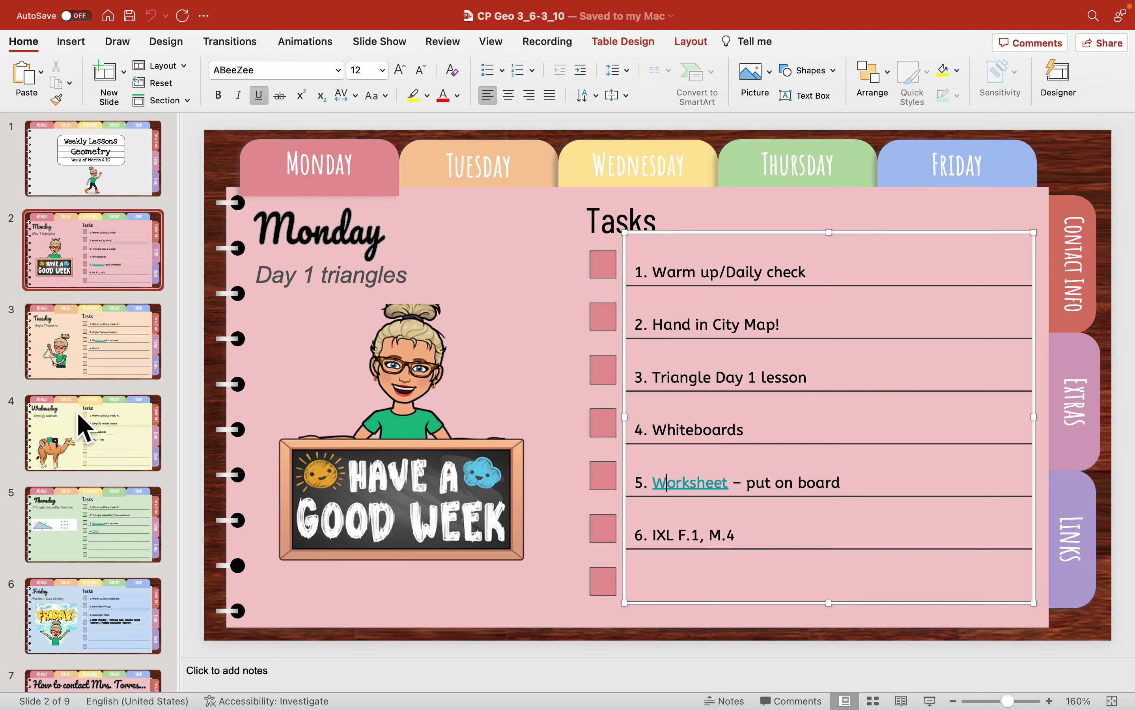
Visit the Tuesday, Wednesday and Thursday slides, clicking into their task tables, then return to Monday
left_click(112, 350)
left_click(703, 394)
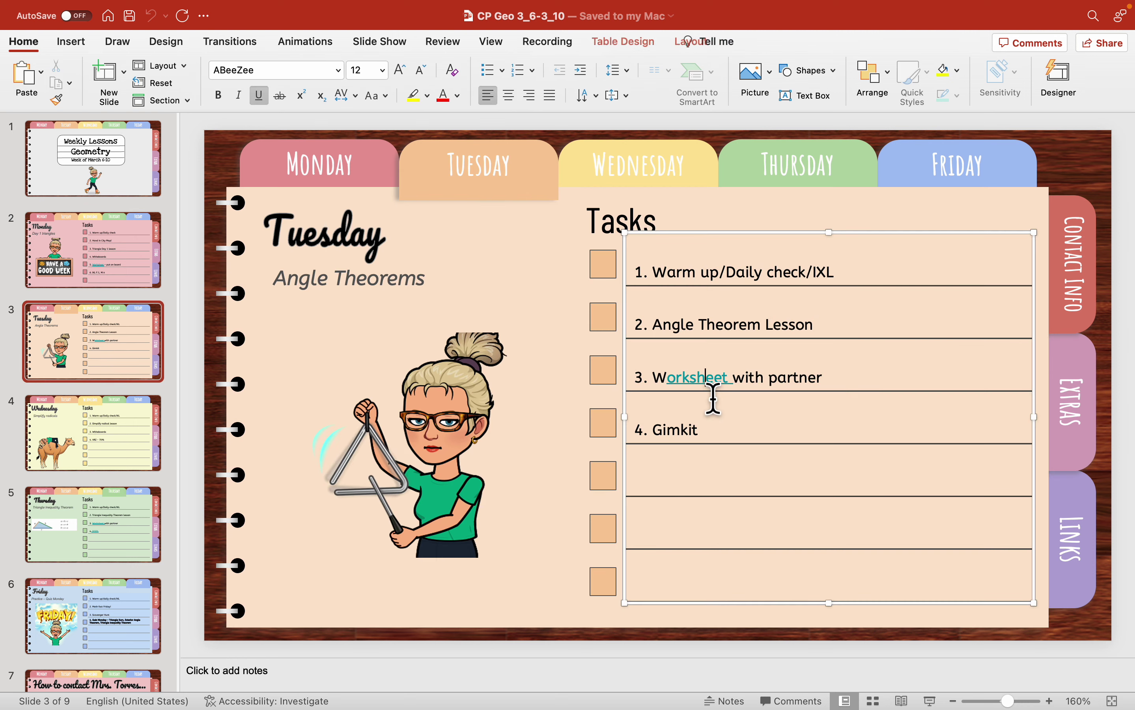
left_click(140, 457)
left_click(127, 558)
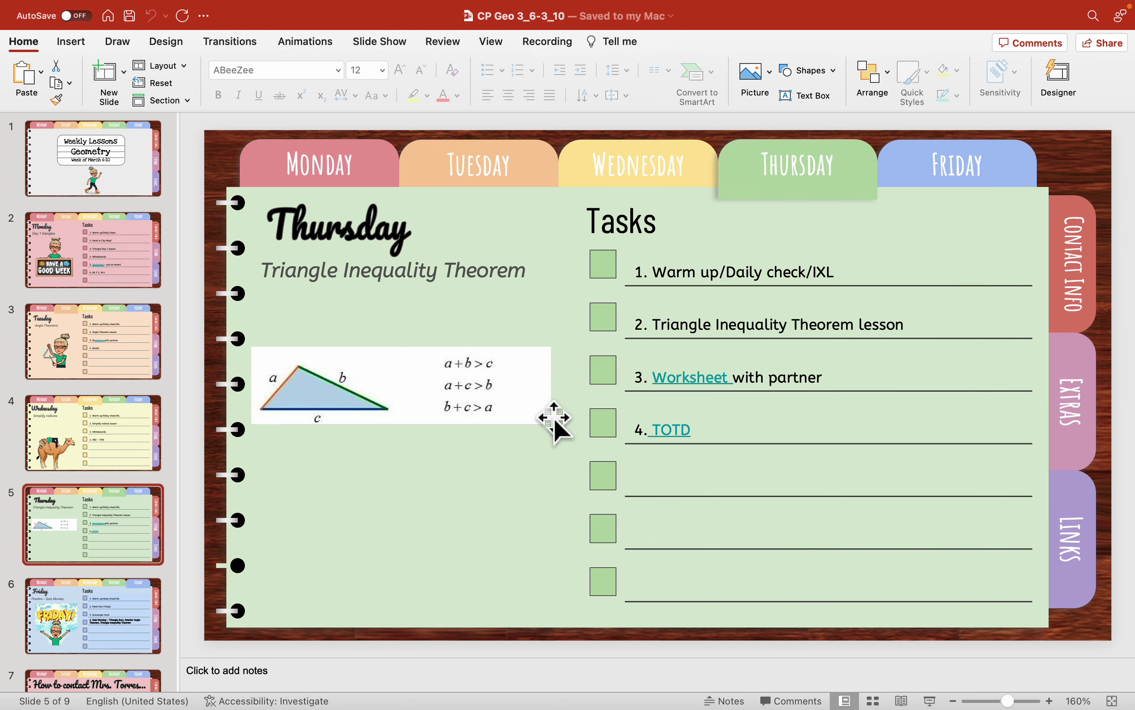
left_click(704, 382)
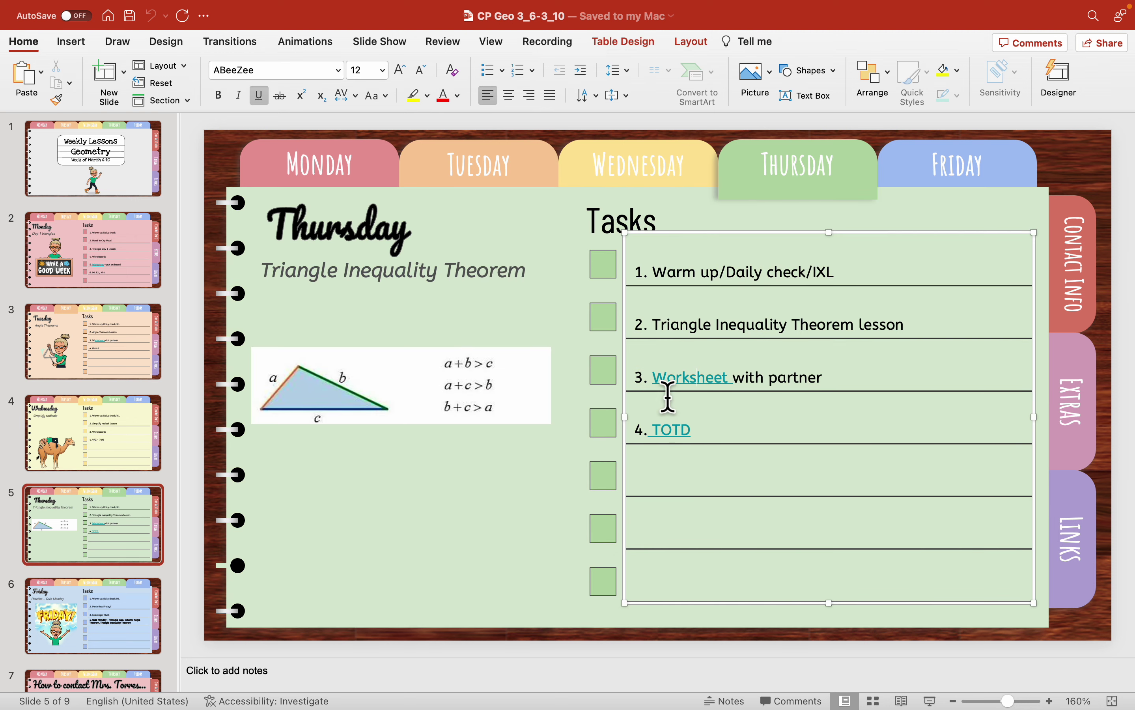
scroll(94, 446, "down", 5)
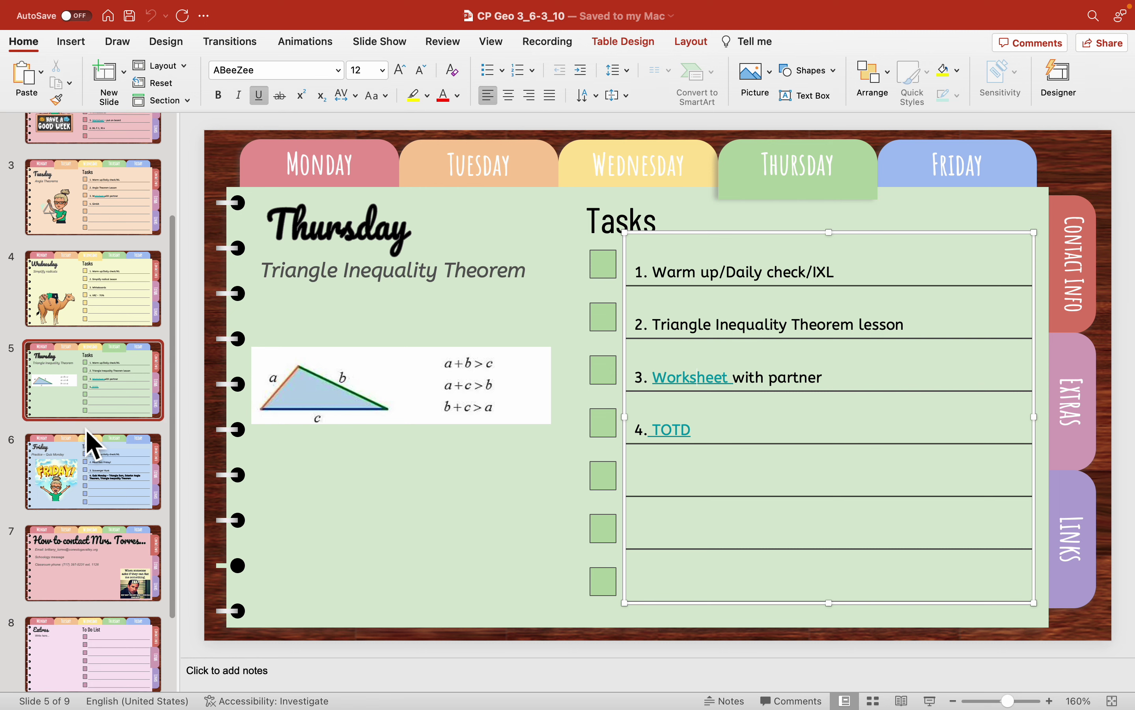
scroll(89, 444, "up", 5)
left_click(111, 272)
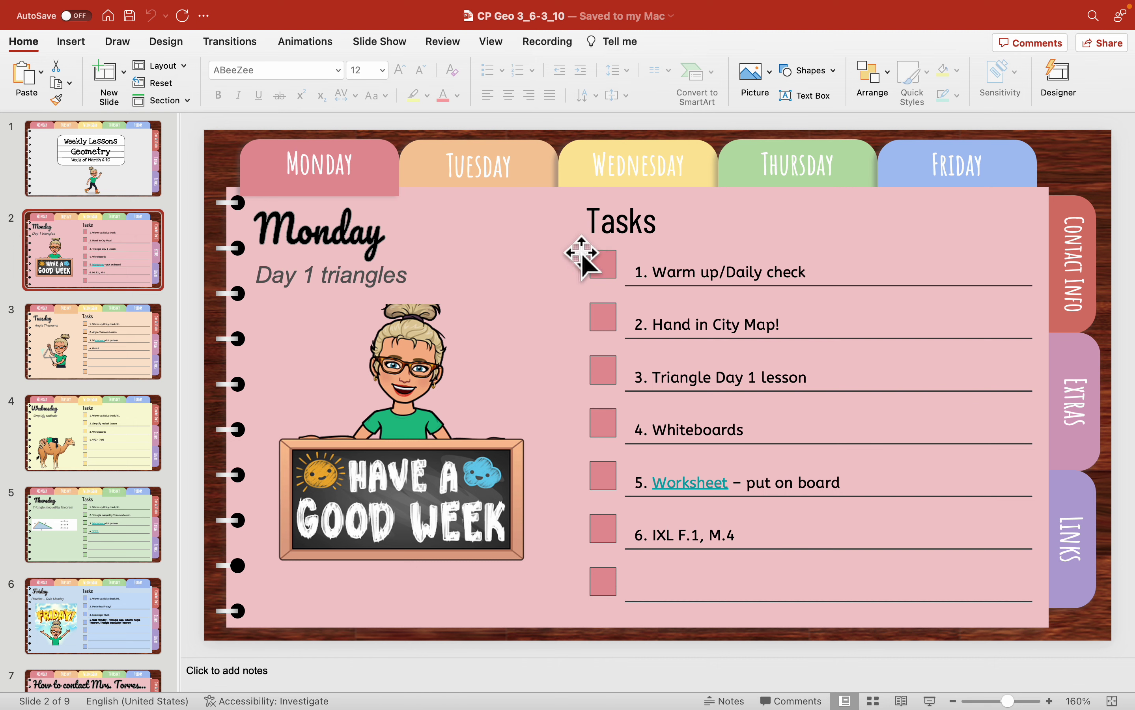
Flip through the Tuesday–Friday slides back to Monday, then go Monday through Friday again
left_click(93, 377)
left_click(108, 434)
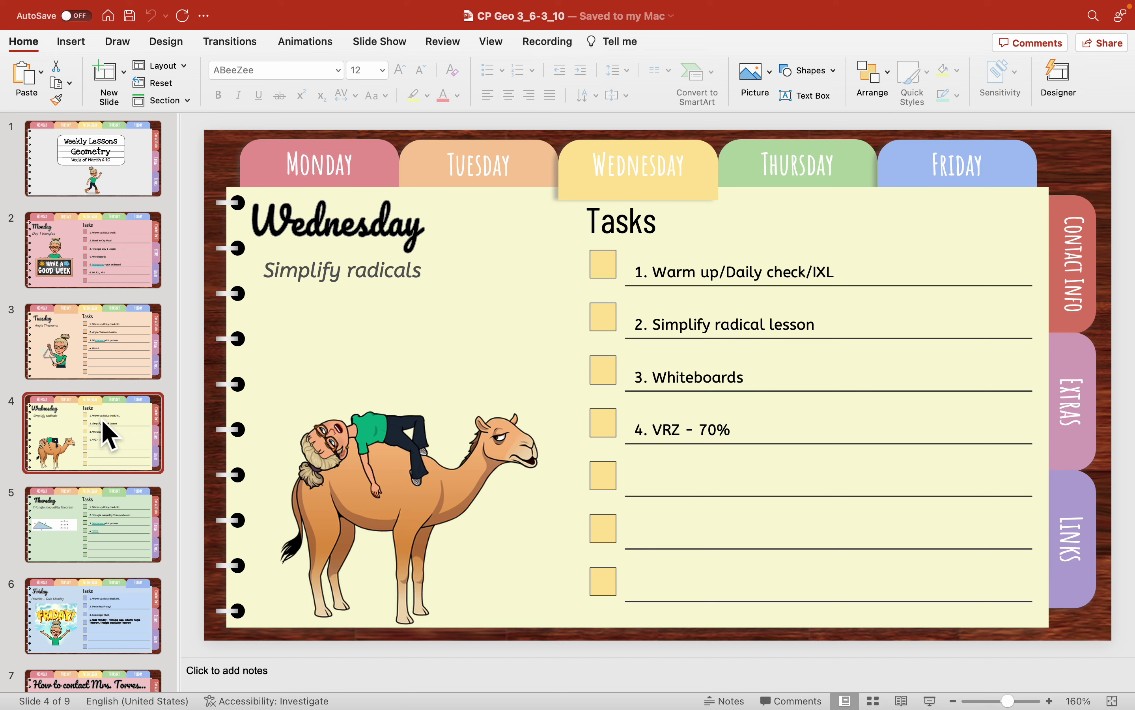
left_click(104, 538)
left_click(111, 594)
left_click(114, 532)
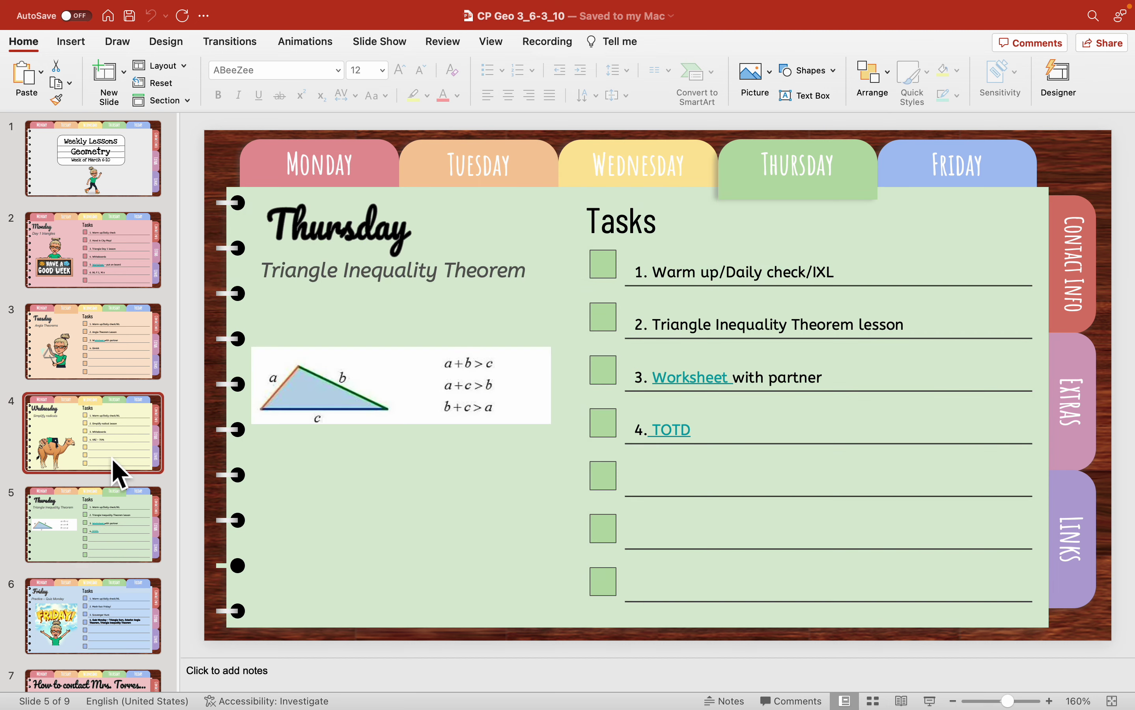
left_click(113, 465)
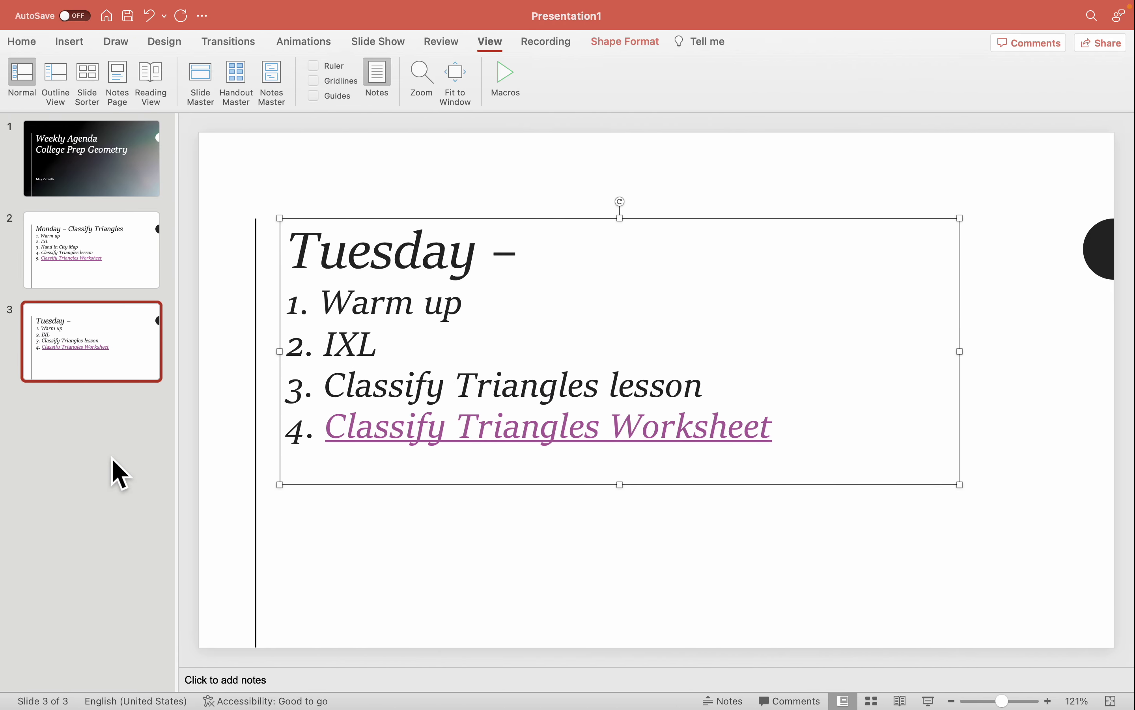
left_click(131, 284)
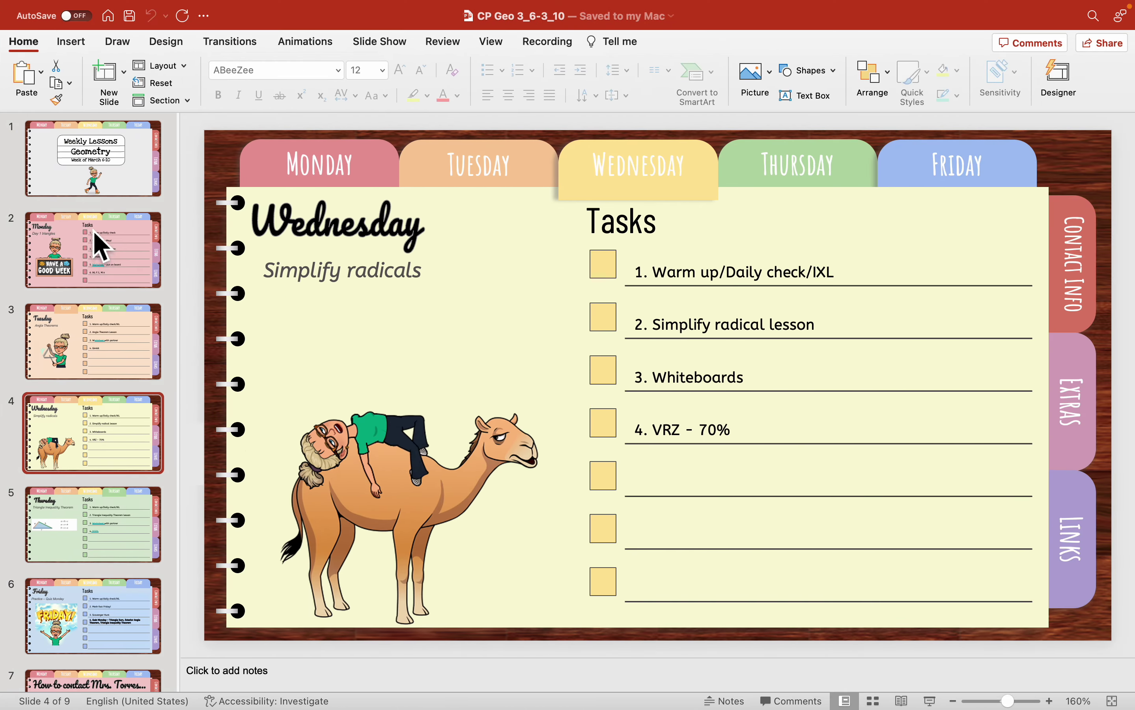
left_click(101, 269)
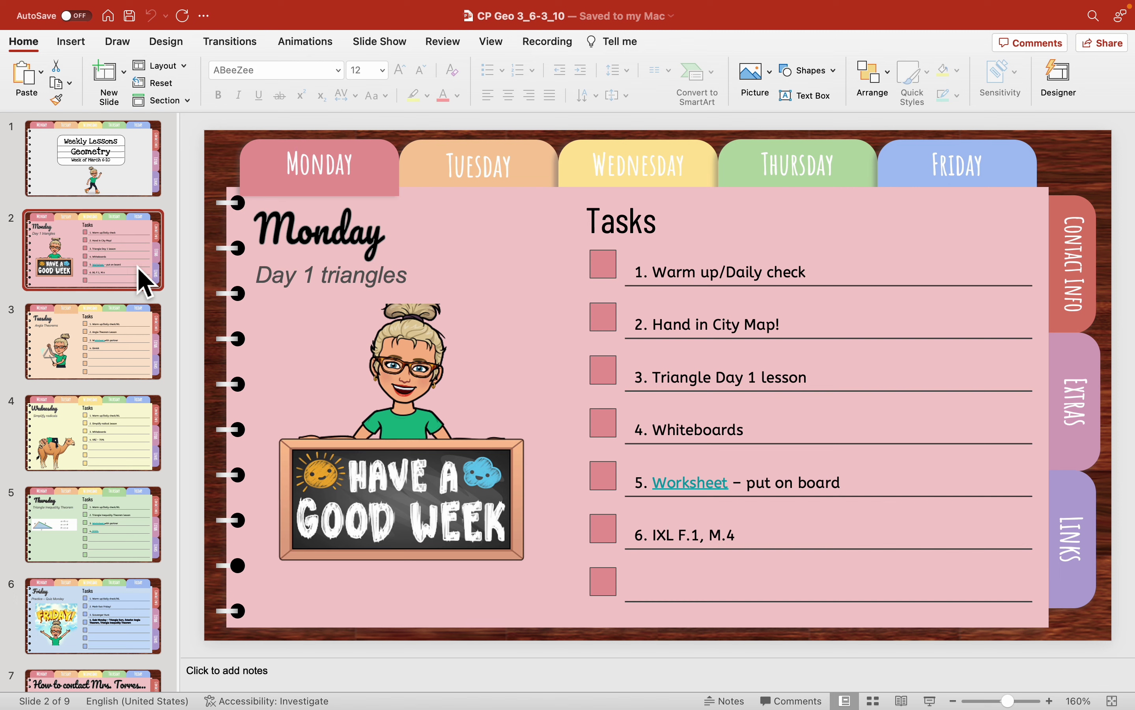
left_click(124, 343)
left_click(118, 441)
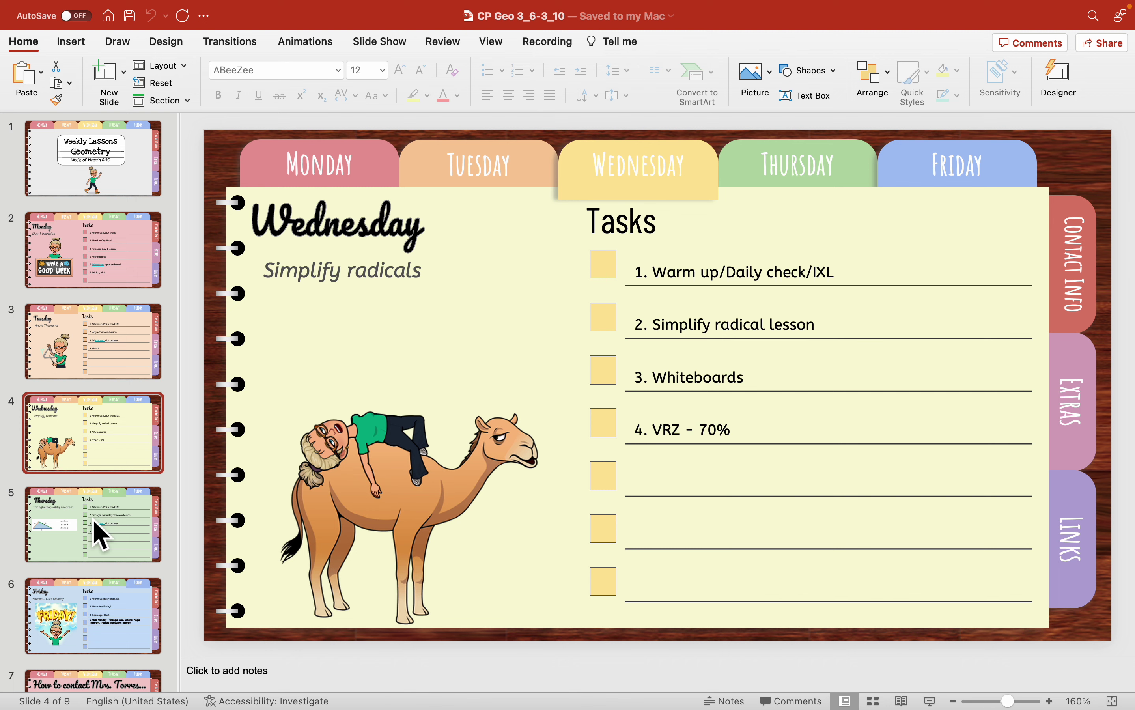
left_click(98, 535)
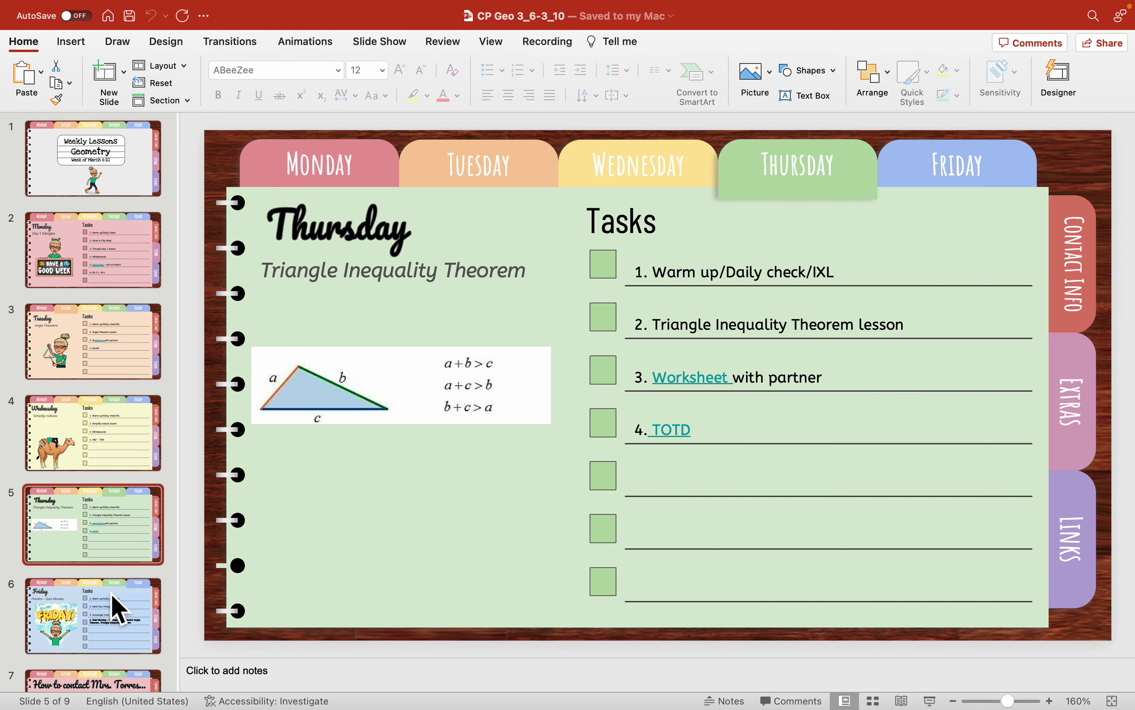
left_click(118, 605)
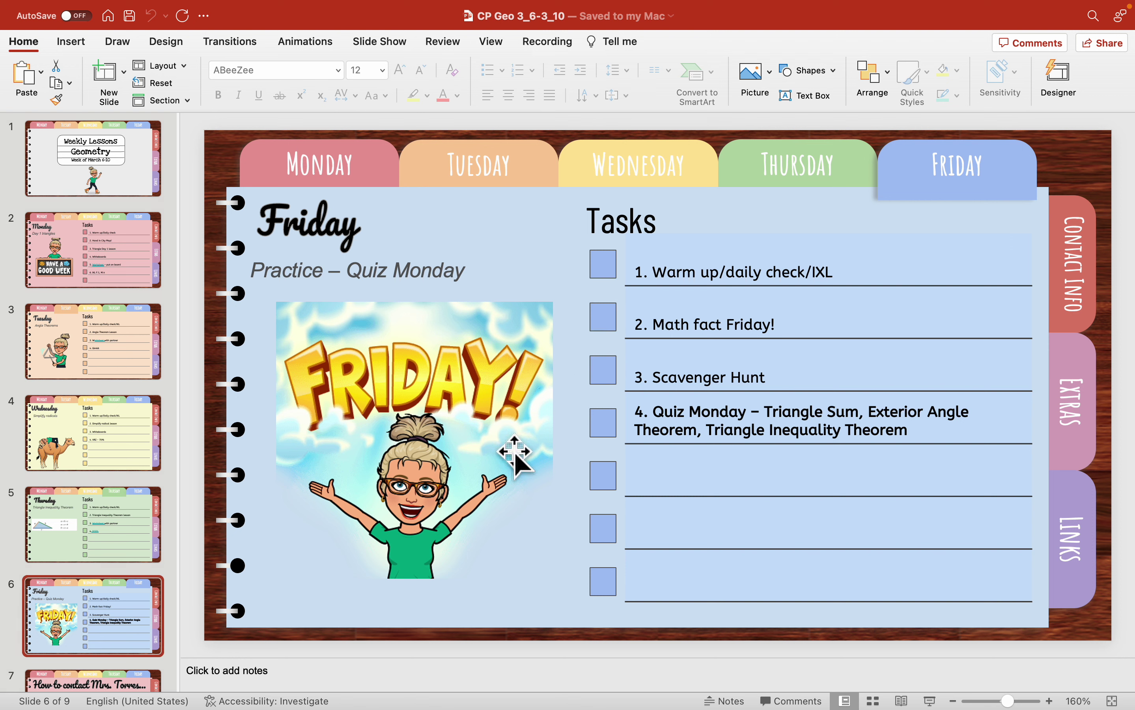
Select 'Quiz Monday' in Friday's fourth task, leave the table, and switch to the Word document
left_click_drag(754, 423, 671, 424)
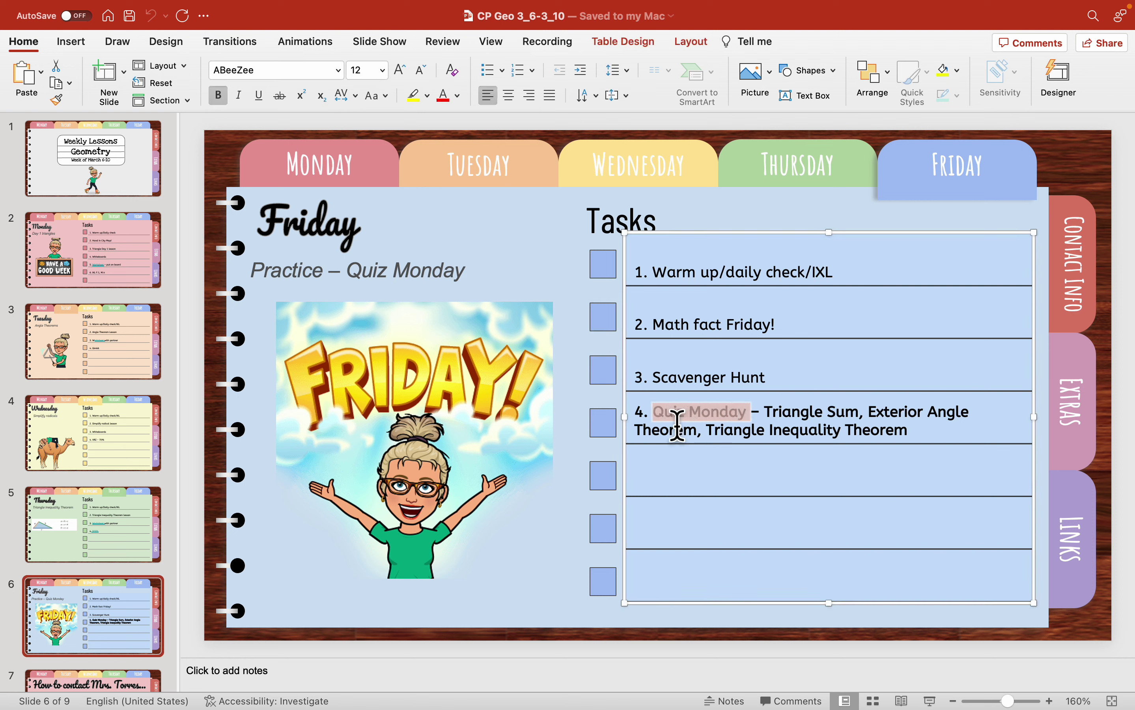
left_click(654, 415)
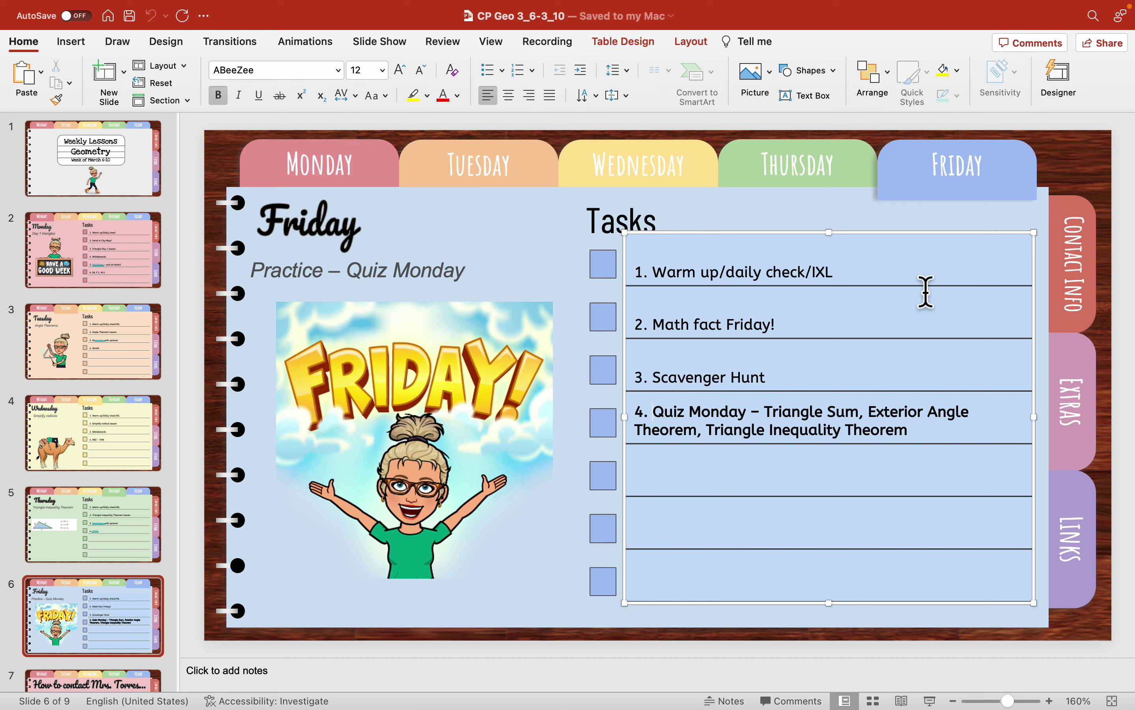
left_click(197, 418)
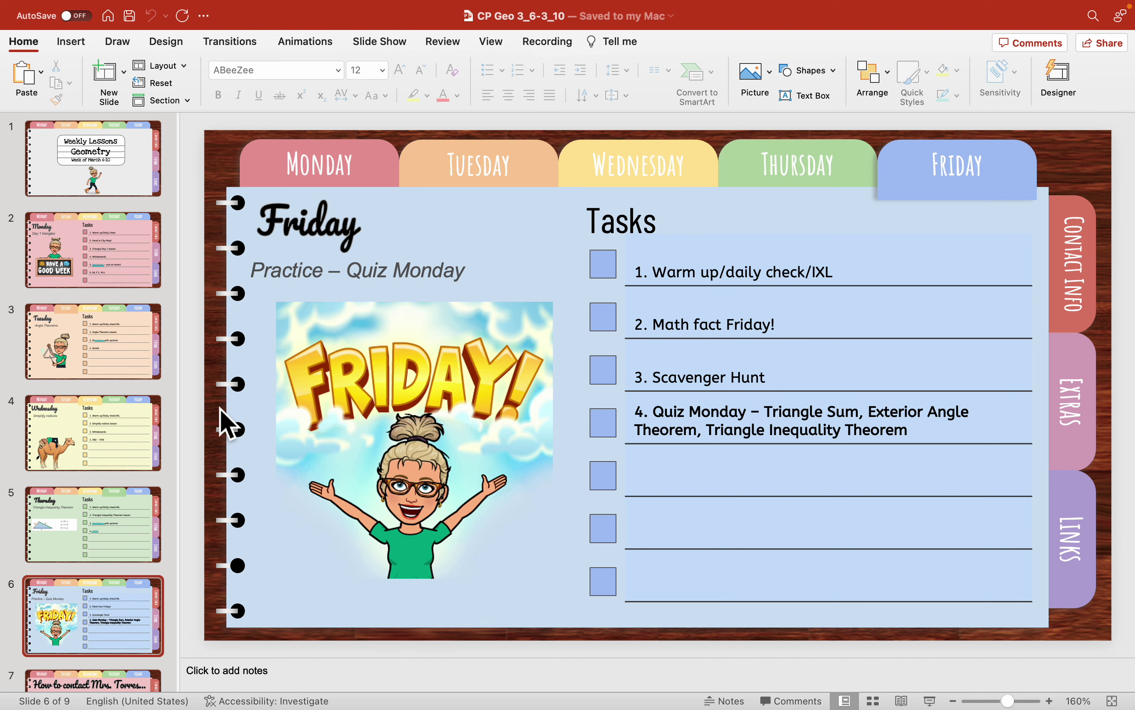
key("ctrl+Left")
key("ctrl+Left")
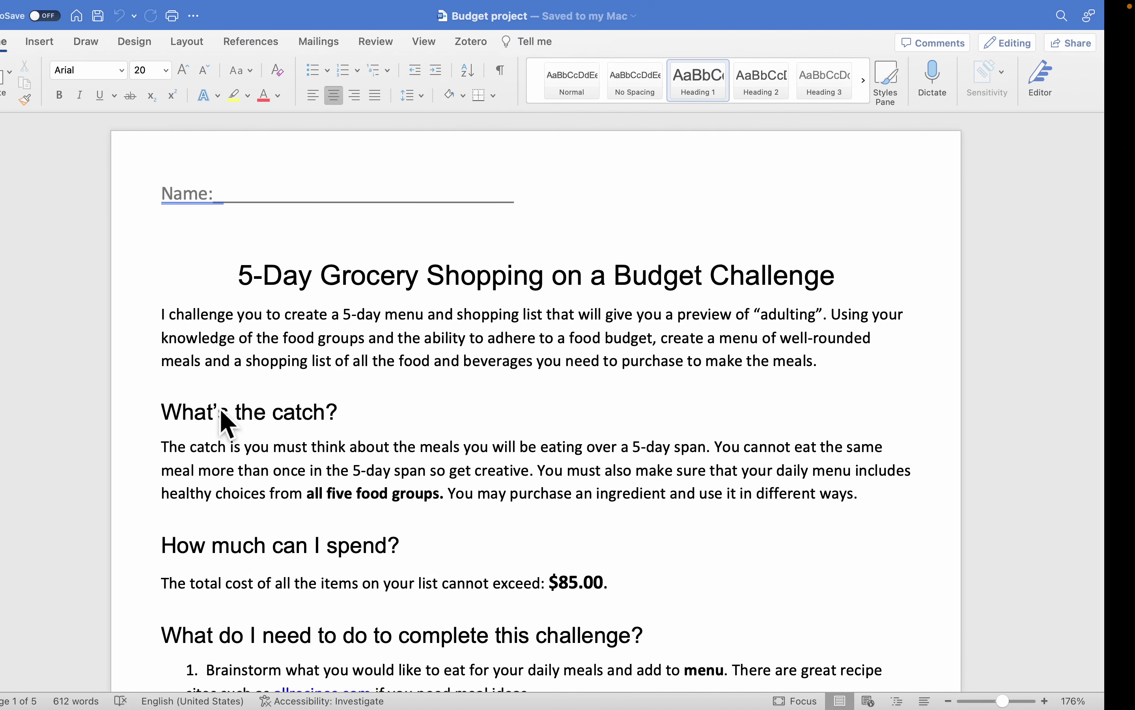
Scroll the budget handout from its title down to the blank four-column Shopping List table
scroll(165, 400, "down", 2)
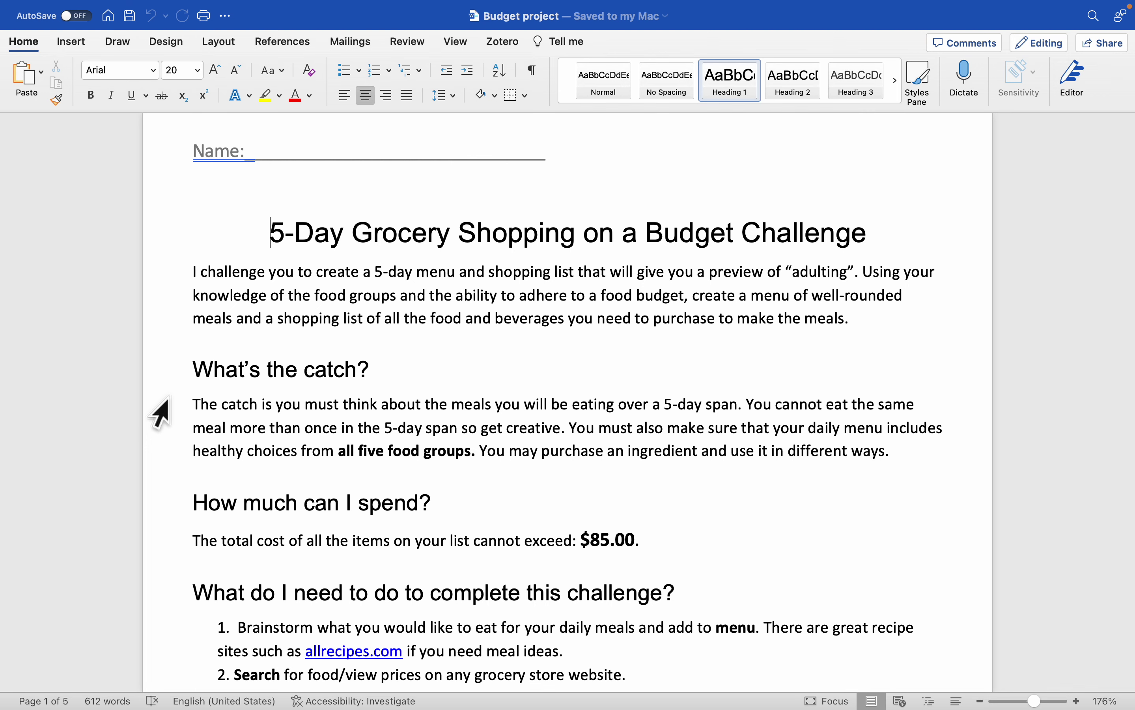
scroll(160, 413, "down", 4)
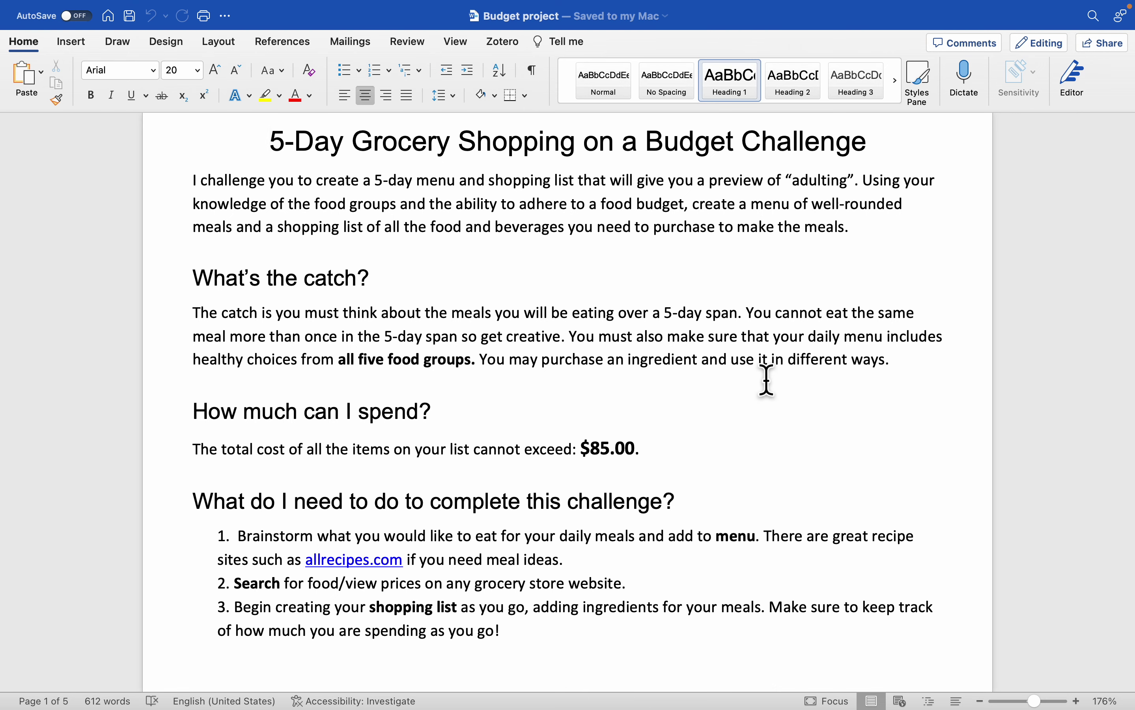
scroll(1049, 388, "up", 2)
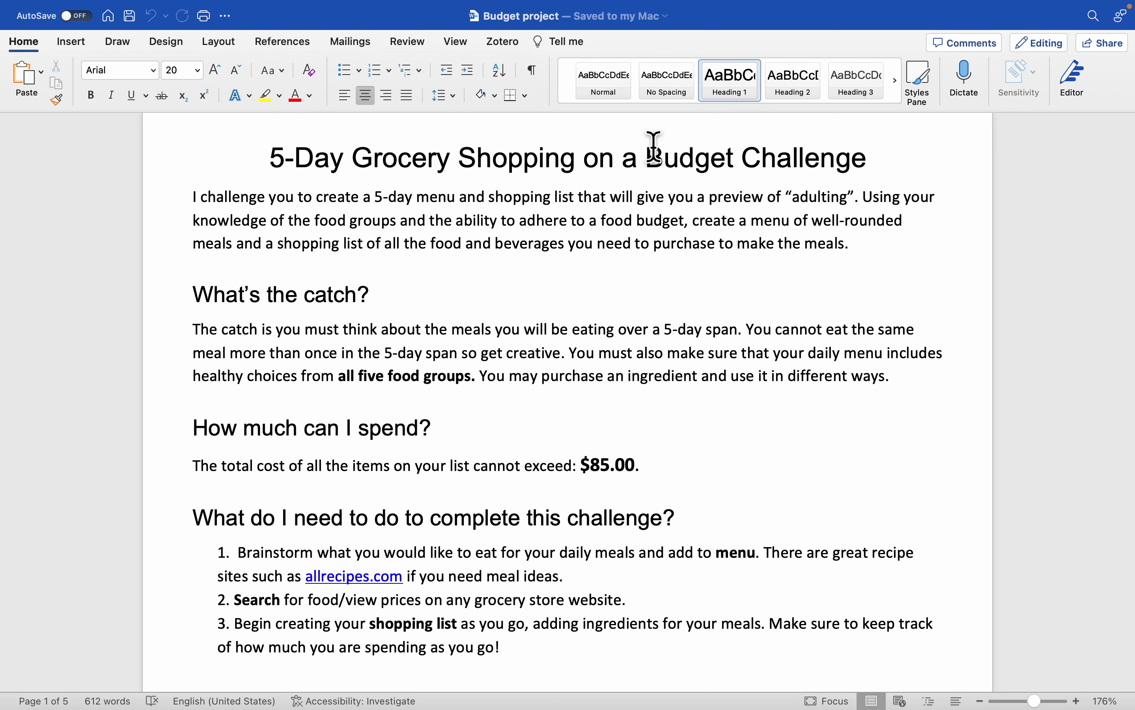
left_click(345, 296)
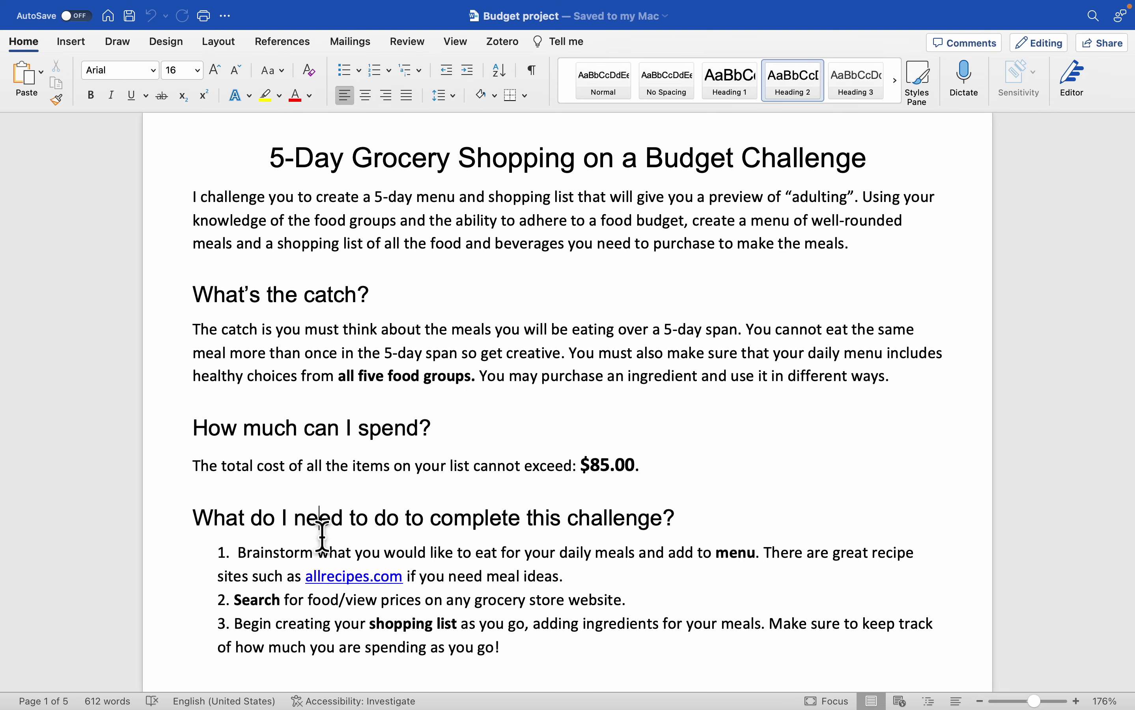
scroll(322, 535, "down", 5)
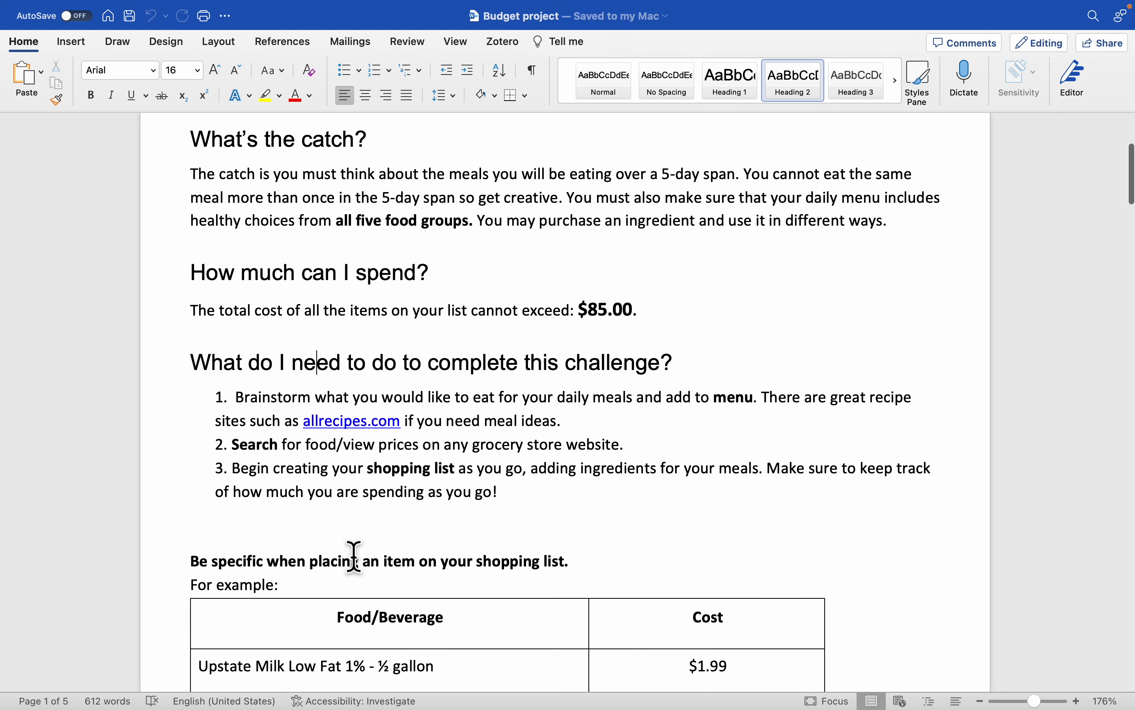
scroll(352, 559, "down", 1)
scroll(353, 557, "up", 10)
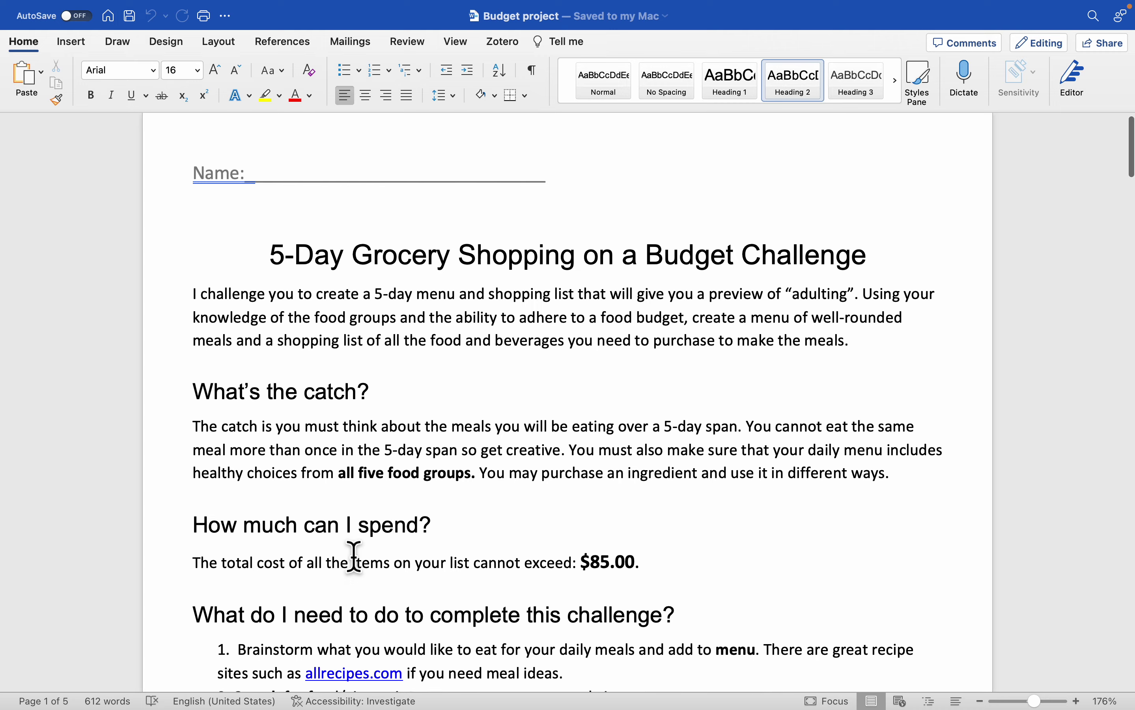
left_click(493, 284)
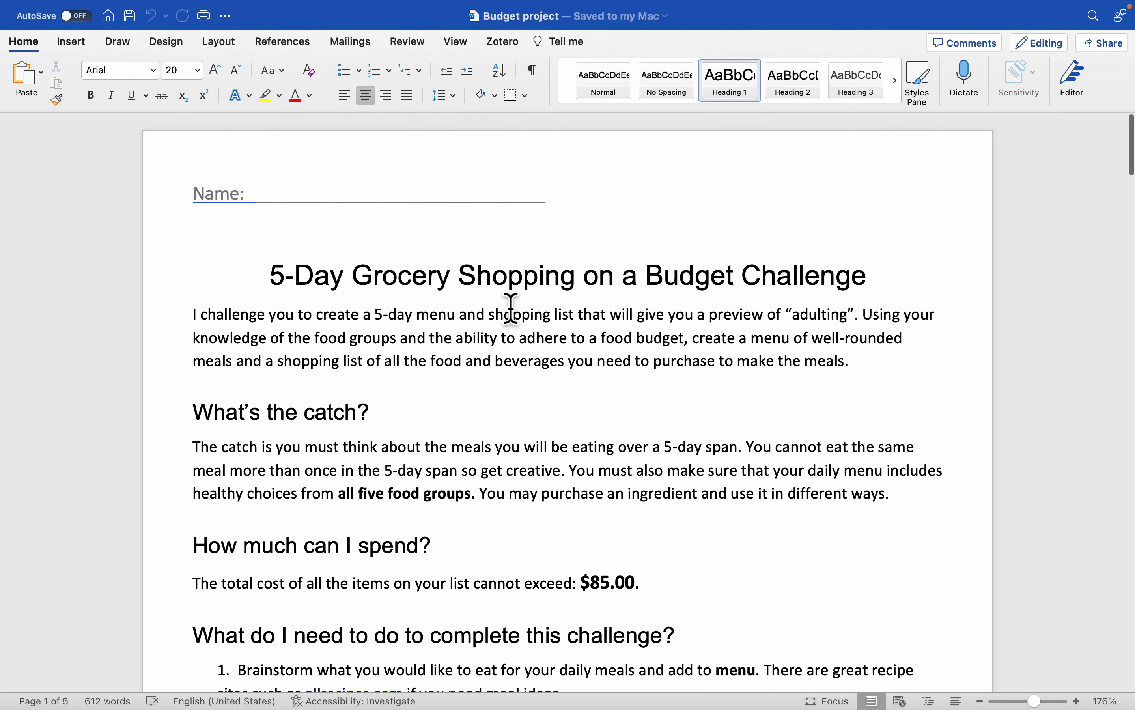
scroll(384, 366, "down", 20)
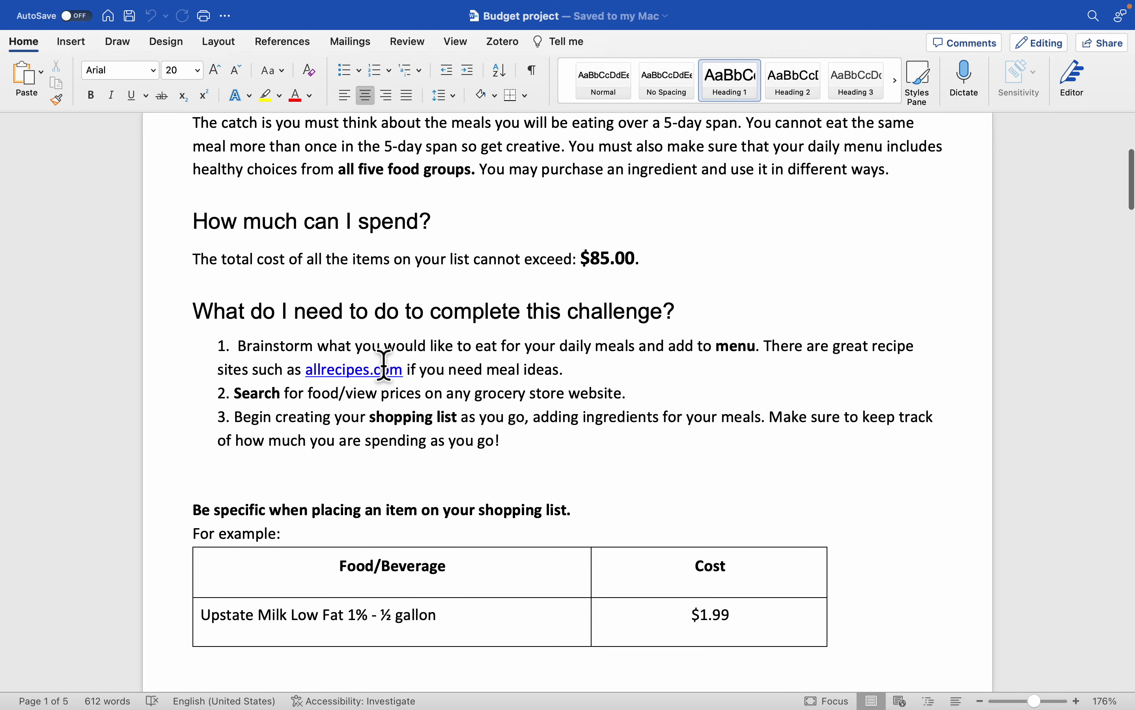
scroll(384, 367, "up", 20)
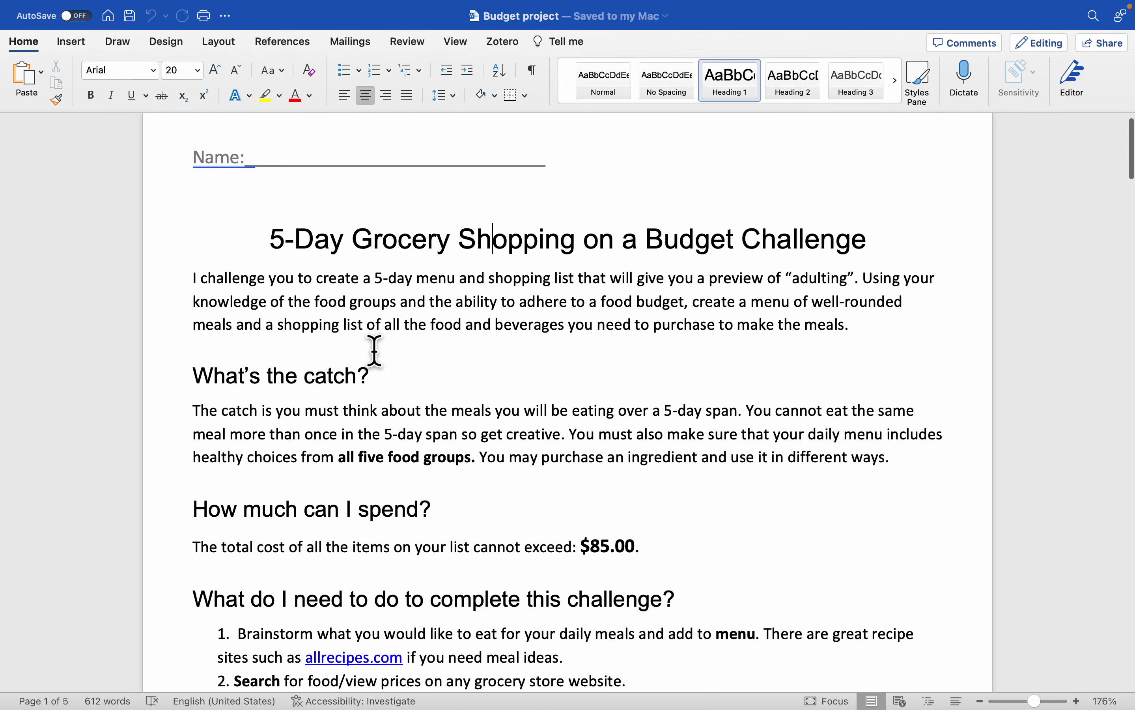
scroll(375, 349, "down", 10)
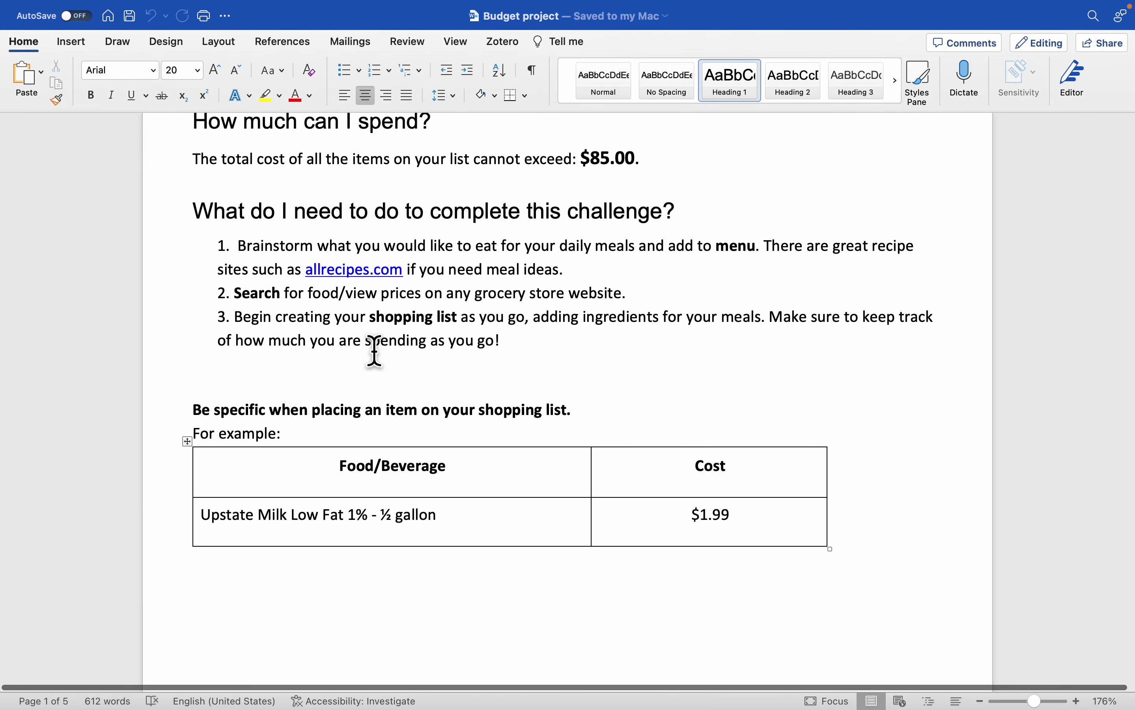
scroll(374, 350, "down", 10)
scroll(375, 350, "down", 15)
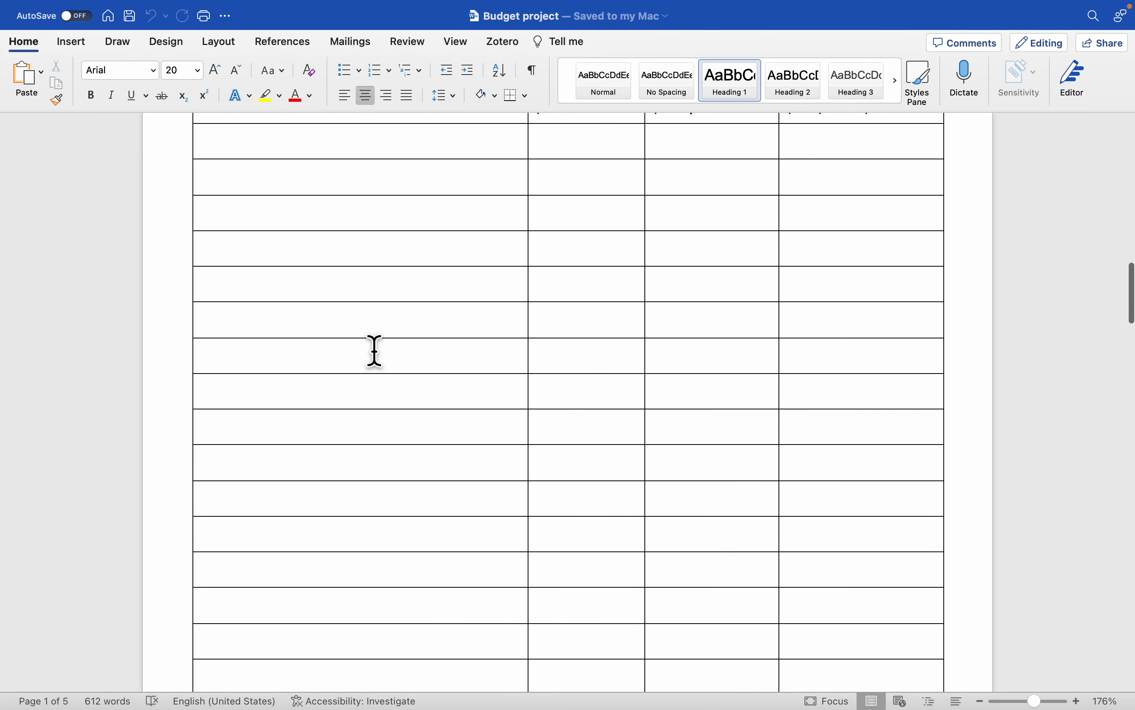
Return to the title, then scroll to the numbered instructions and follow the allrecipes.com link
scroll(374, 349, "up", 10)
scroll(375, 350, "up", 20)
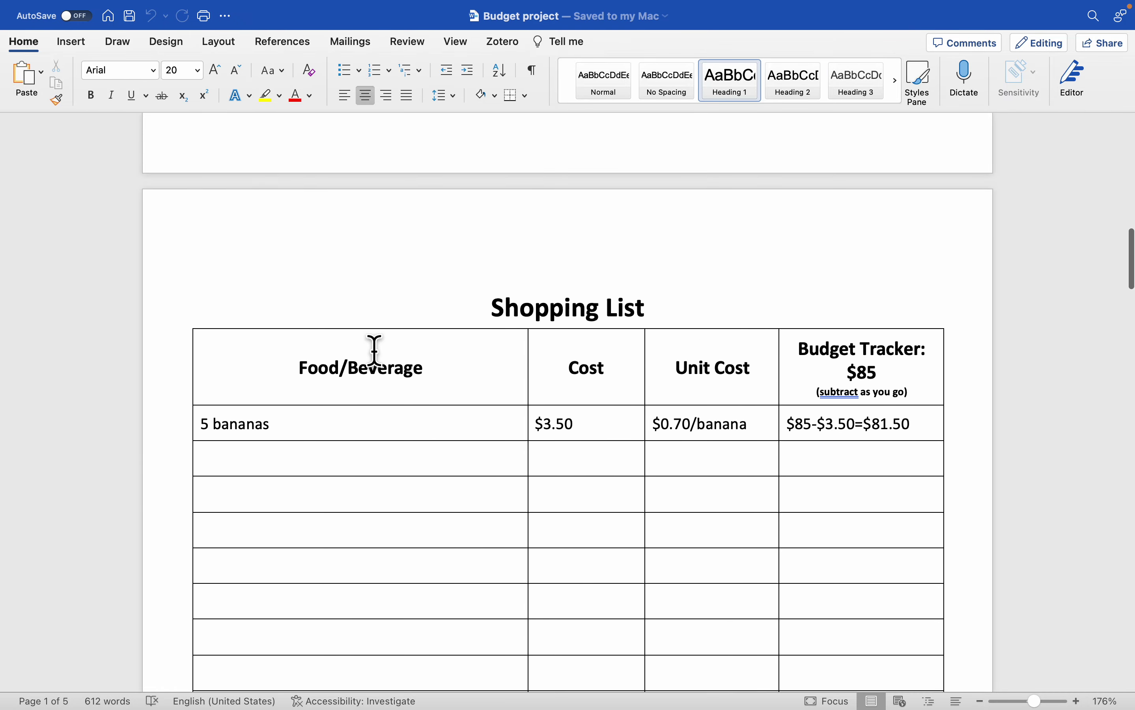
scroll(375, 350, "down", 3)
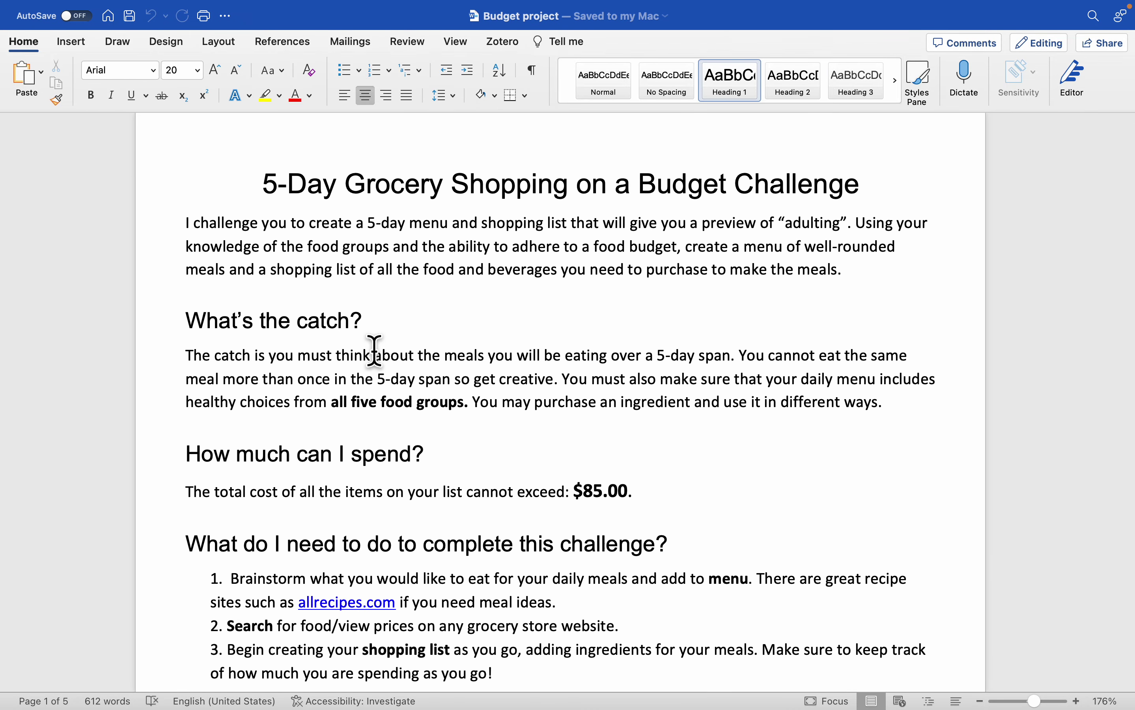
left_click(897, 206)
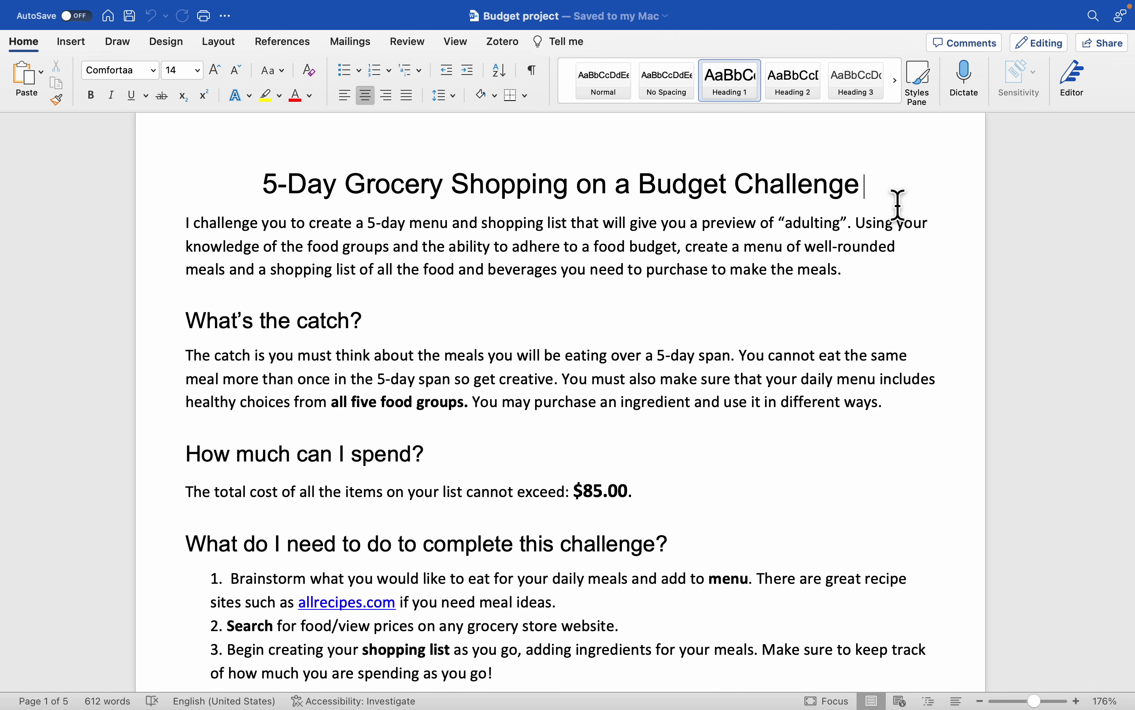
scroll(897, 204, "down", 3)
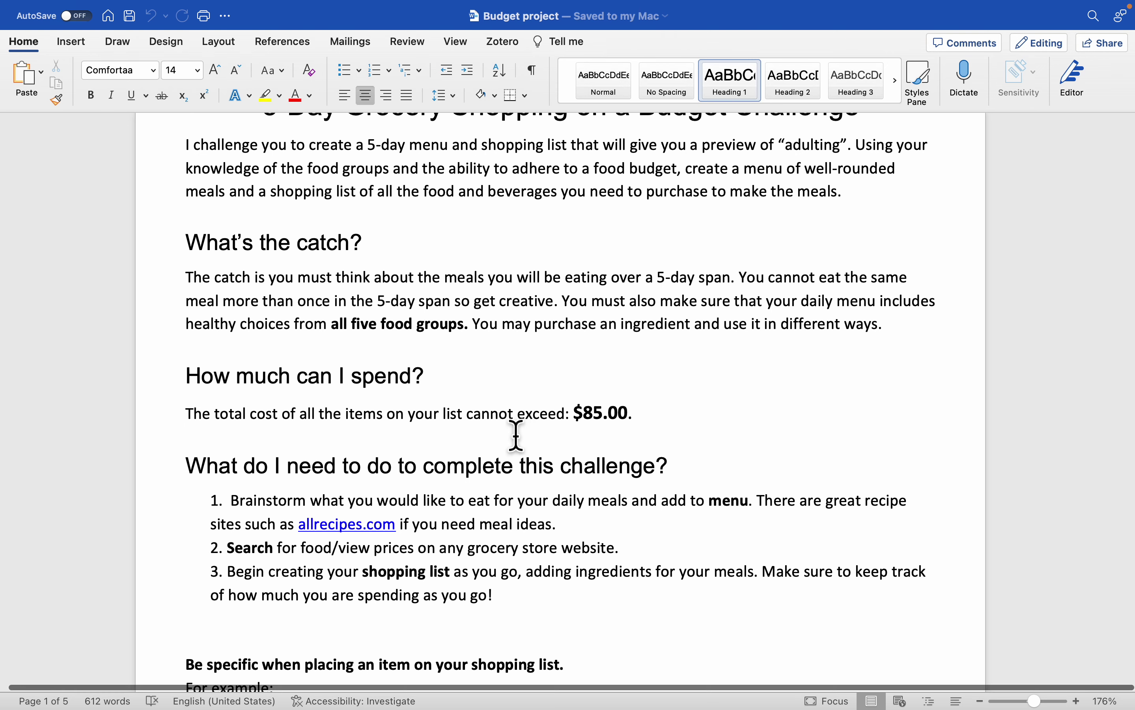
scroll(228, 510, "down", 4)
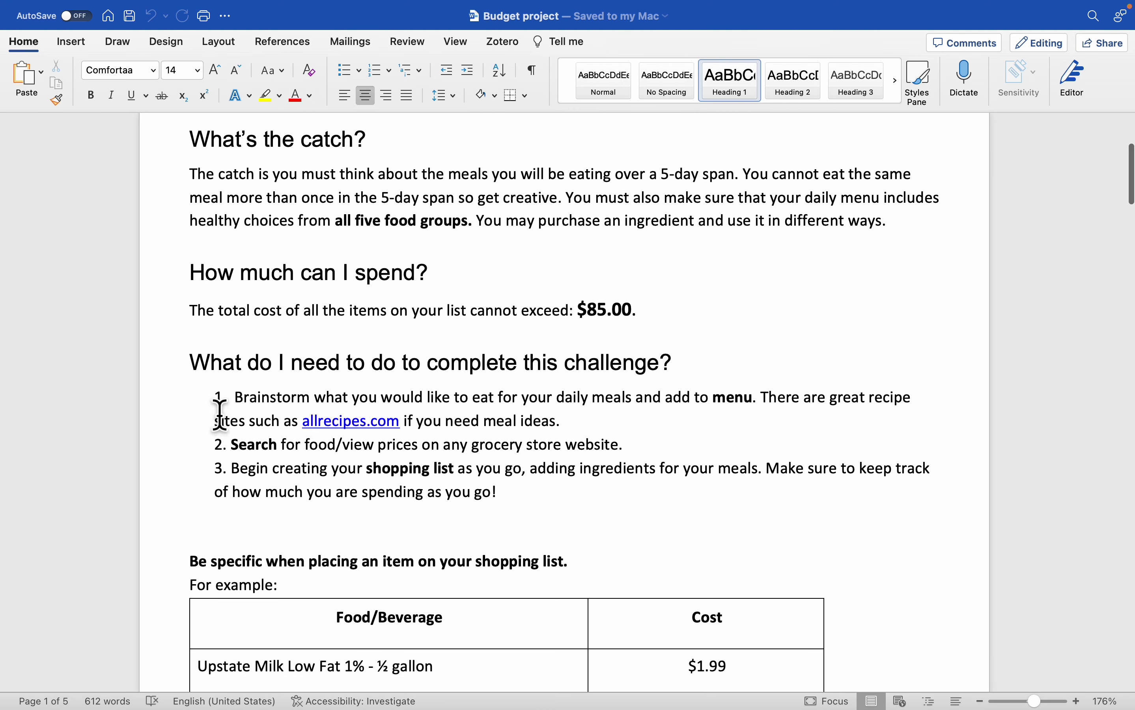
scroll(215, 527, "down", 5)
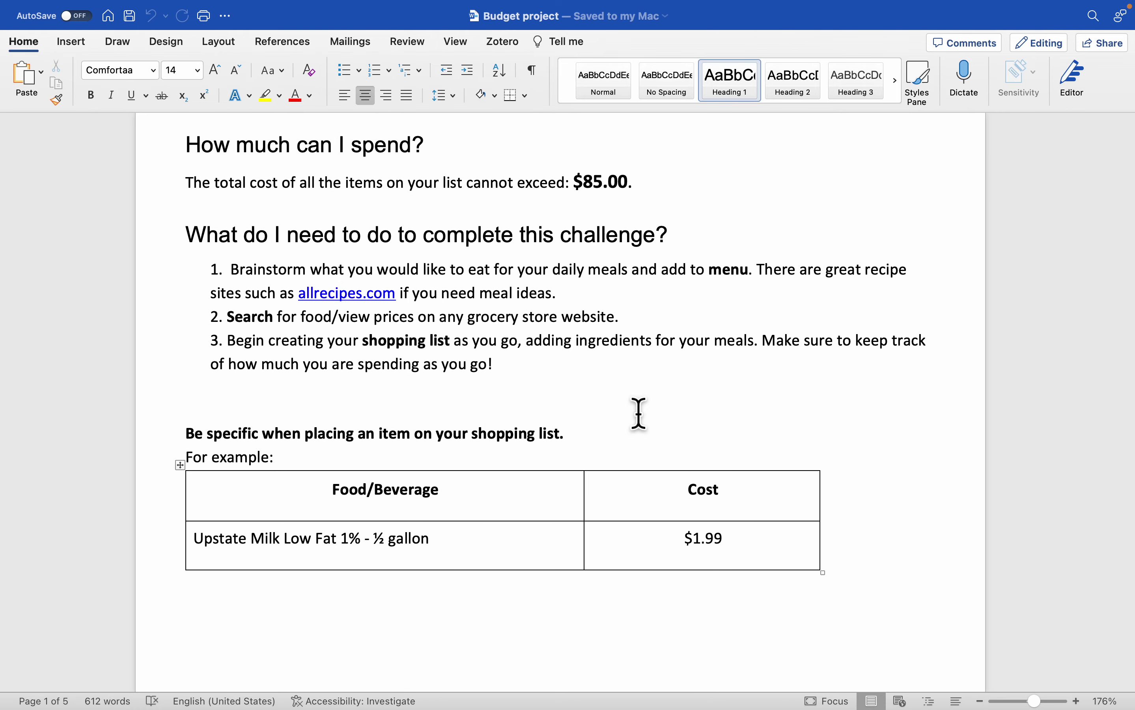
scroll(659, 407, "down", 1)
scroll(659, 407, "up", 2)
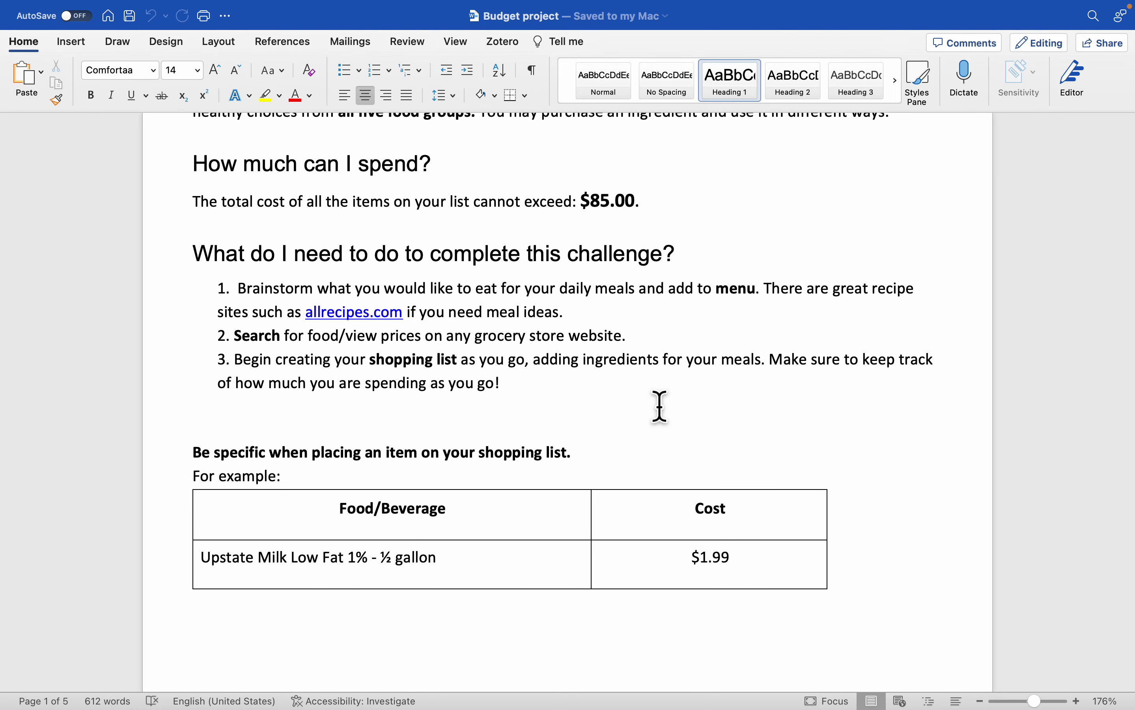
scroll(659, 407, "up", 1)
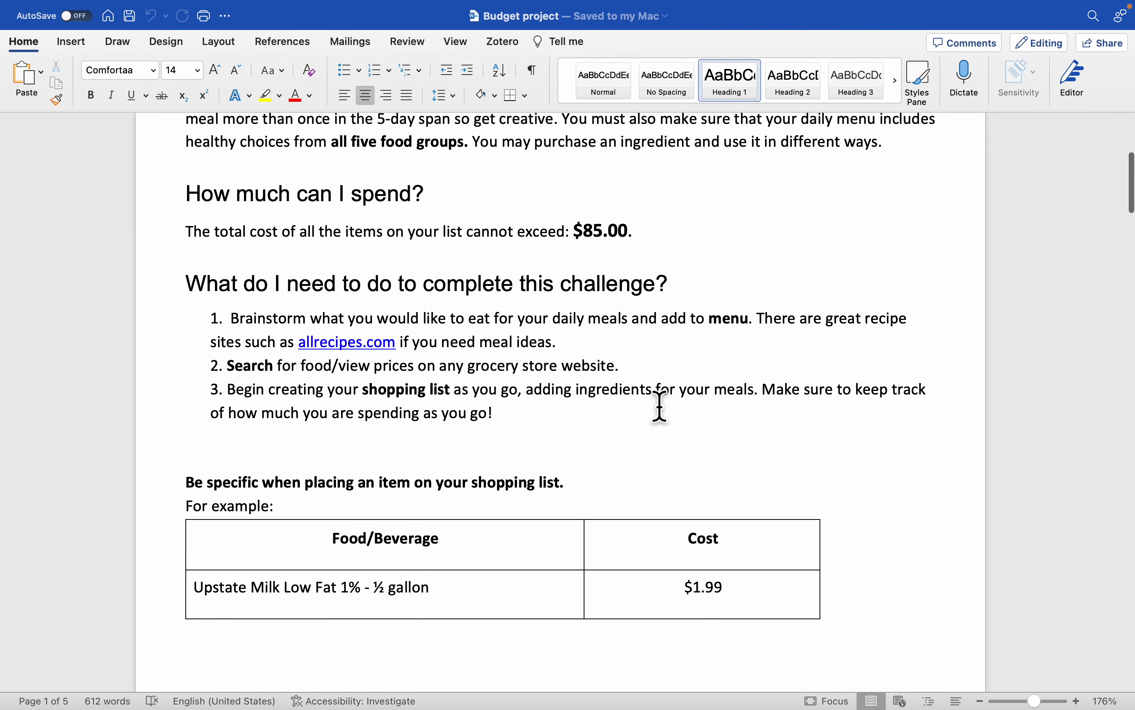
left_click(356, 345)
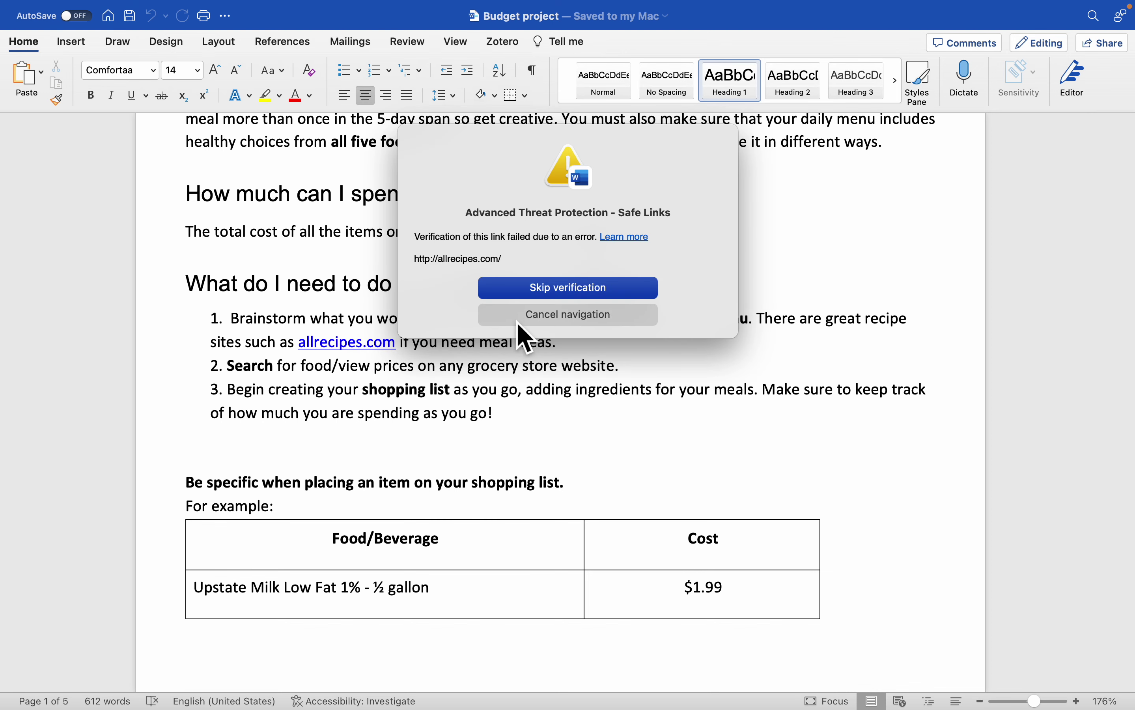
Cancel the Safe Links navigation and scroll to the table with the $85 Budget Tracker column
left_click(529, 320)
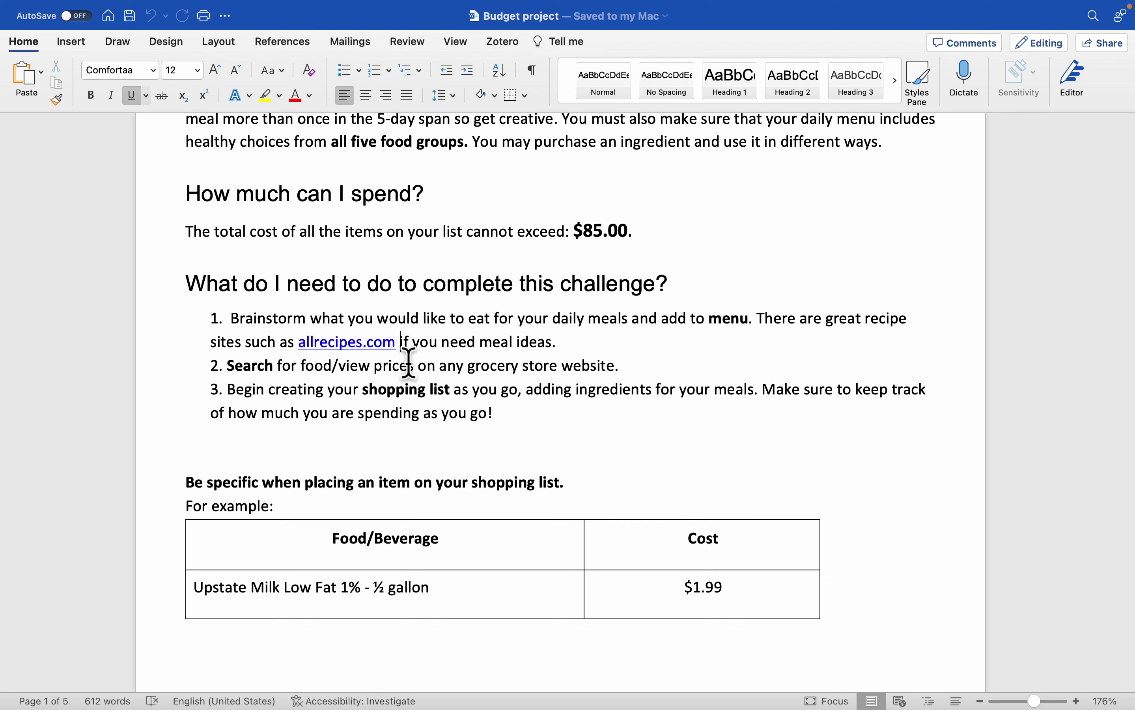
left_click(400, 342)
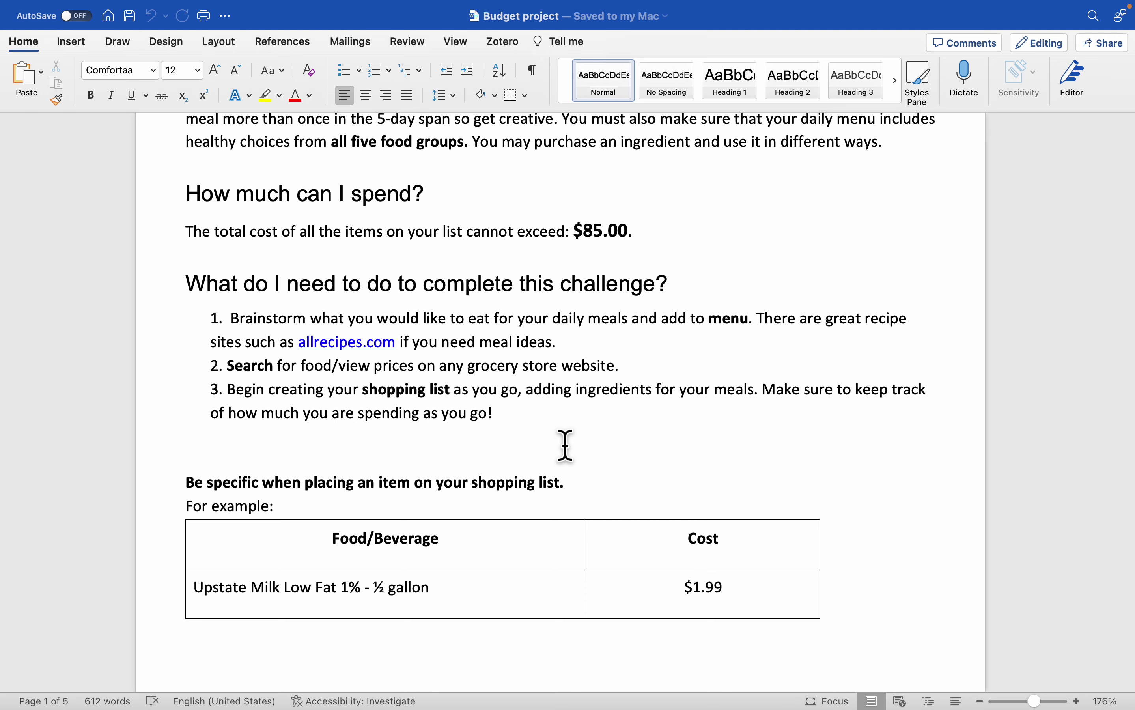
scroll(492, 454, "down", 20)
scroll(493, 397, "up", 15)
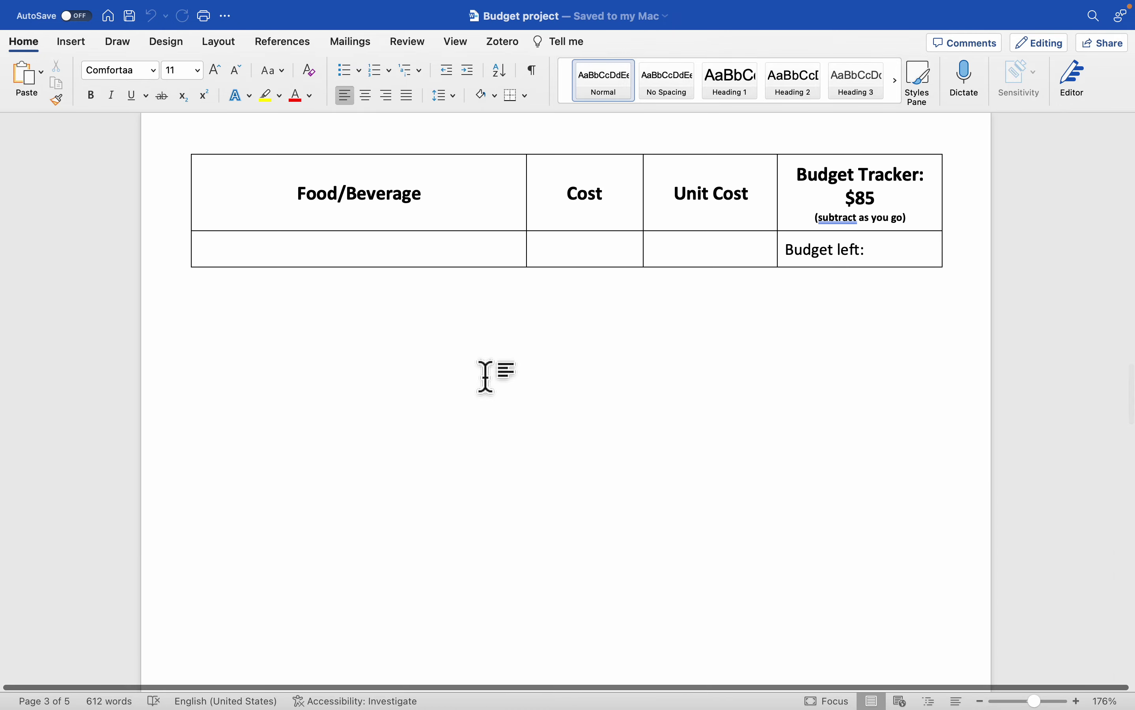
left_click(485, 377)
left_click(87, 55)
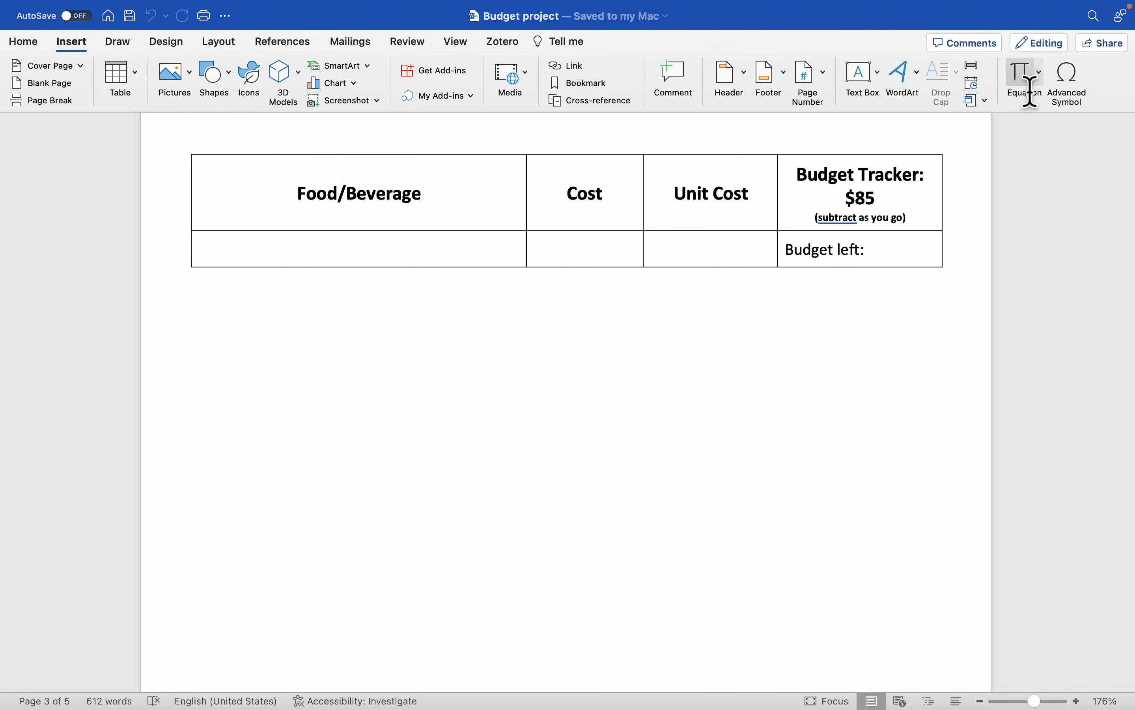
left_click(1045, 83)
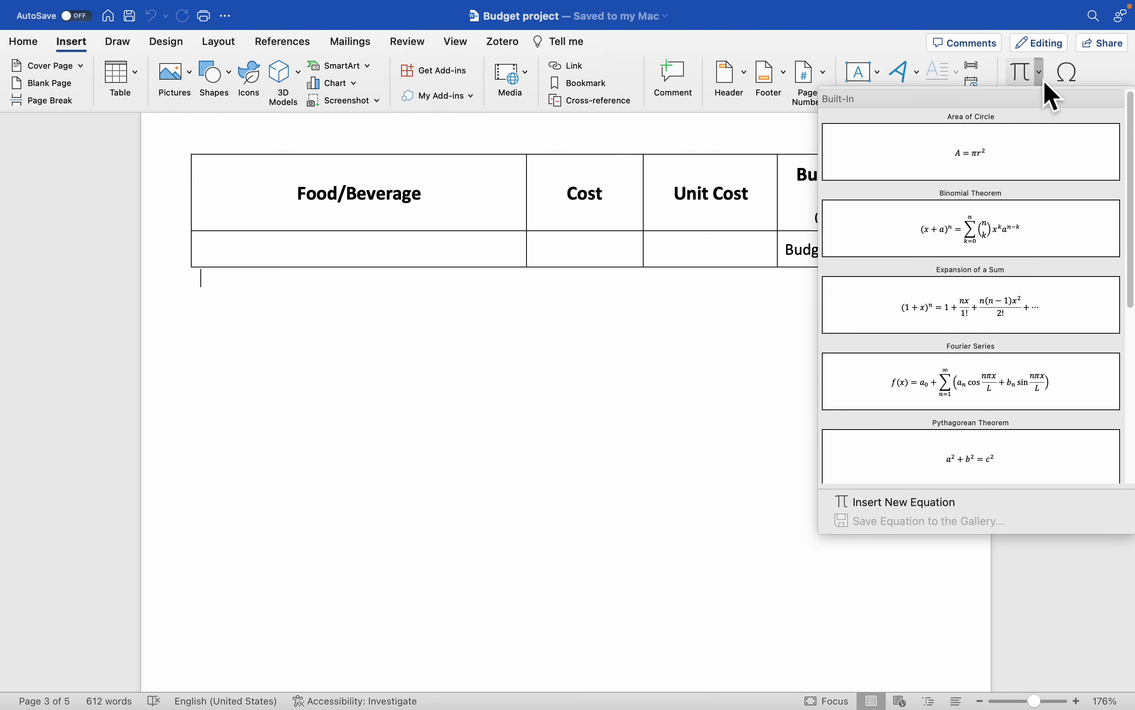
left_click(1045, 84)
left_click(1026, 83)
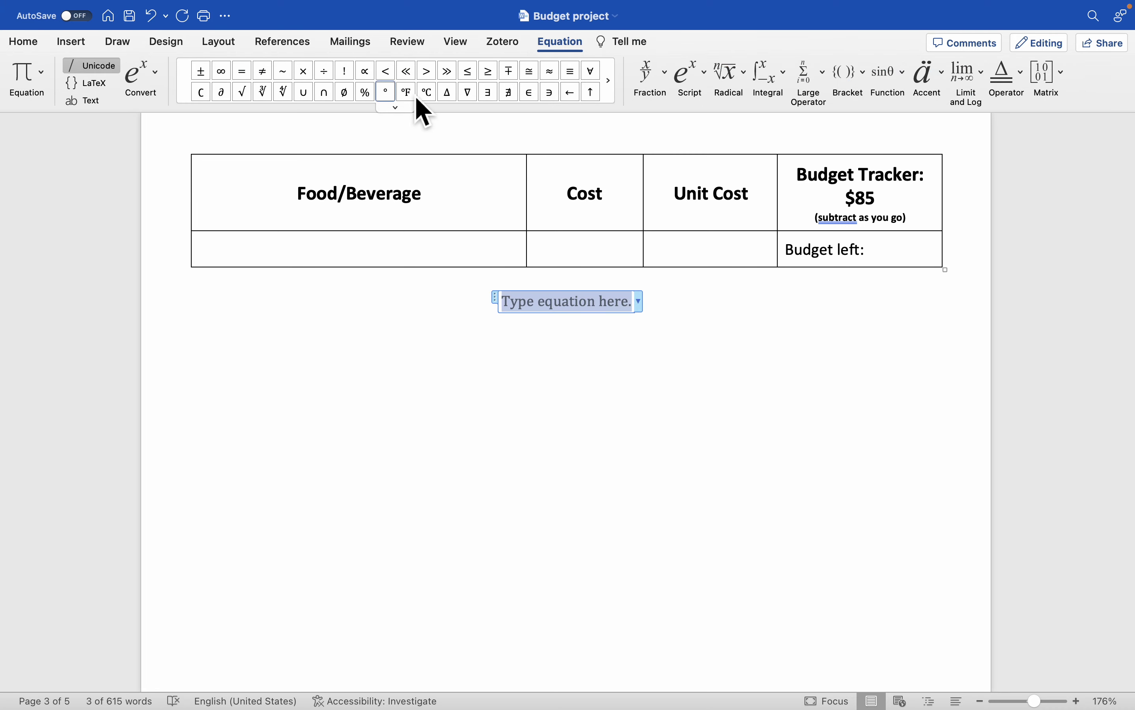
left_click(608, 81)
left_click(609, 82)
left_click(609, 81)
left_click(609, 82)
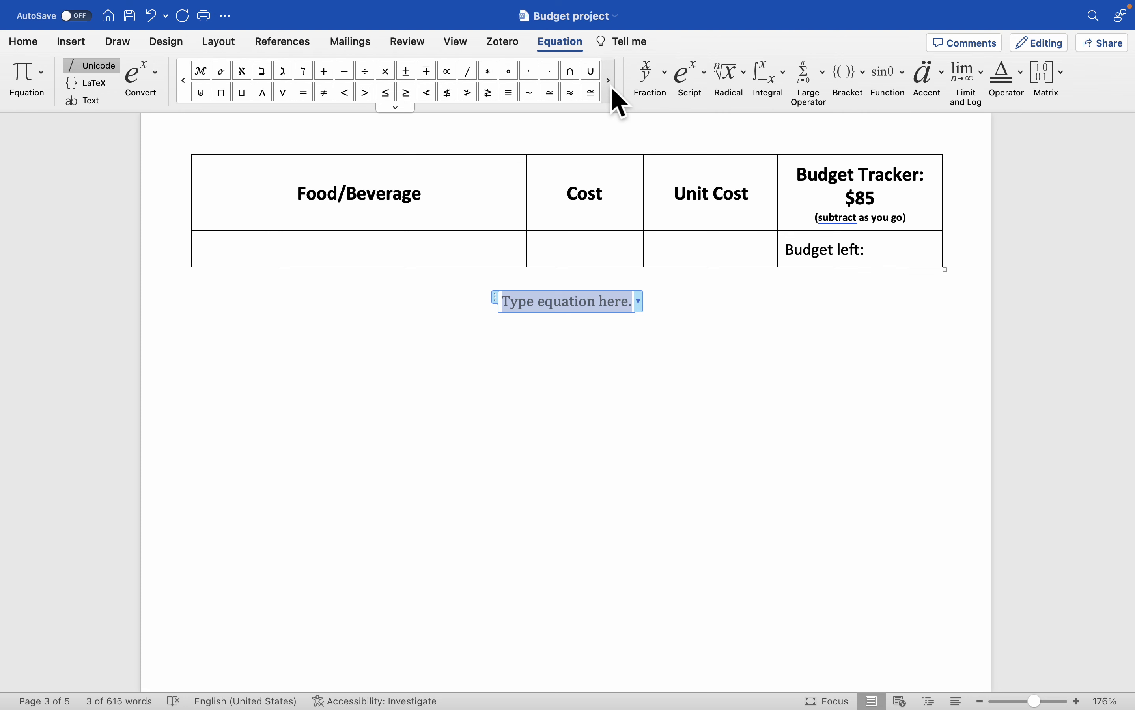
left_click(609, 82)
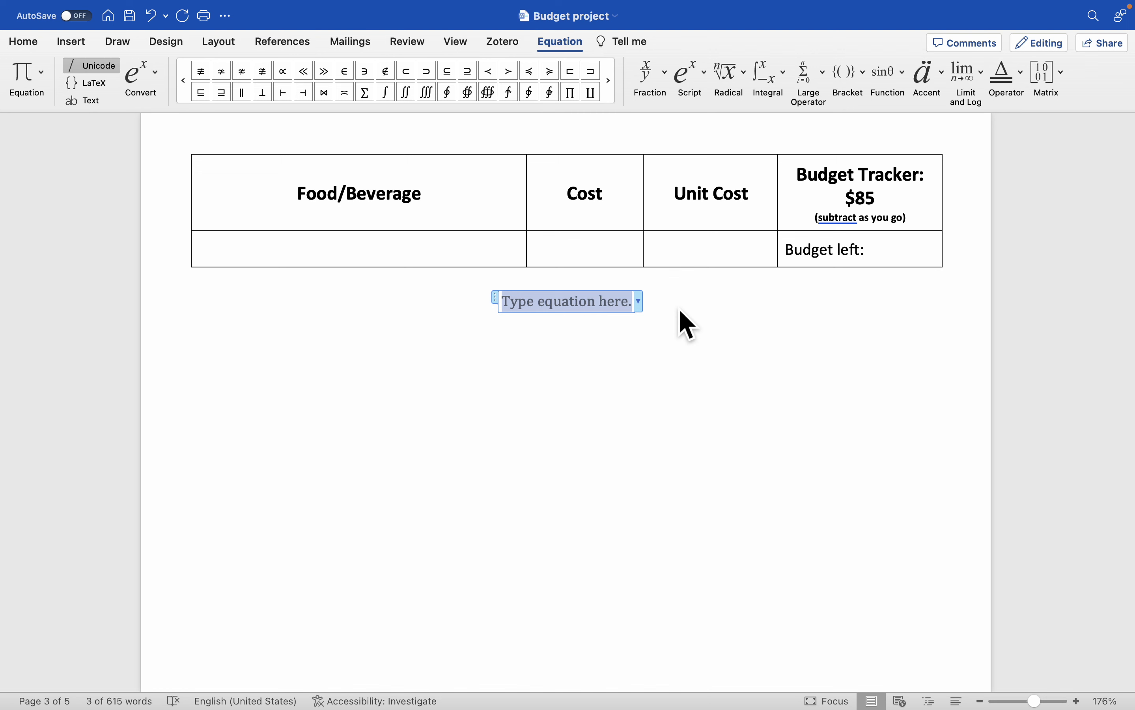
left_click(647, 296)
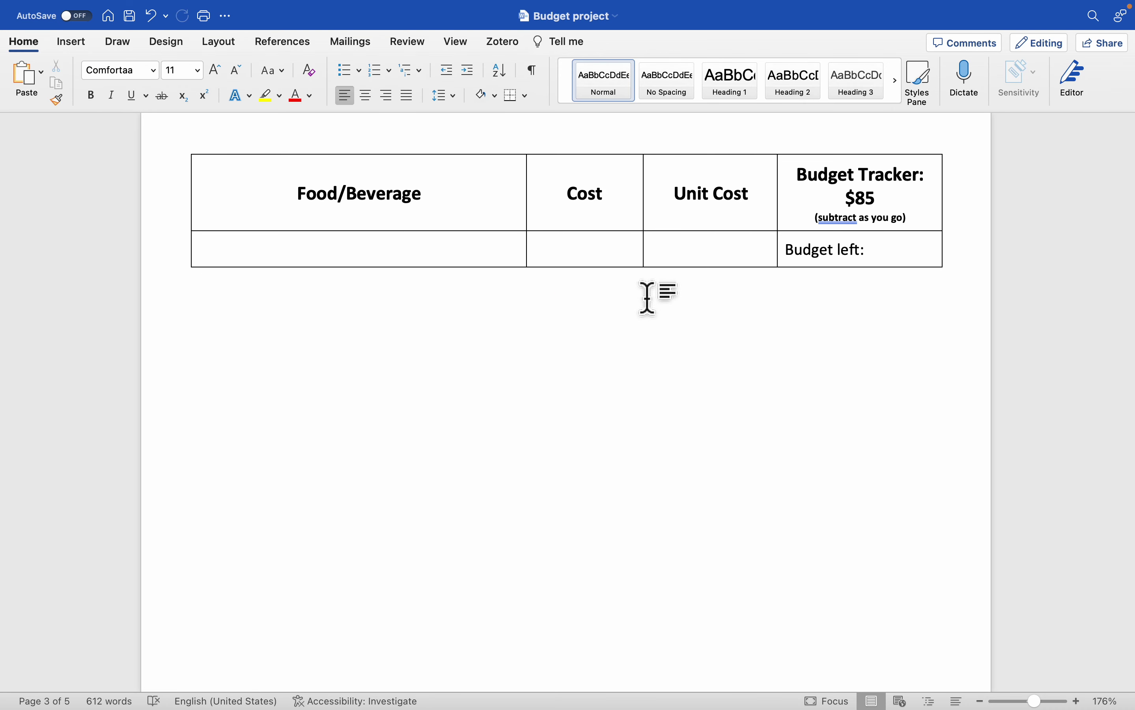
Scroll up from page 4 to the Shopping List table showing the 5 bananas at $3.50 row
scroll(646, 297, "up", 5)
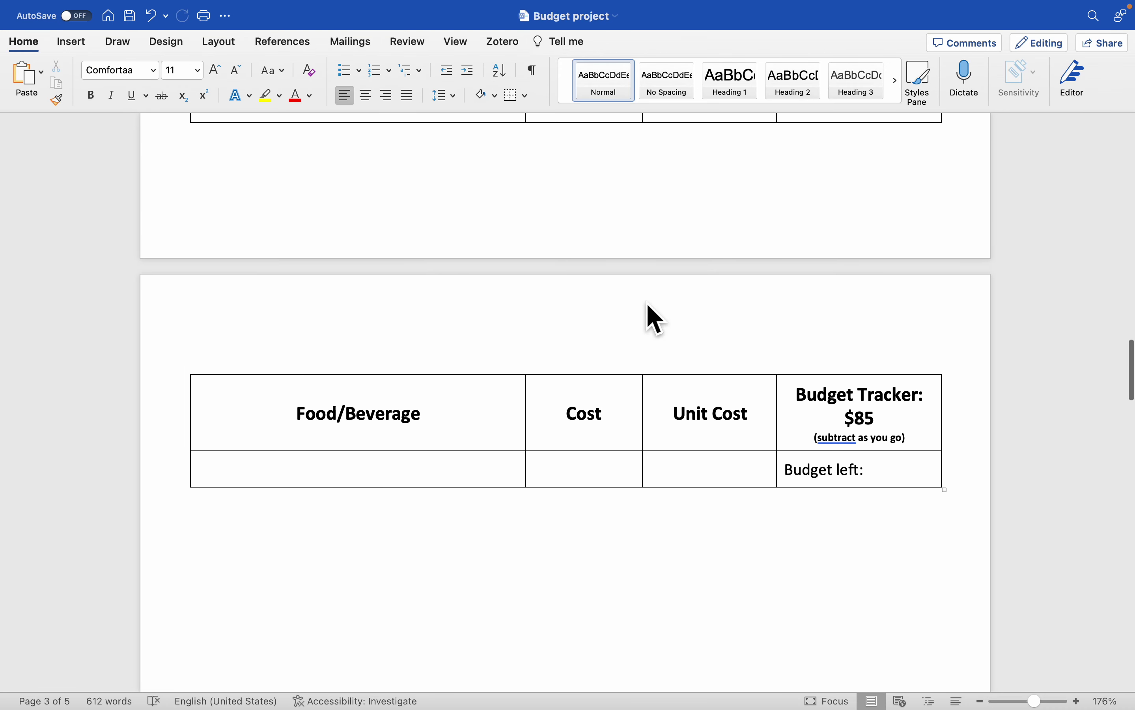
scroll(648, 303, "down", 5)
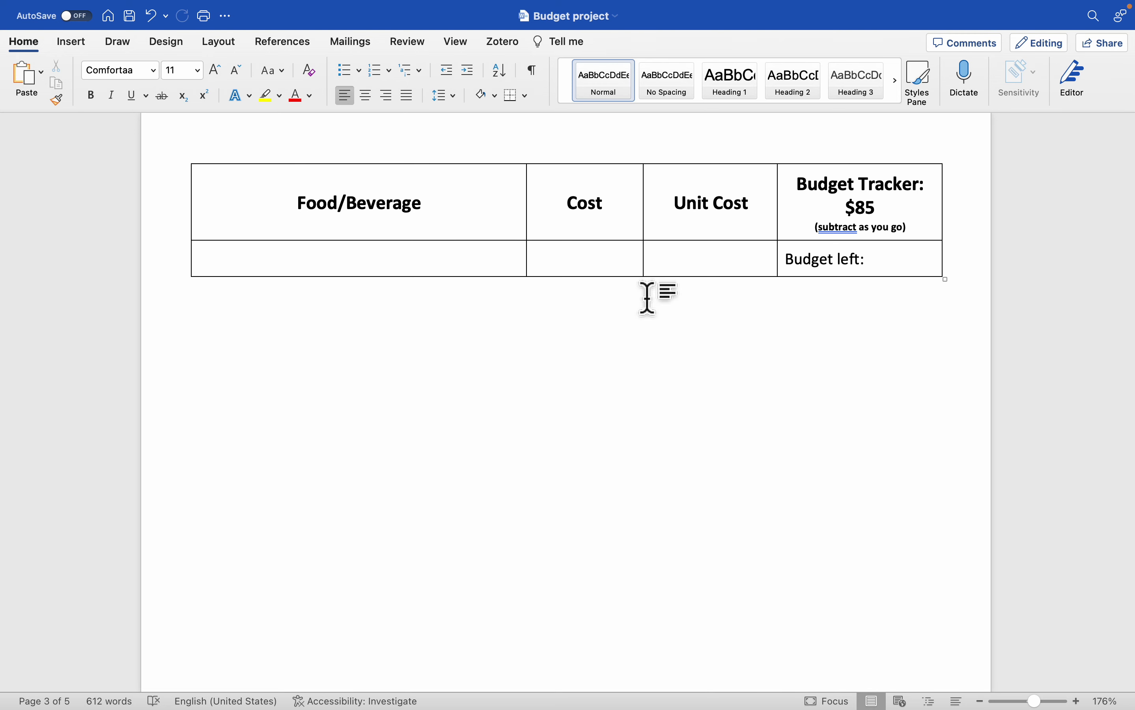
scroll(647, 297, "down", 1)
scroll(646, 296, "up", 1)
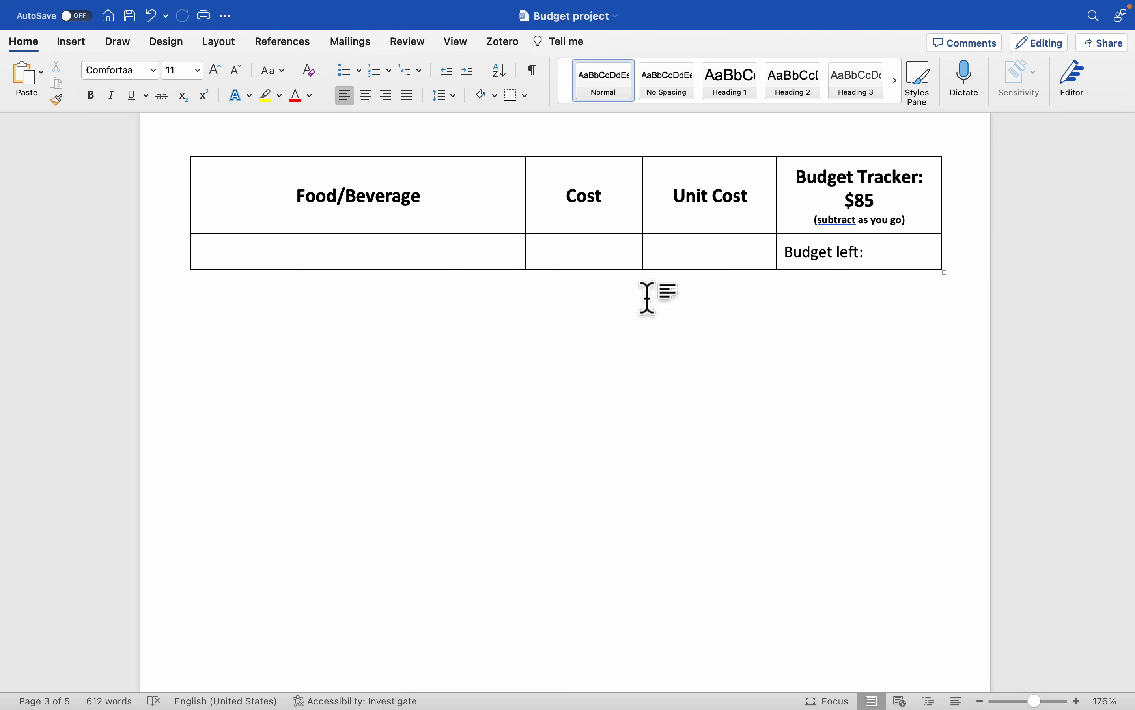
scroll(648, 299, "up", 1)
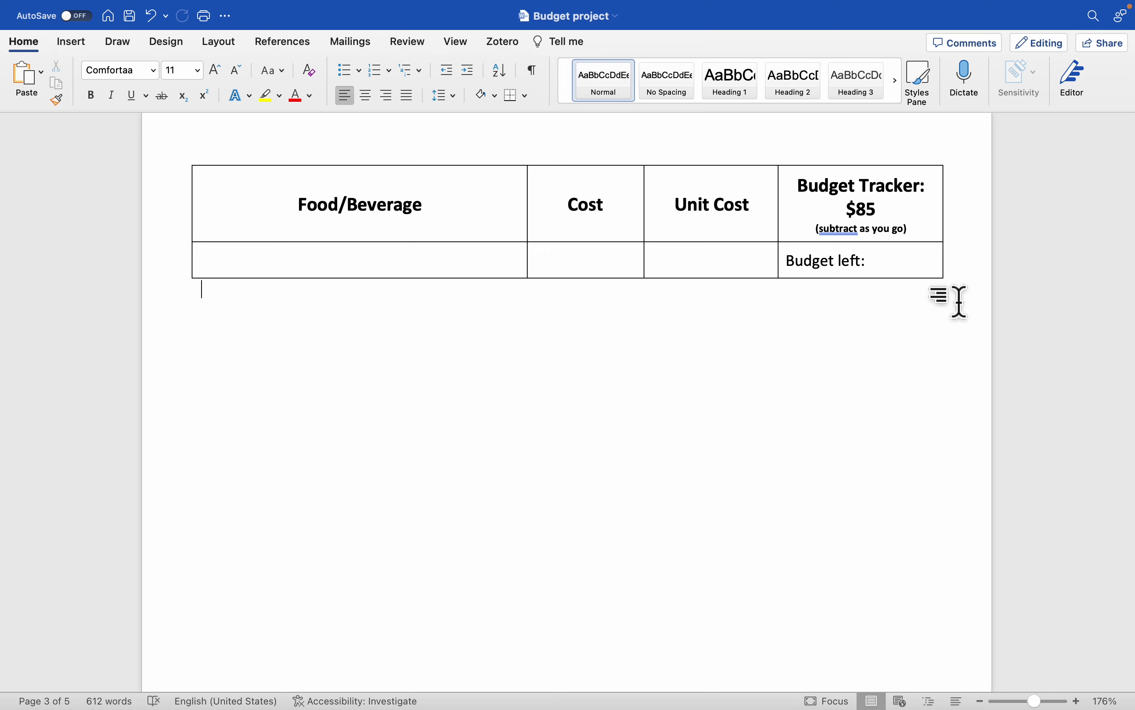
scroll(959, 301, "up", 6)
scroll(959, 302, "up", 18)
scroll(959, 302, "up", 20)
scroll(959, 302, "up", 15)
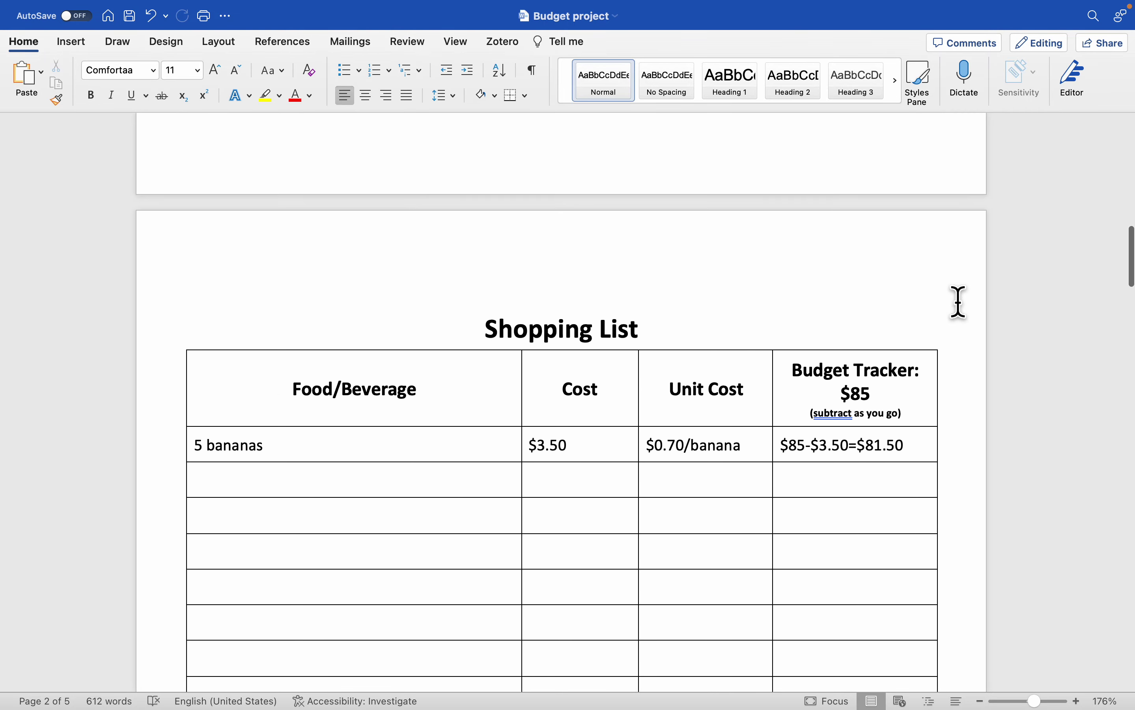
scroll(959, 301, "down", 20)
scroll(959, 301, "up", 10)
scroll(959, 301, "down", 20)
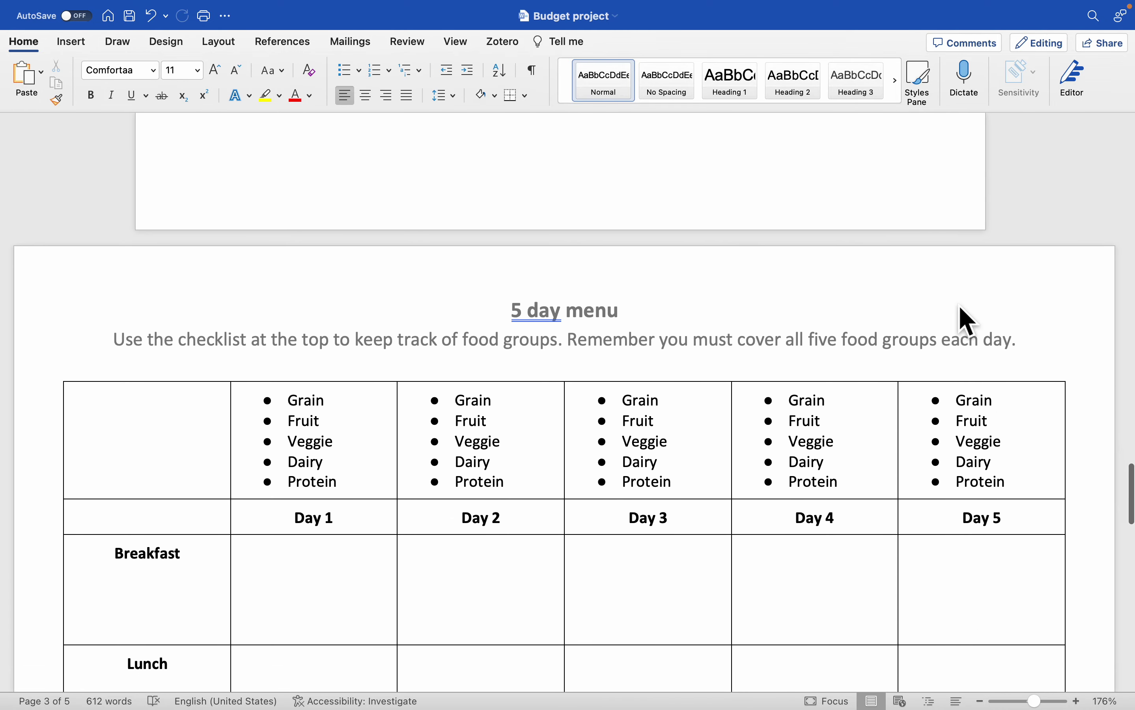
scroll(959, 300, "down", 15)
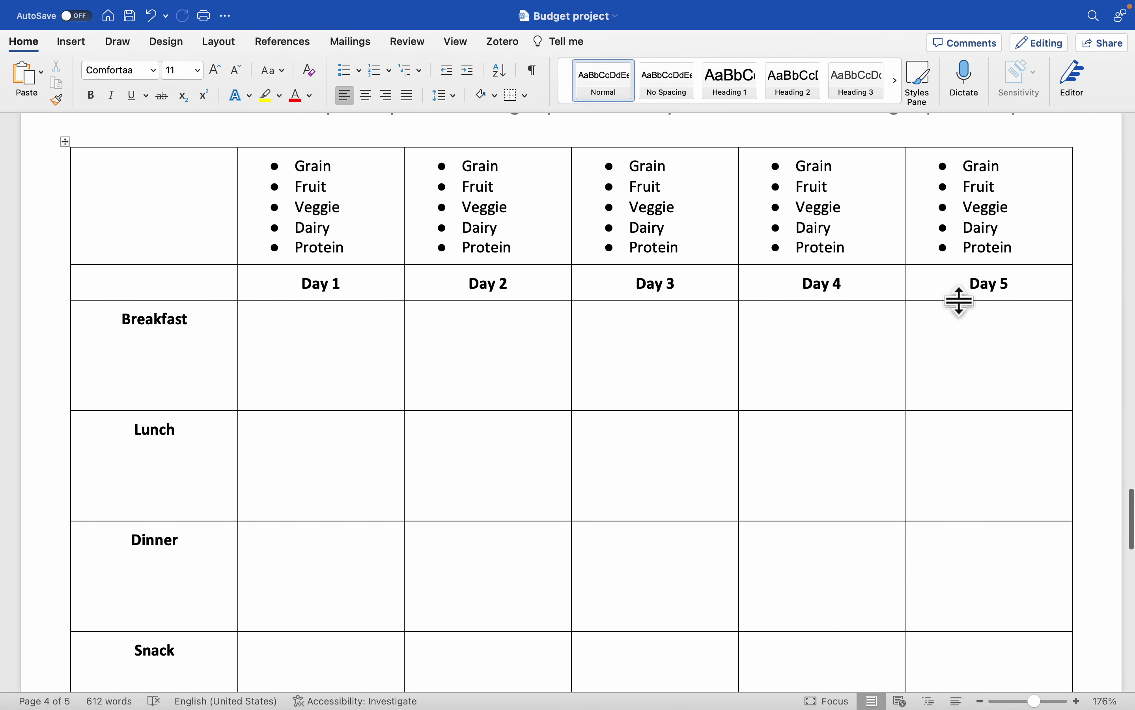
scroll(959, 301, "up", 20)
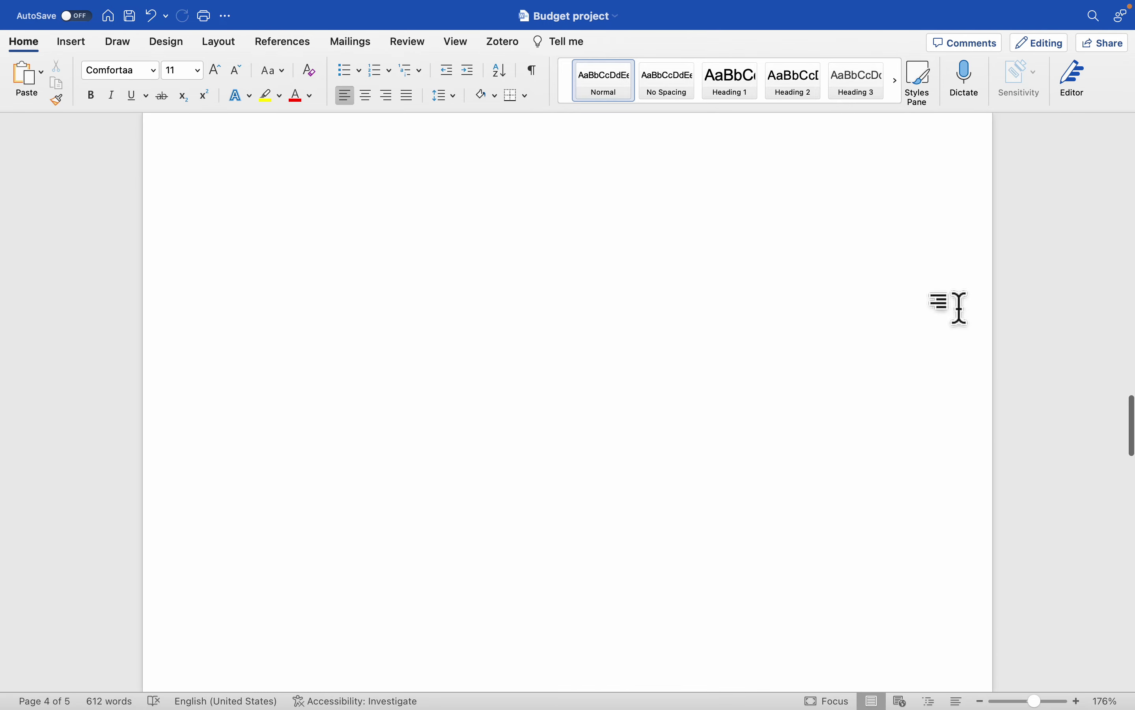
scroll(959, 308, "up", 20)
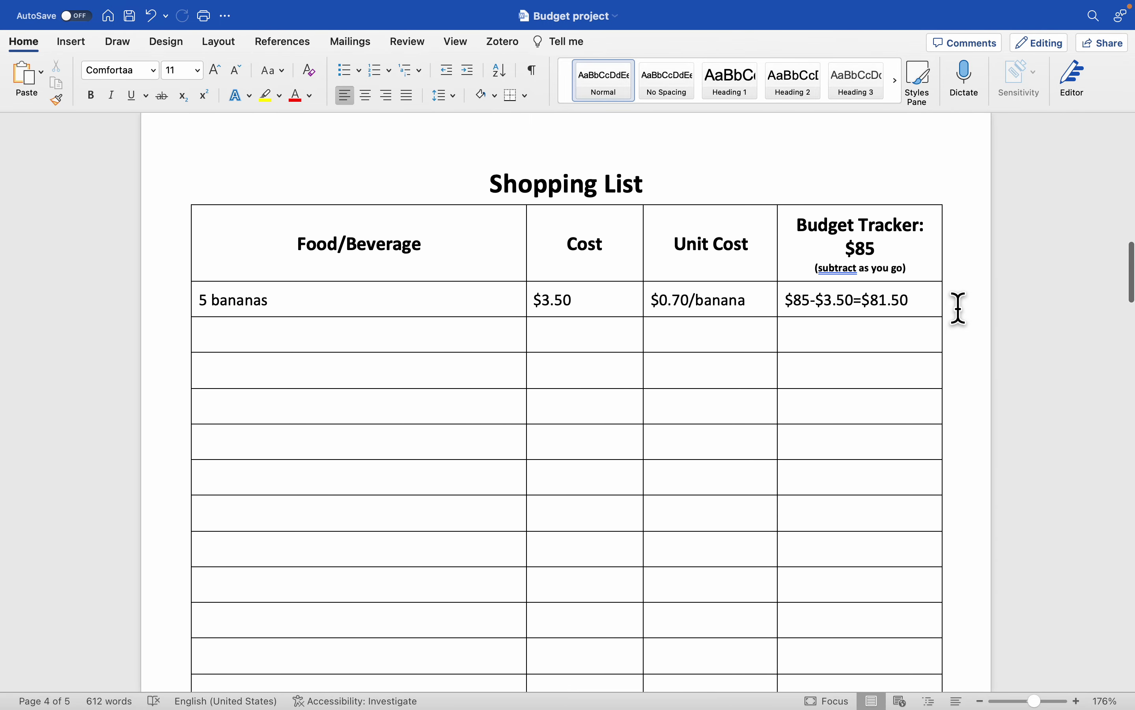
scroll(959, 308, "down", 1)
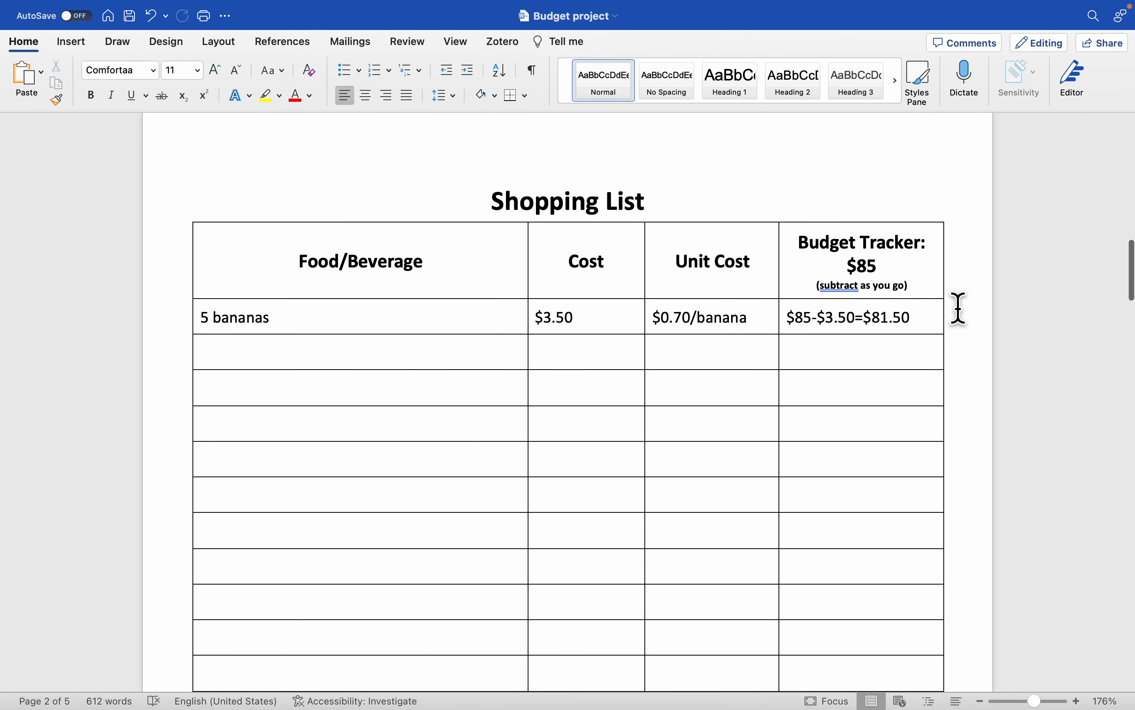
Tick Header Row for the Food/Beverage row and enable Repeat as header row in Table Properties
left_click(272, 264)
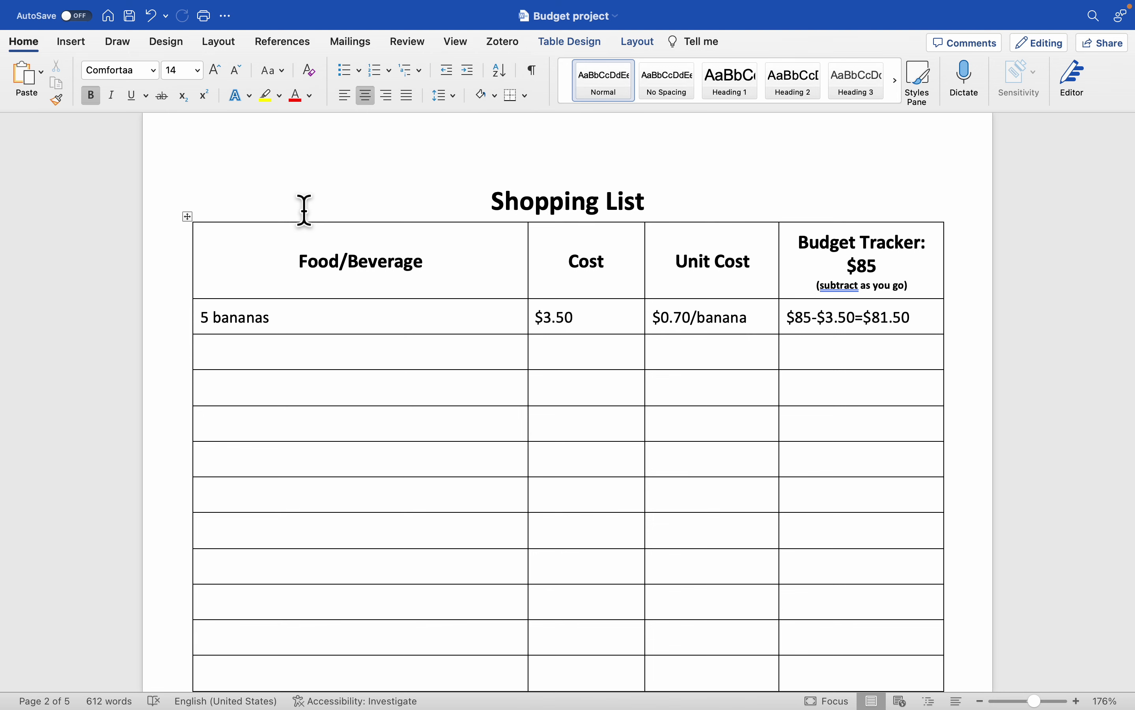
left_click(583, 47)
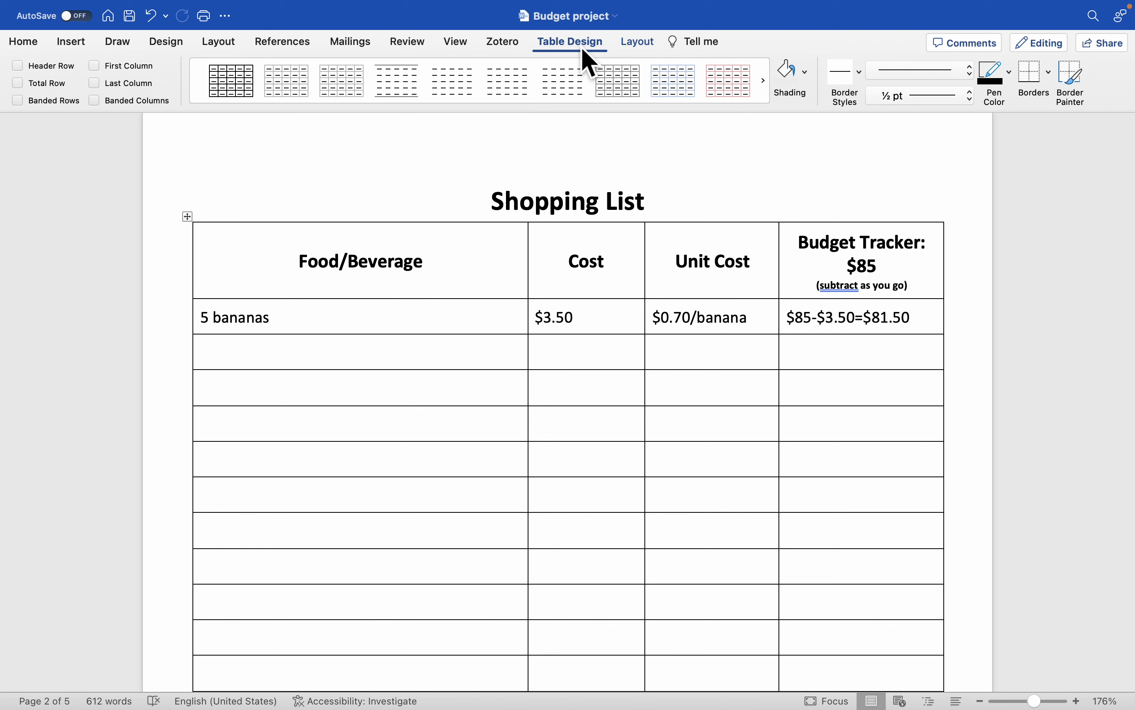
left_click(21, 68)
right_click(292, 262)
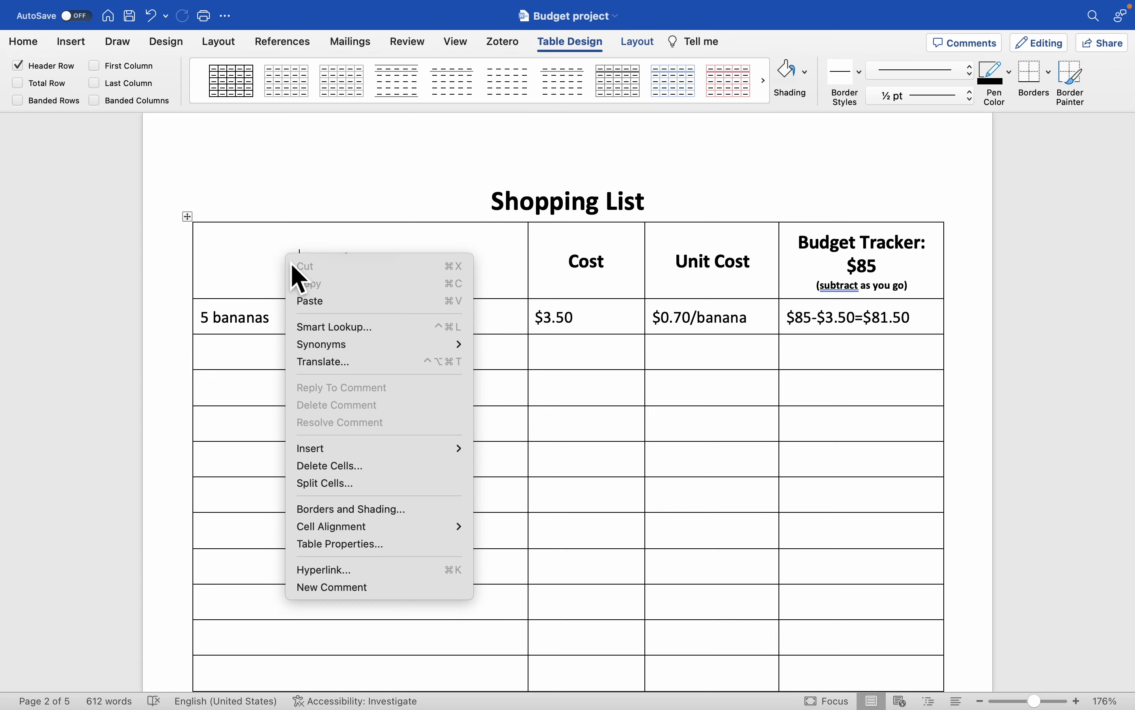
left_click(441, 543)
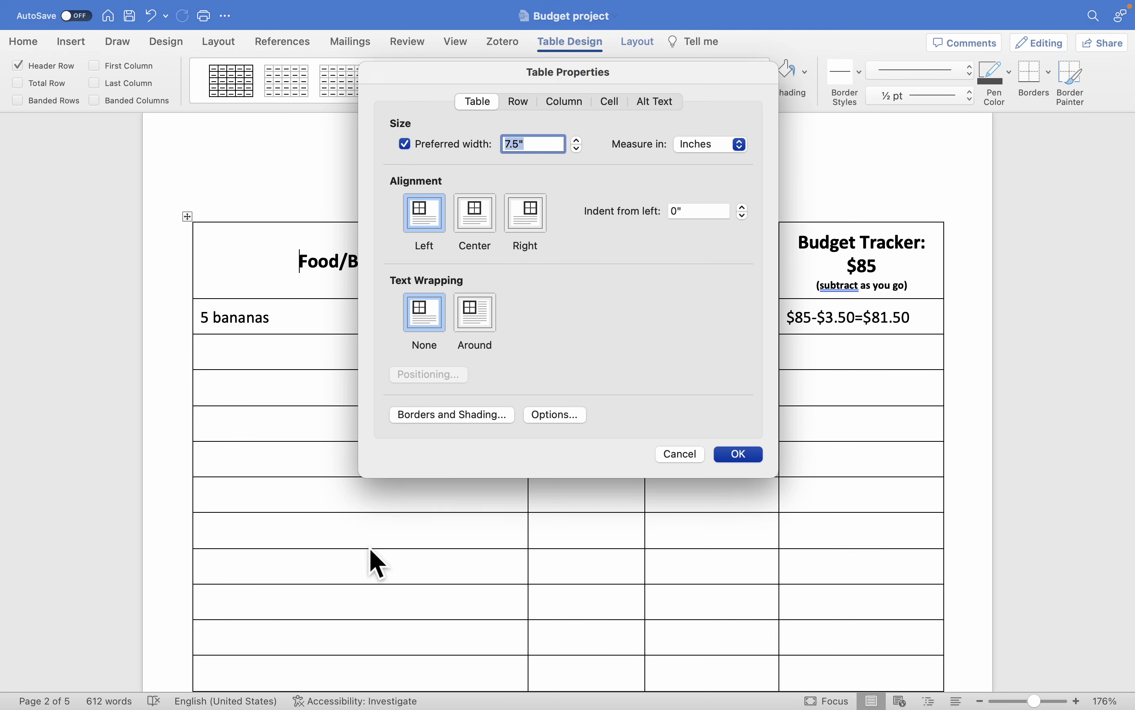
left_click(519, 103)
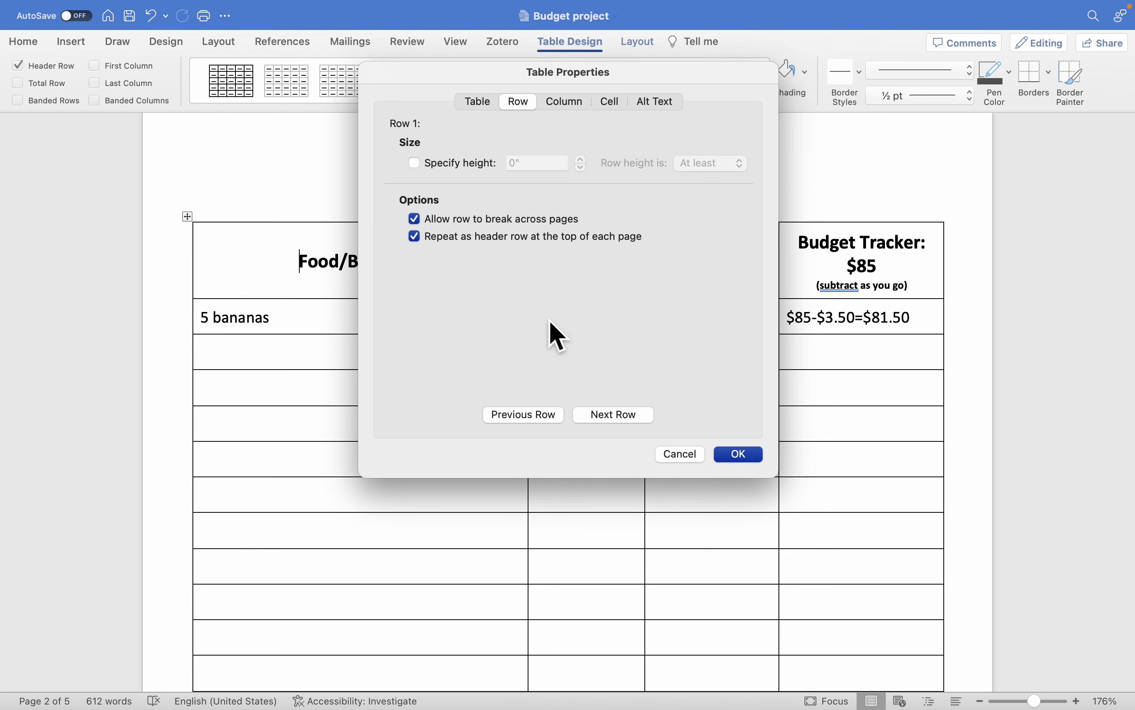
left_click(740, 456)
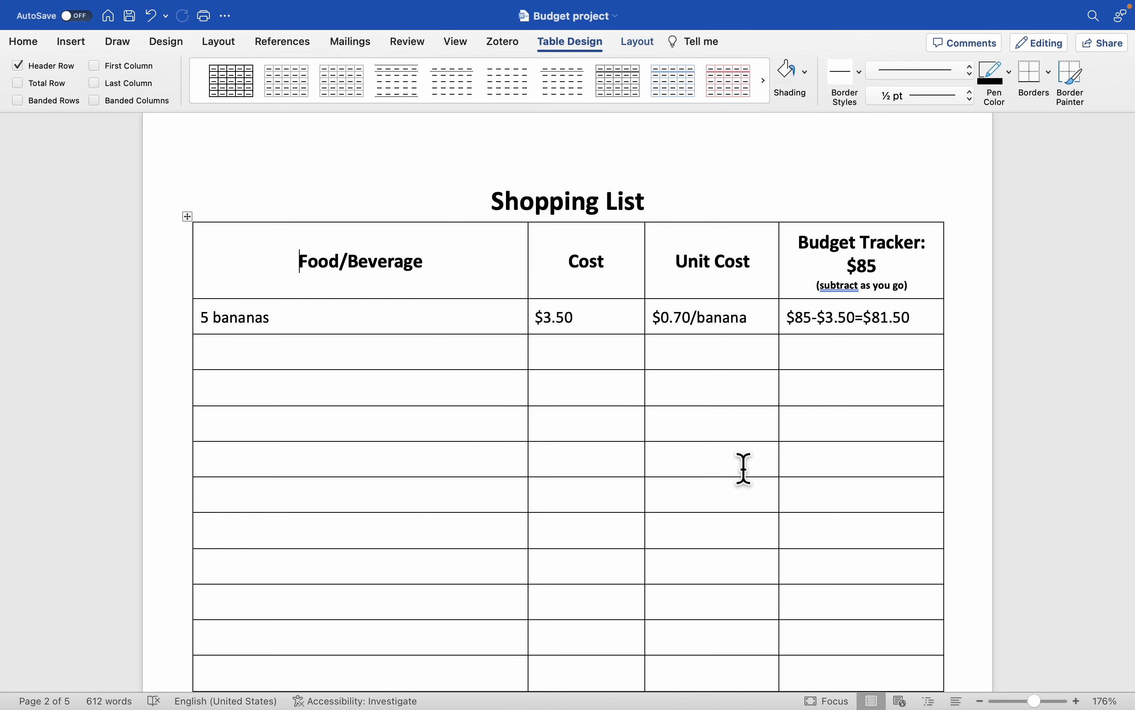
scroll(717, 393, "down", 2)
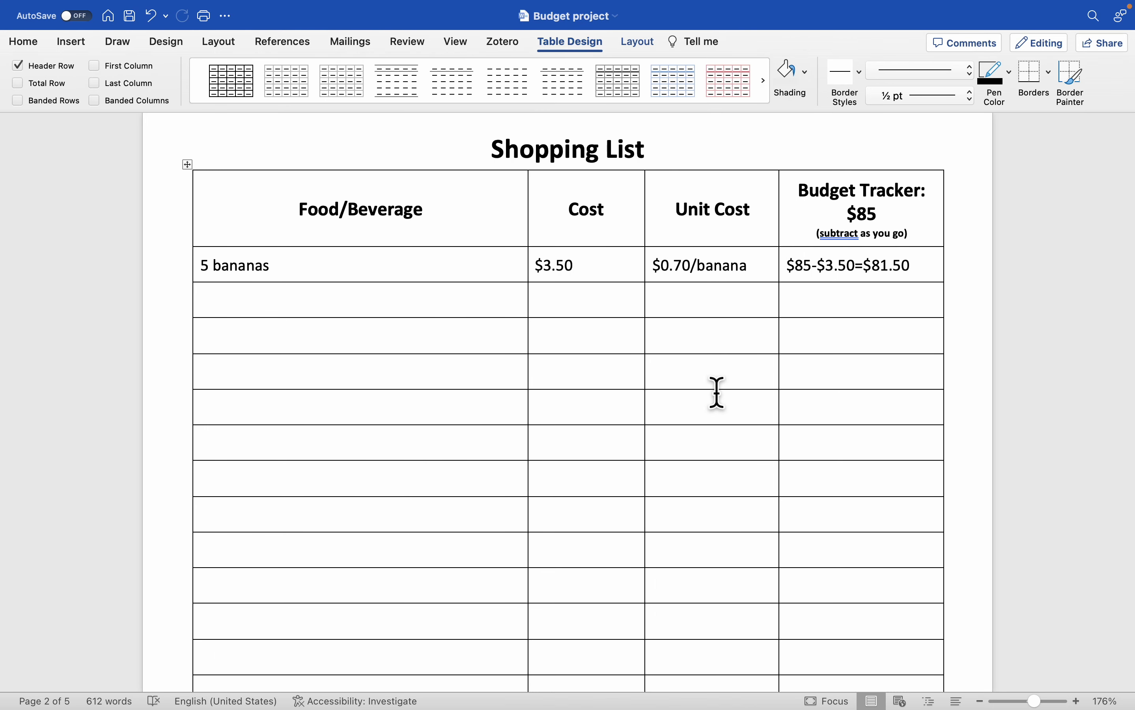
scroll(718, 393, "down", 2)
scroll(704, 359, "up", 15)
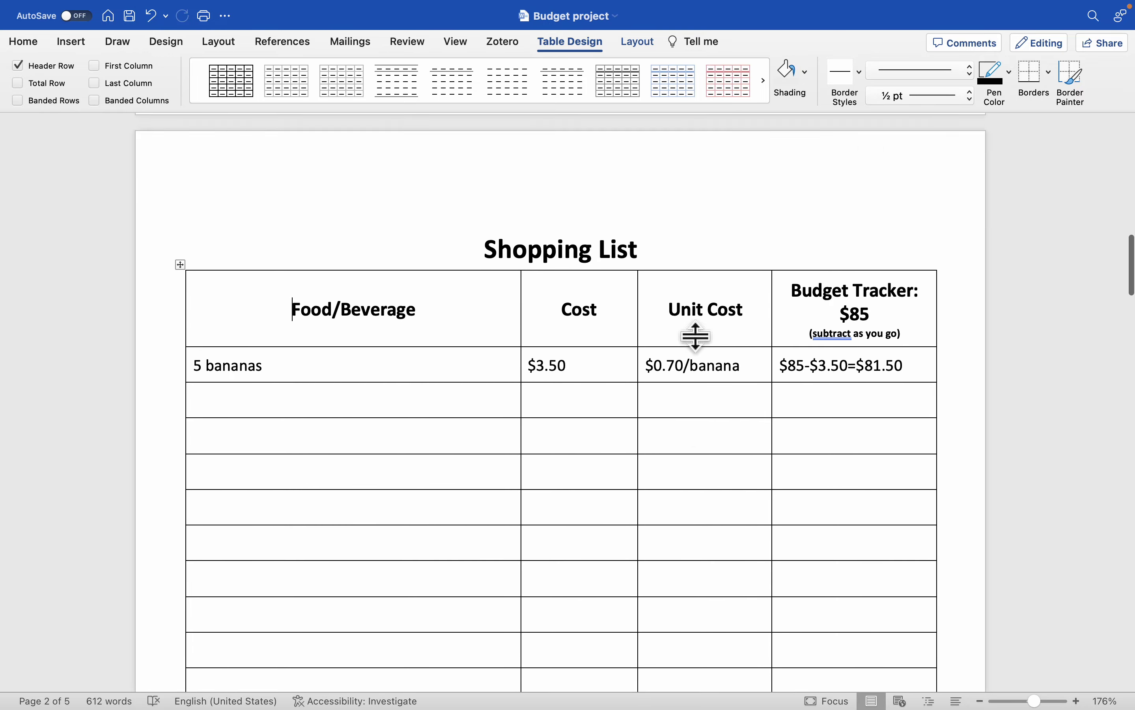
left_click(270, 281)
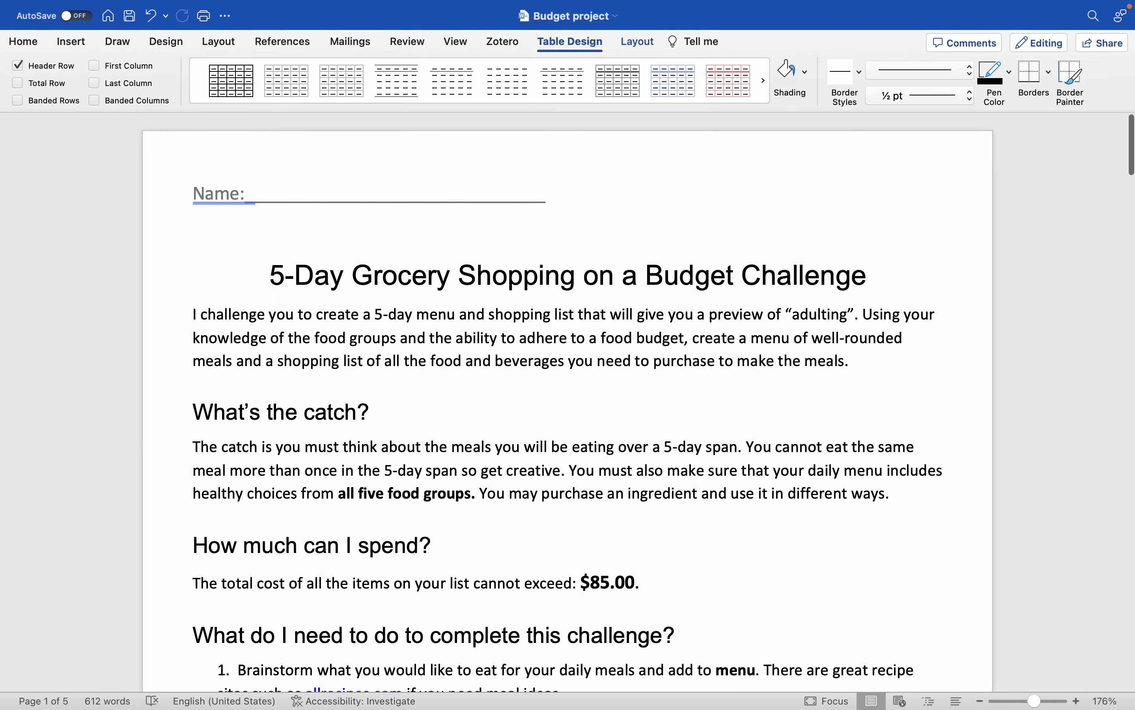
scroll(441, 392, "down", 15)
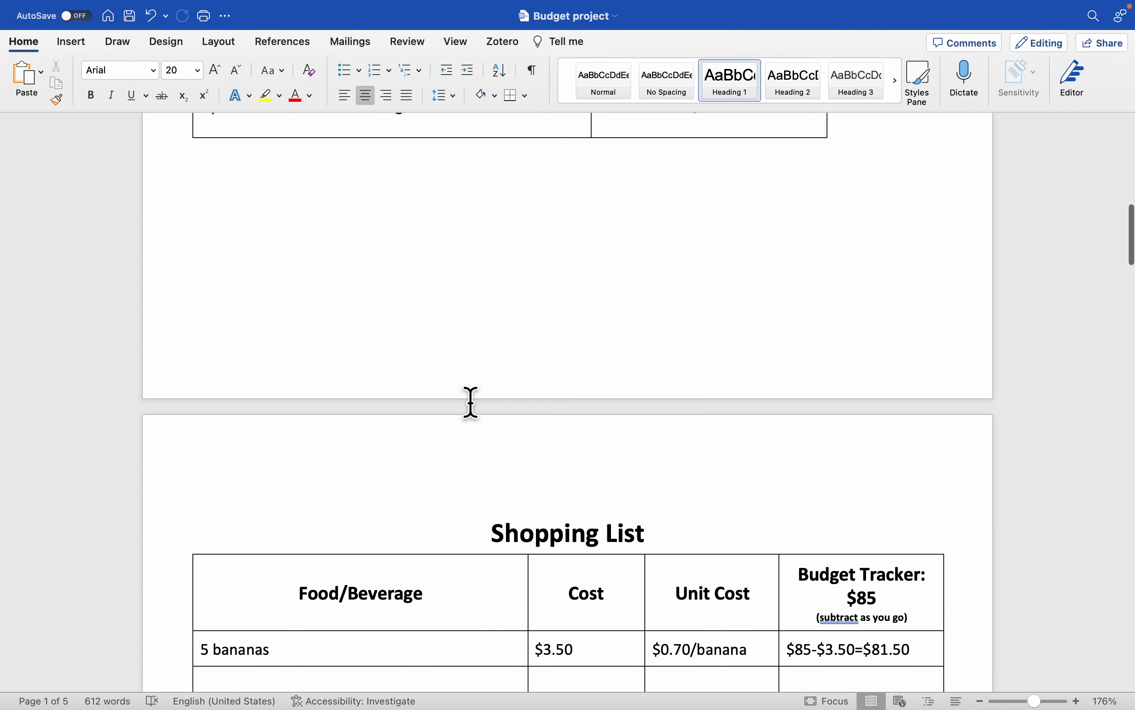
left_click(294, 494)
scroll(294, 493, "down", 4)
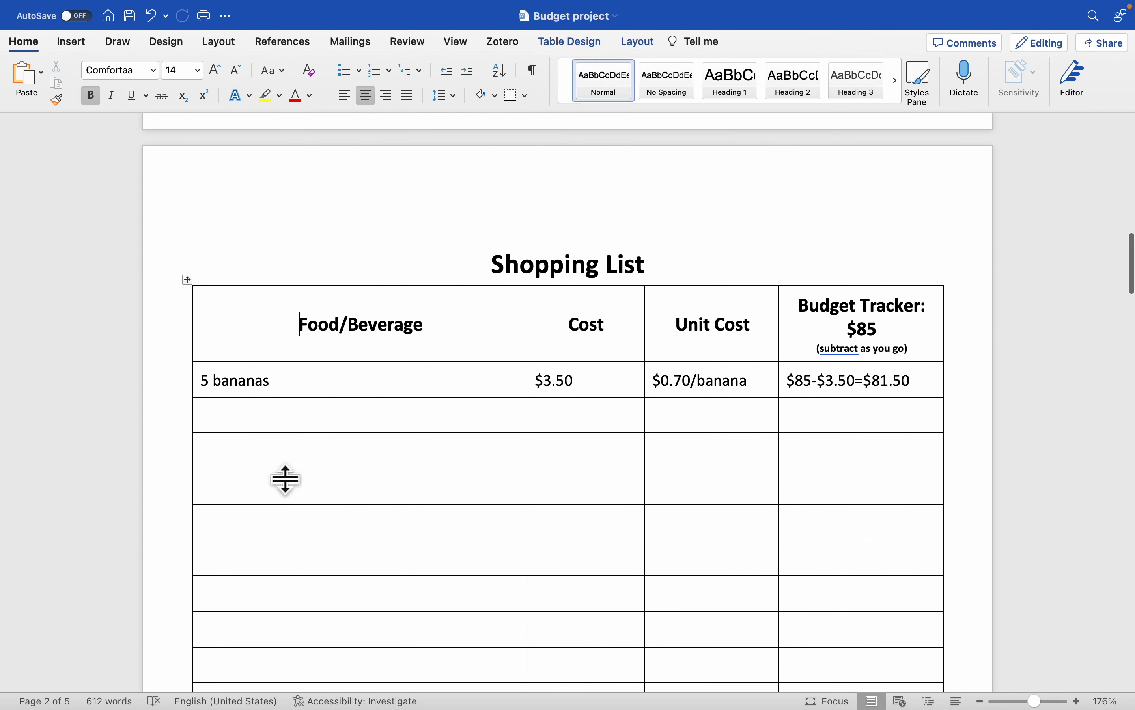
key("Tab")
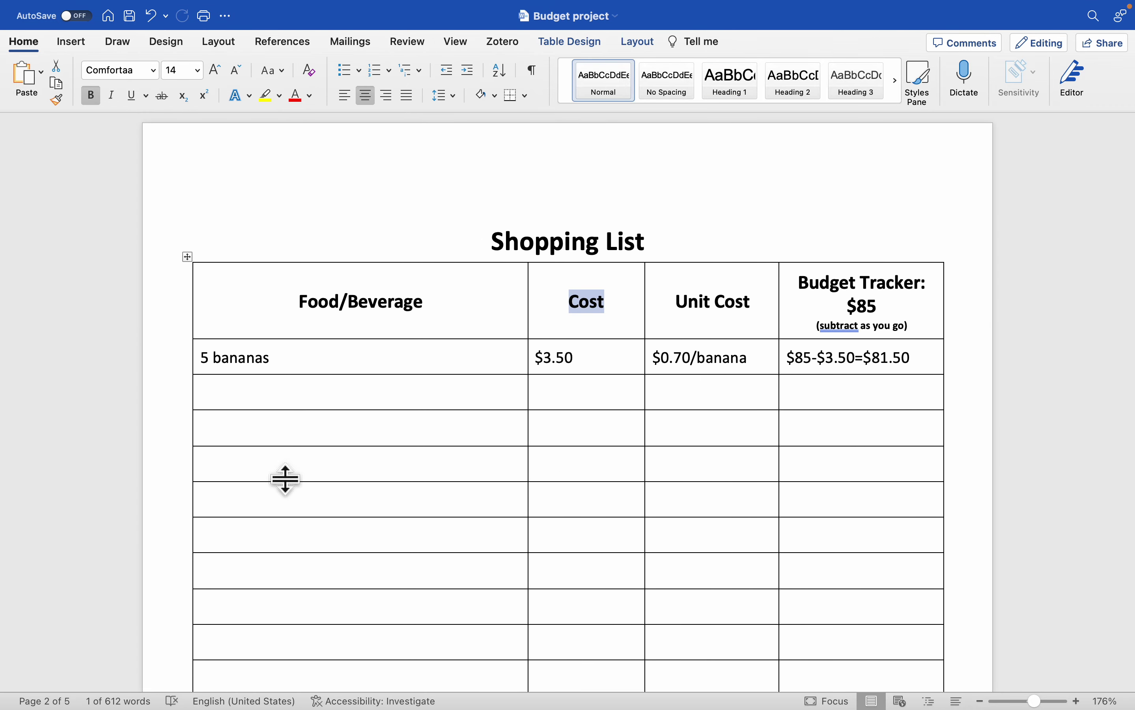
key("Tab")
key("Tab")
key("Tab")
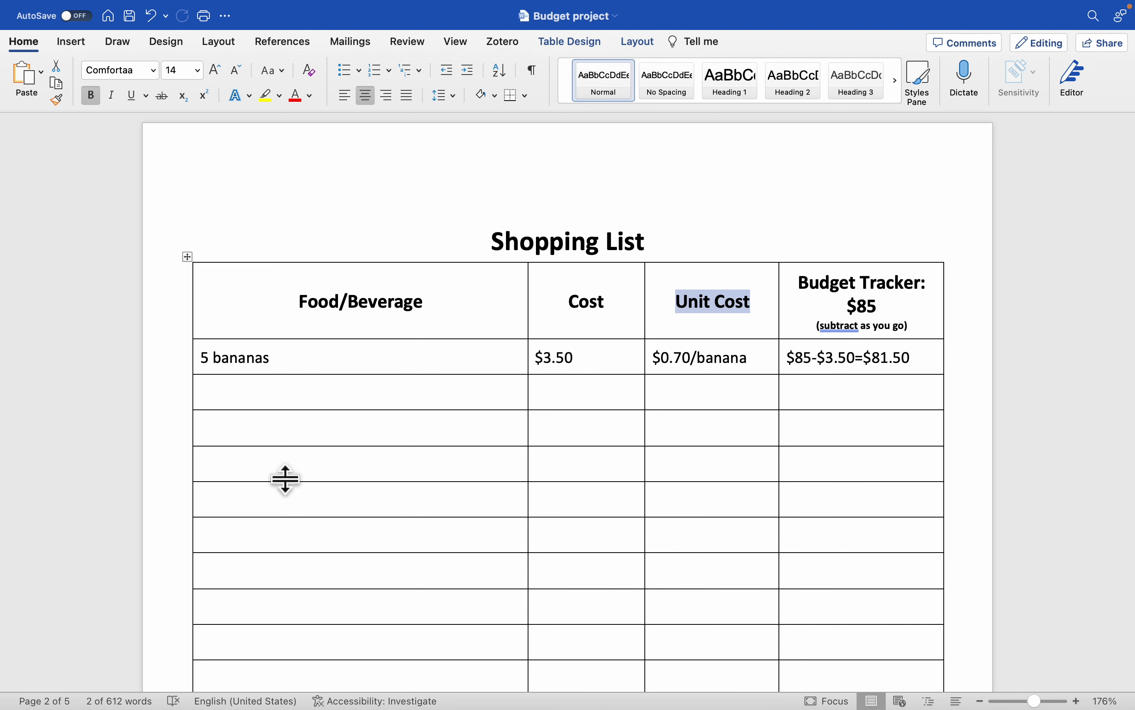
key("Tab")
key("Tab")
key("Tab")
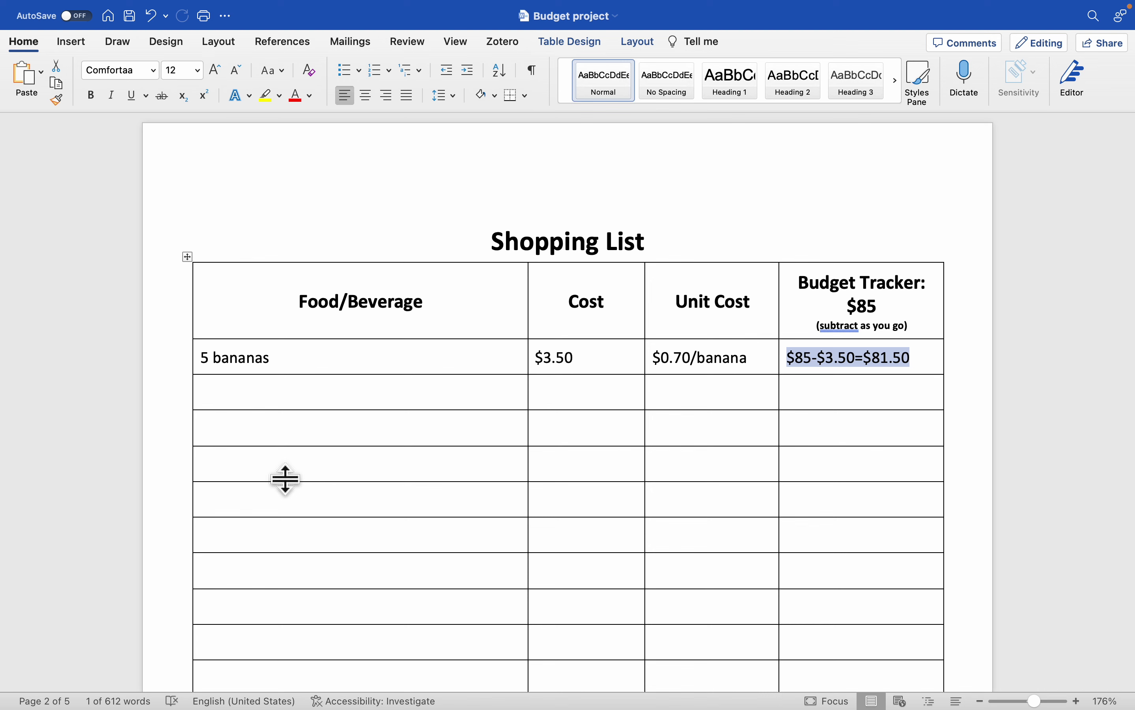
scroll(504, 376, "down", 1)
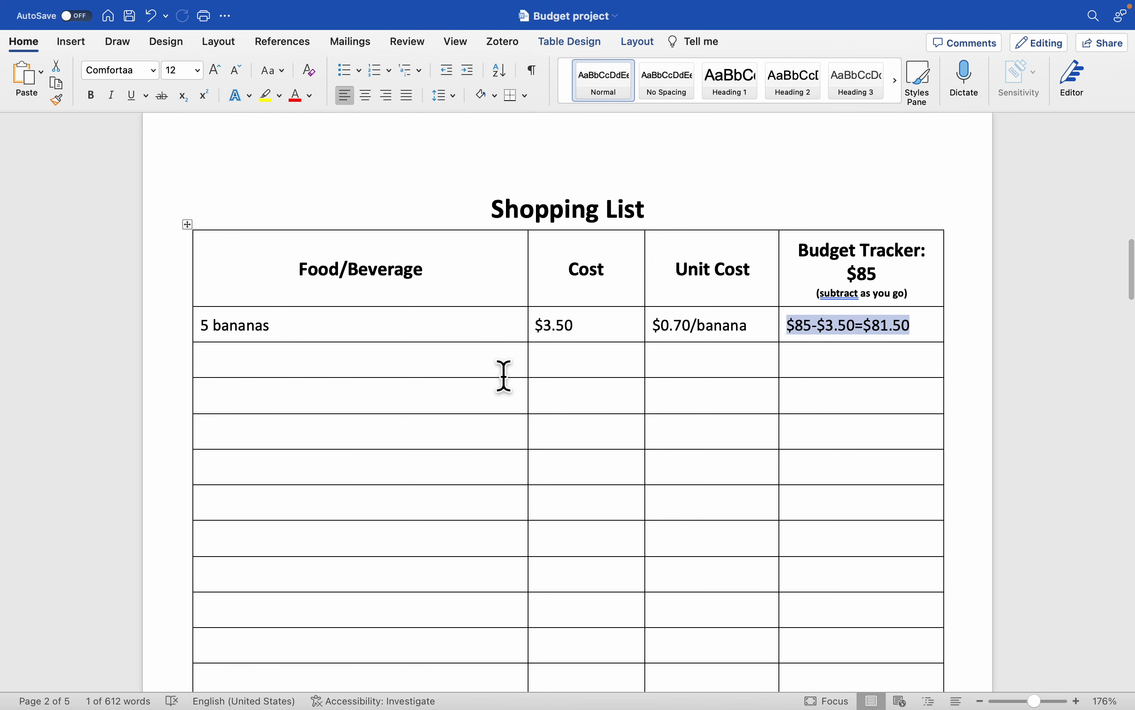
scroll(498, 367, "up", 10)
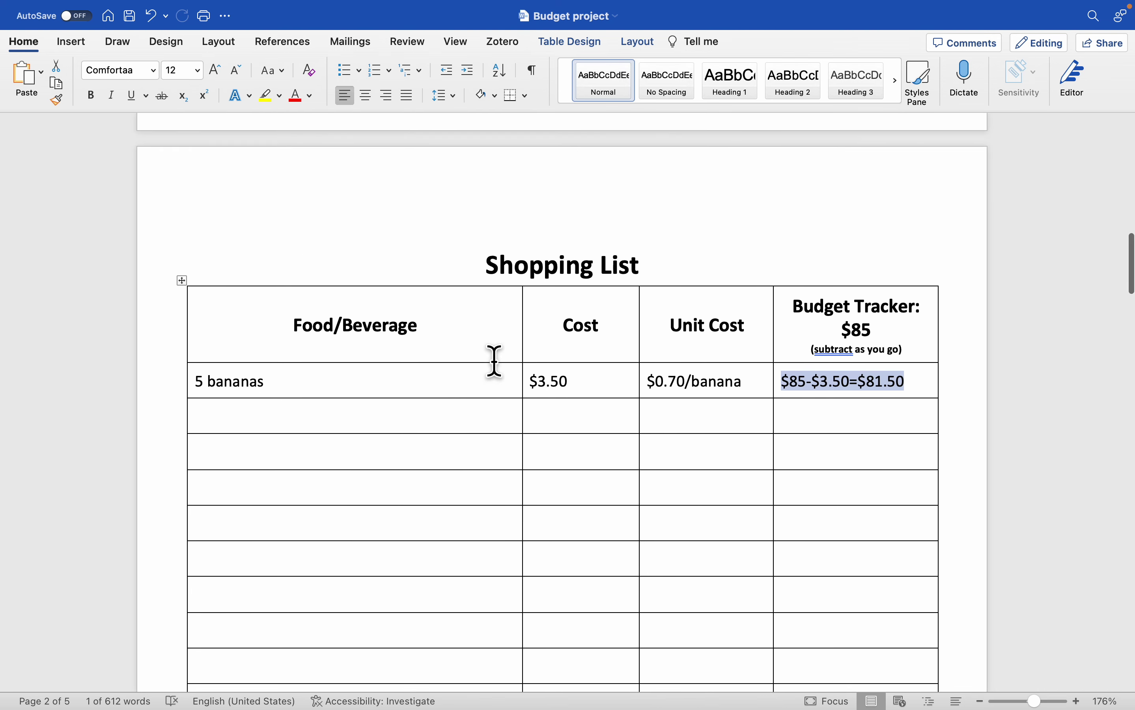
scroll(495, 361, "up", 12)
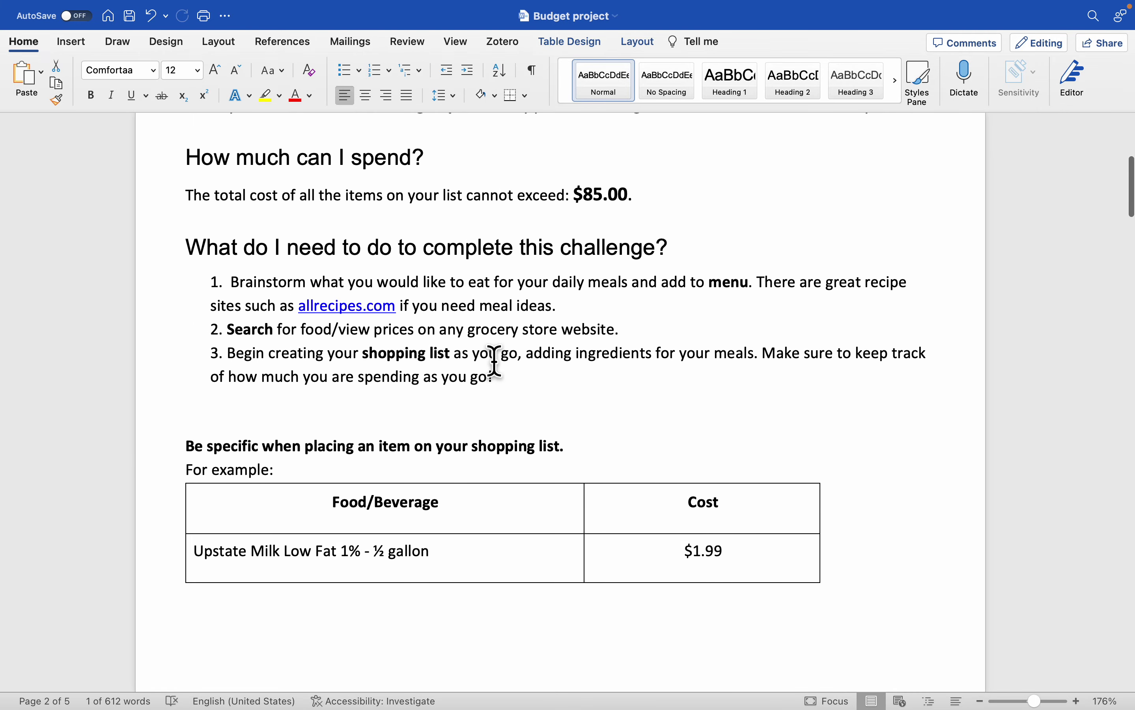
scroll(494, 362, "up", 1)
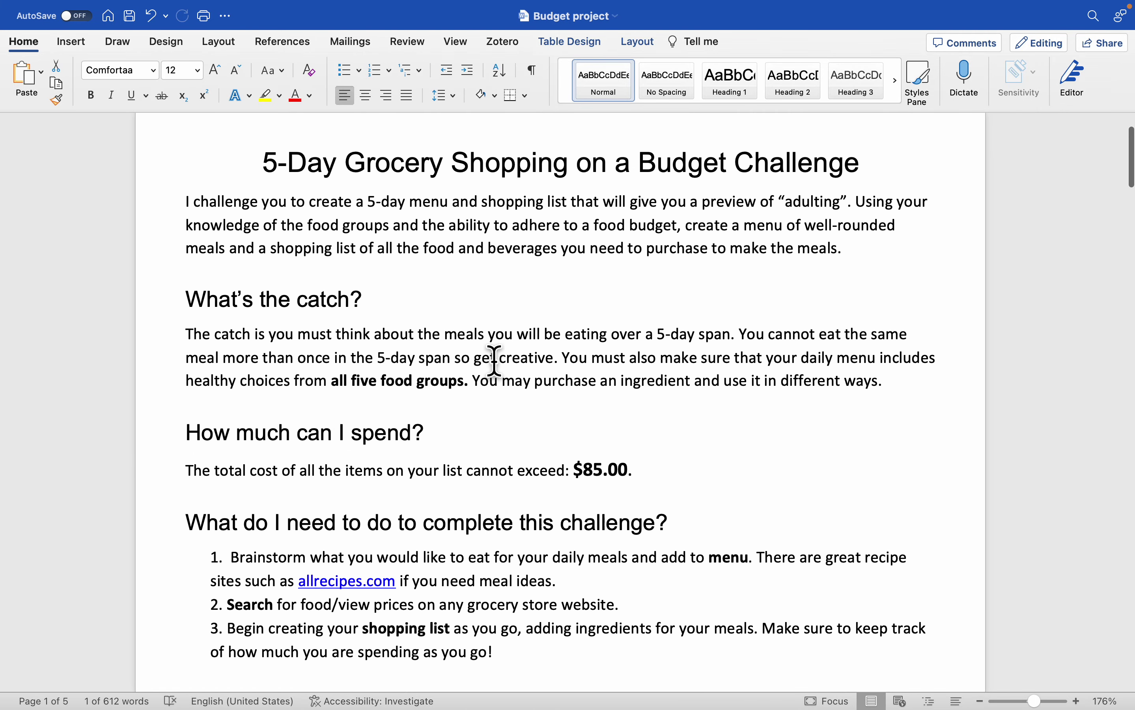
scroll(494, 362, "down", 2)
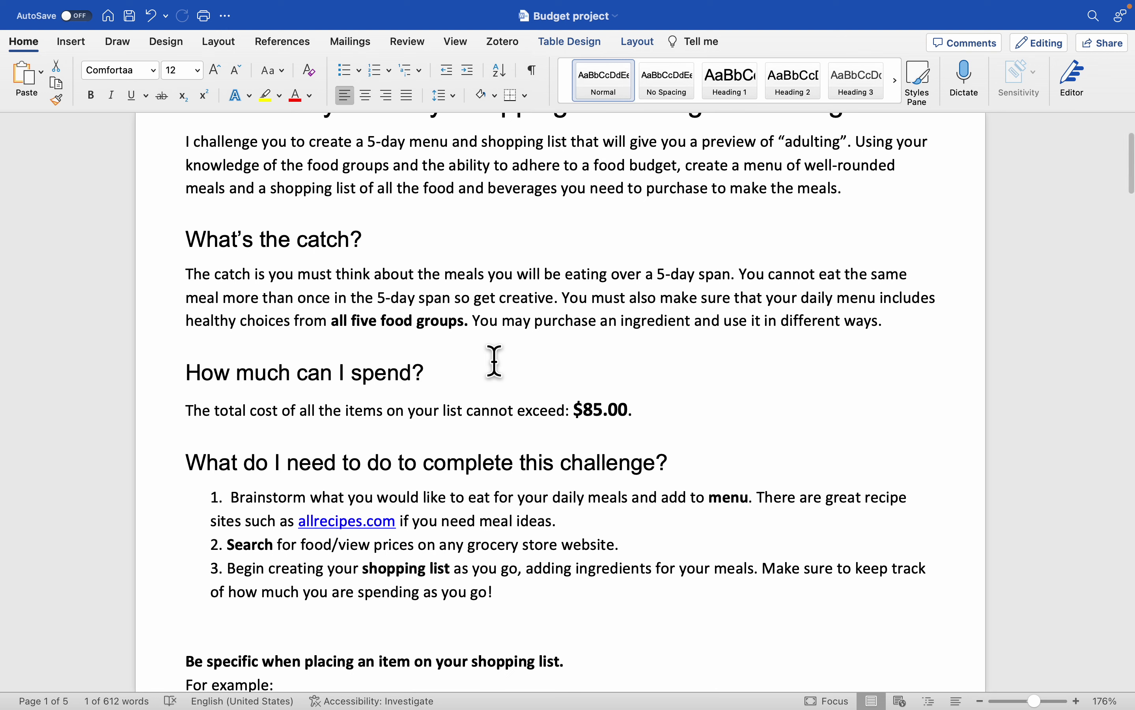
scroll(494, 360, "down", 10)
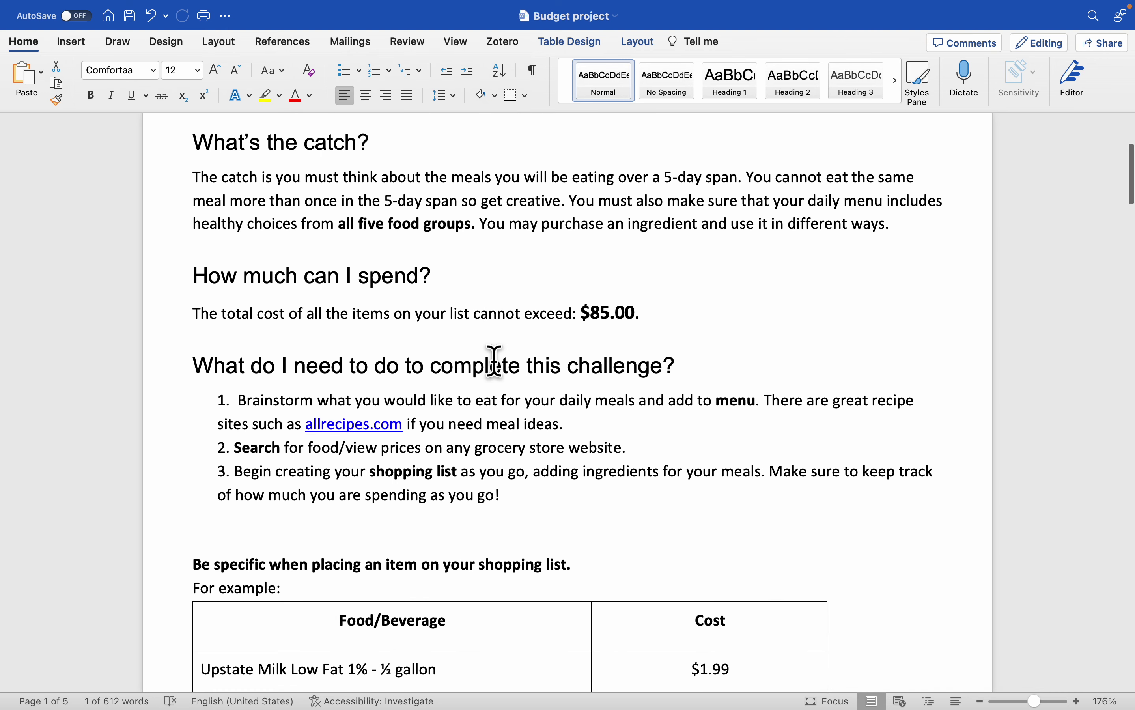
scroll(494, 360, "down", 6)
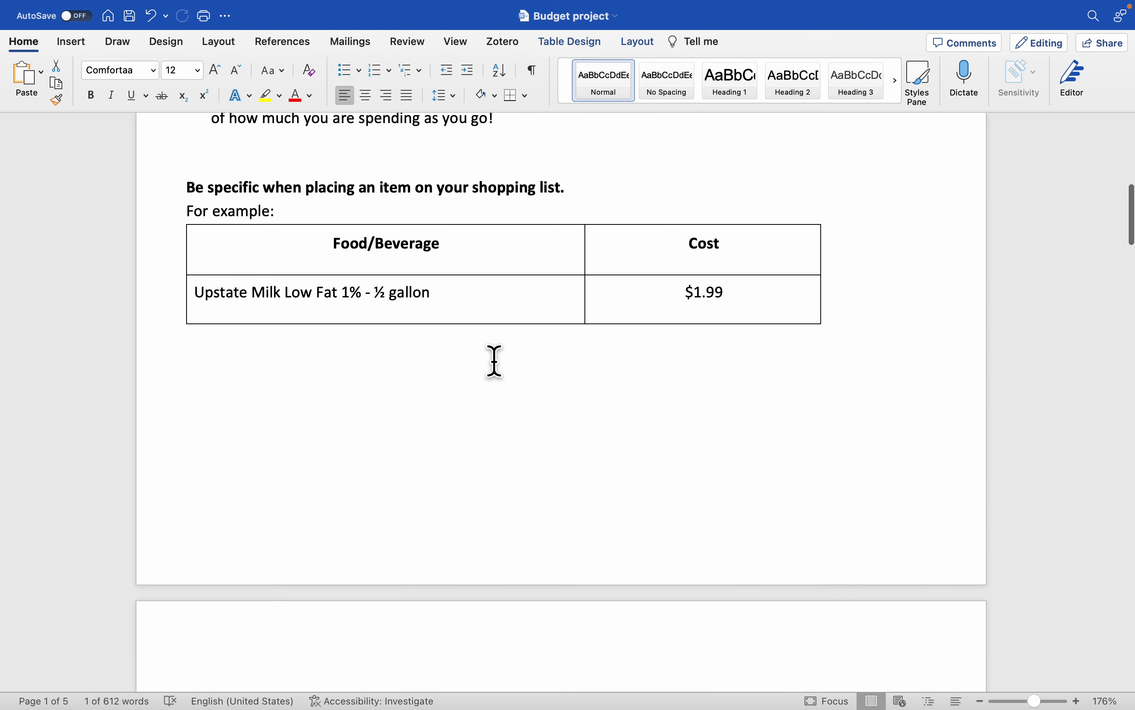
scroll(494, 360, "up", 3)
scroll(494, 360, "down", 12)
scroll(494, 361, "down", 1)
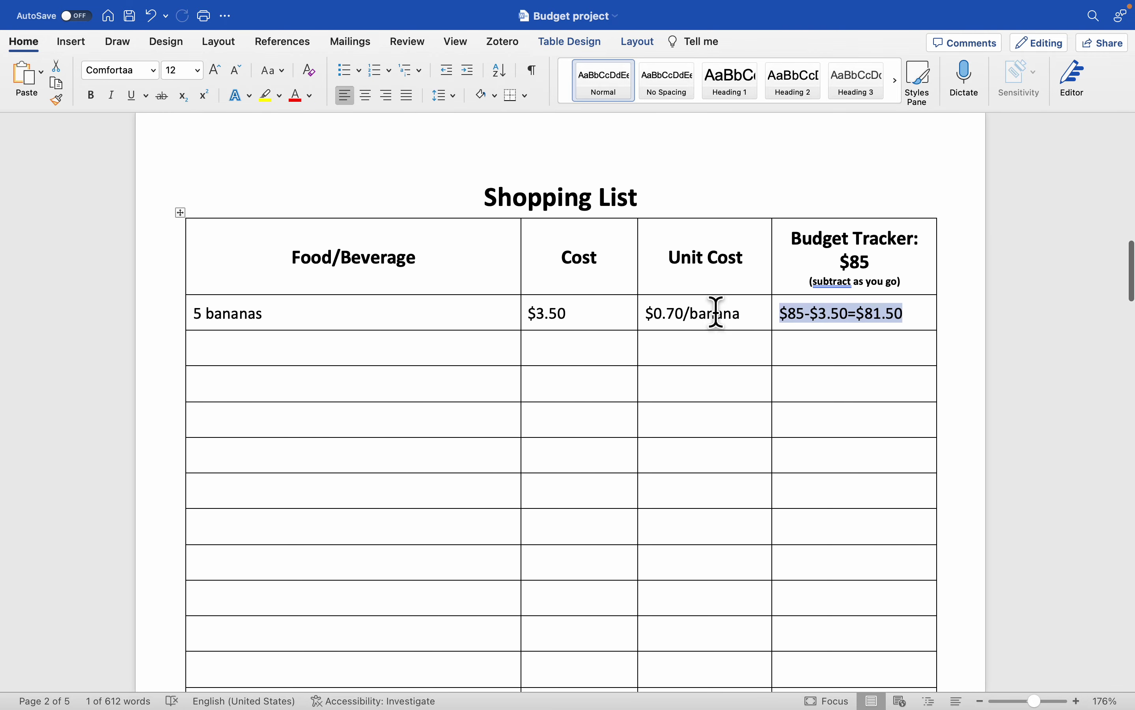
left_click(912, 328)
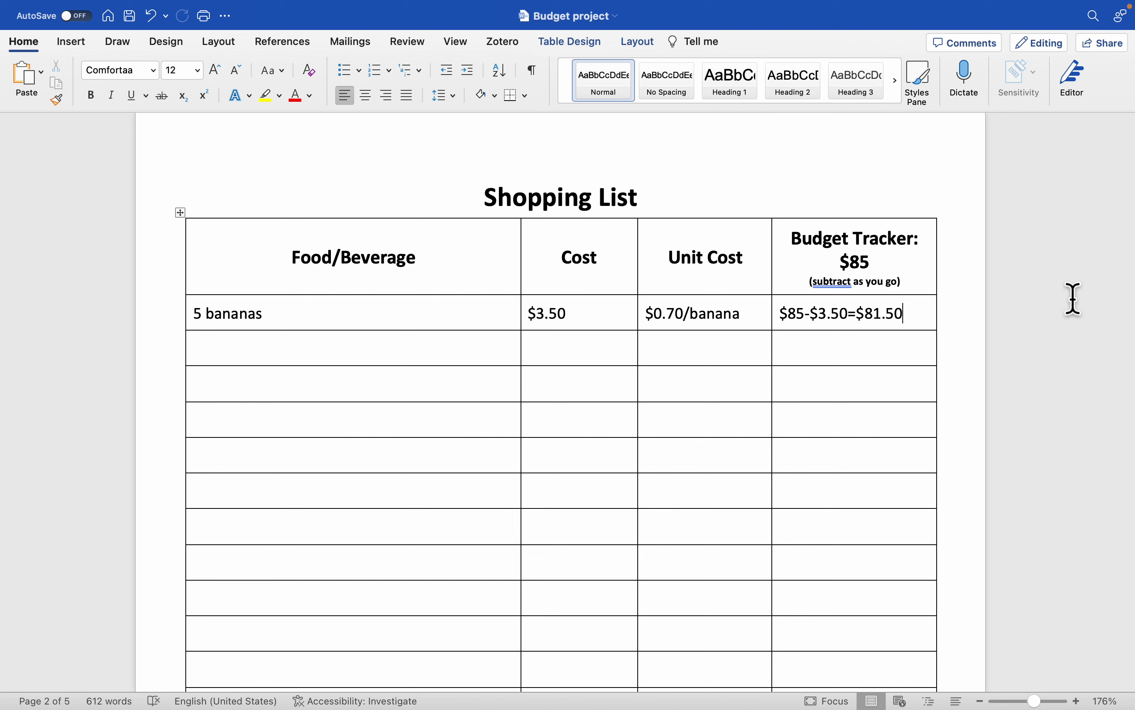
Scroll back up to the top of page 1, showing the Name line and challenge title
scroll(1073, 299, "down", 2)
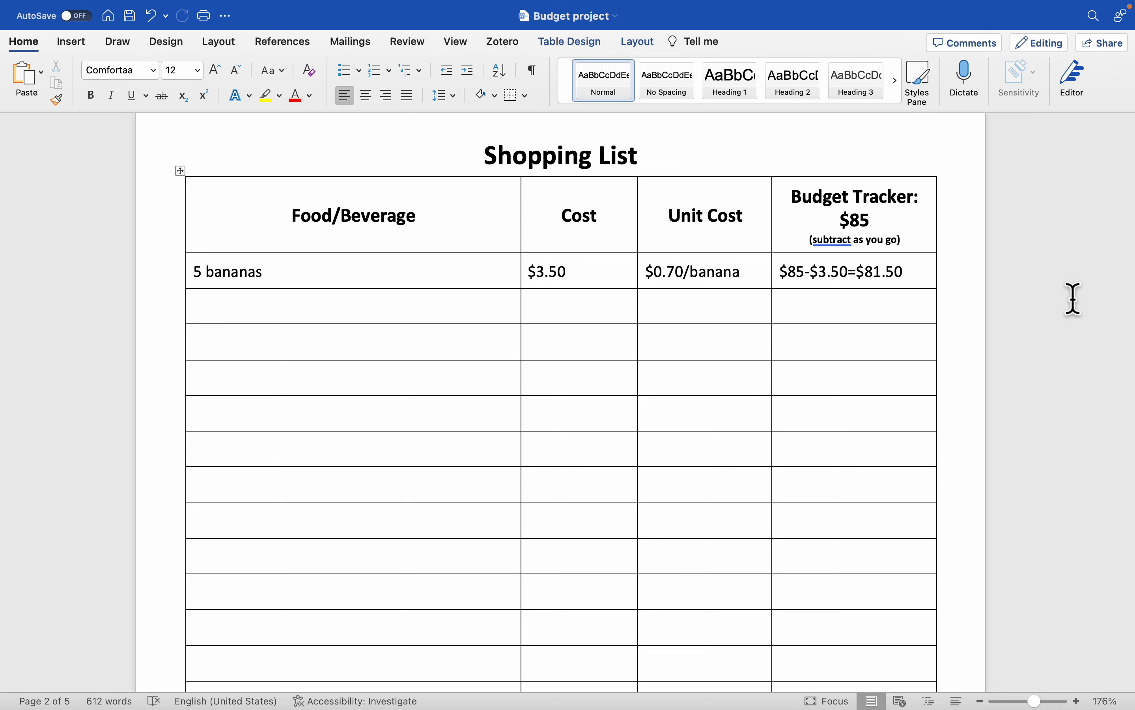
scroll(1073, 299, "up", 15)
scroll(1062, 285, "up", 10)
scroll(1063, 285, "up", 3)
mouse_move(541, 4)
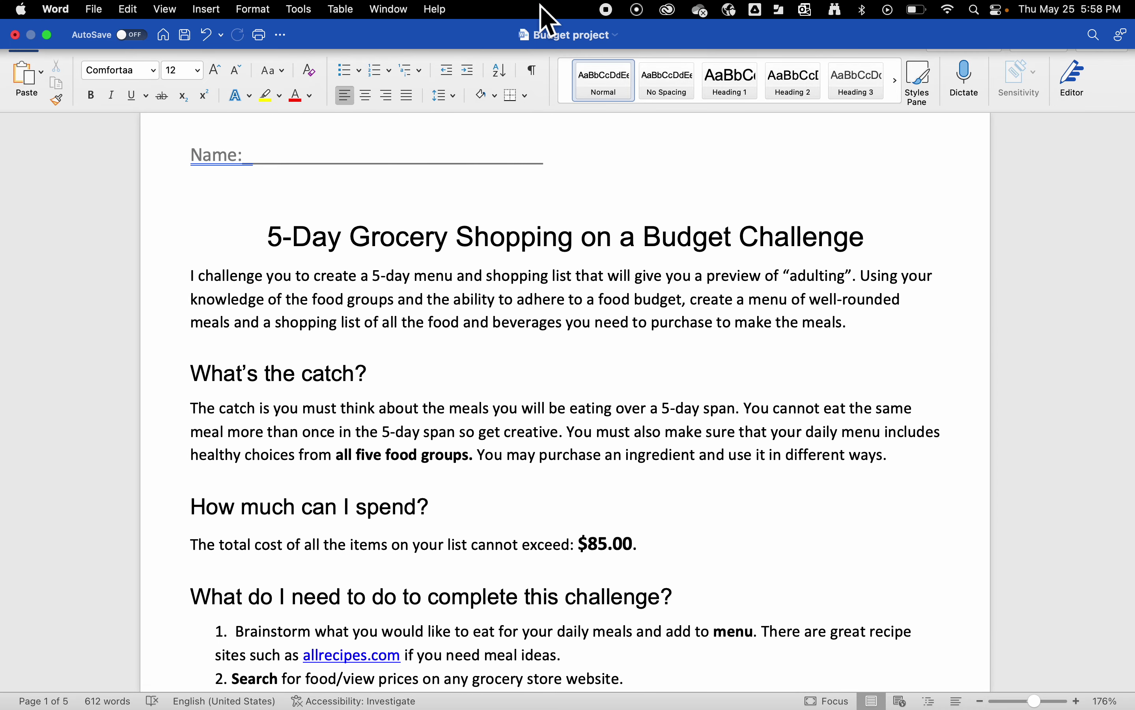